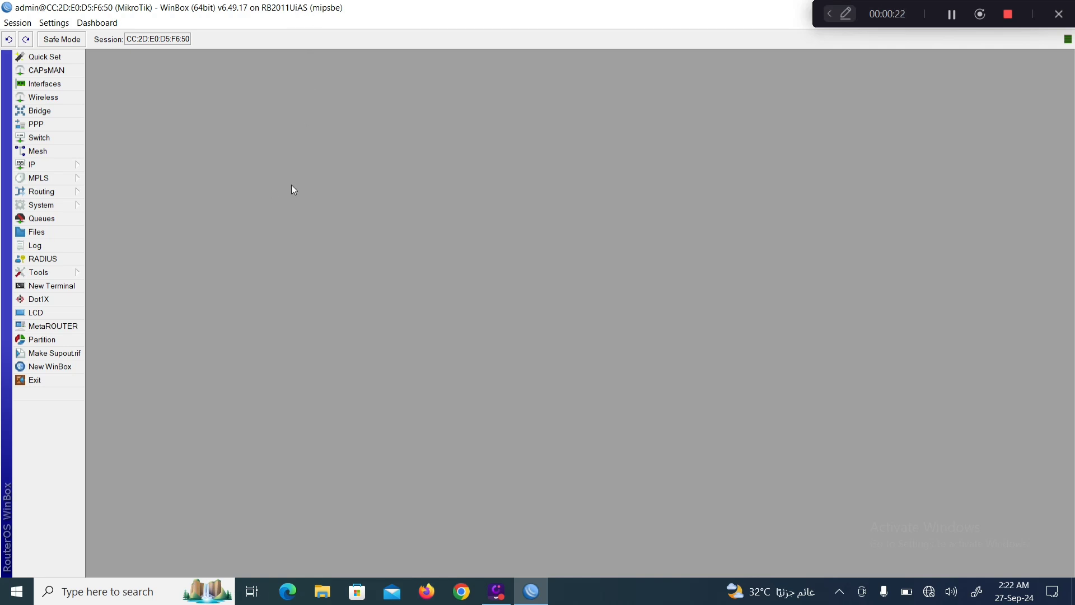
# Review the router's interface list, DHCP server list and firewall NAT rules.
pyautogui.click(60, 85)
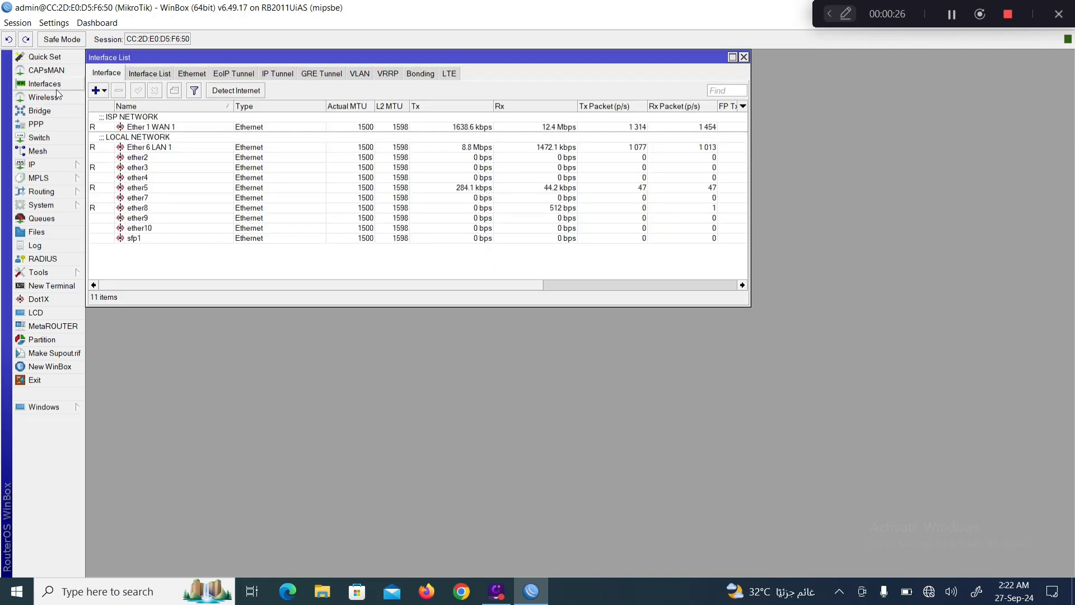
pyautogui.click(43, 167)
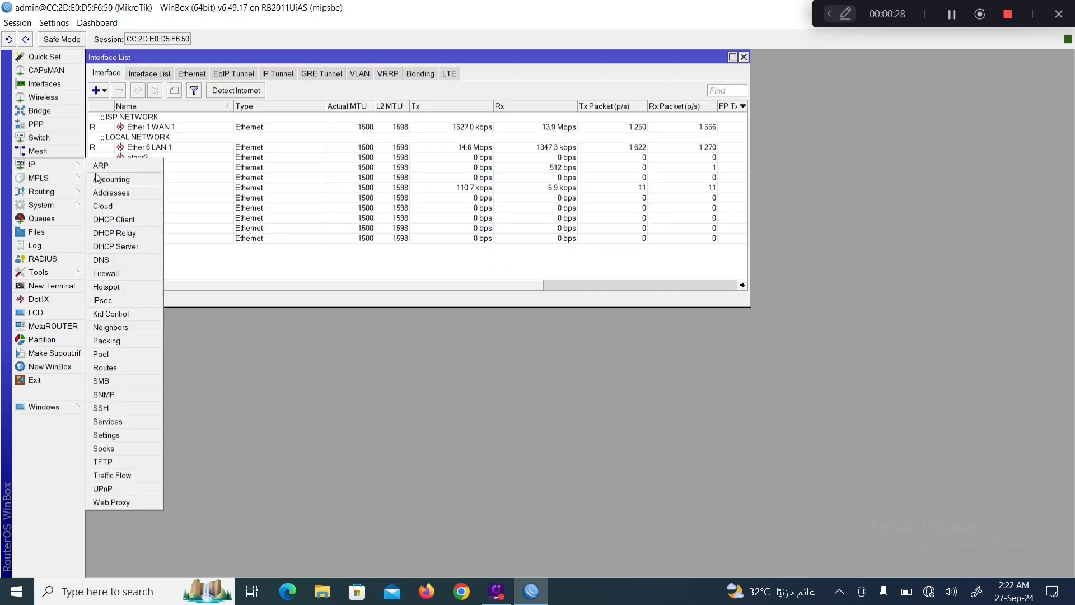
pyautogui.click(110, 248)
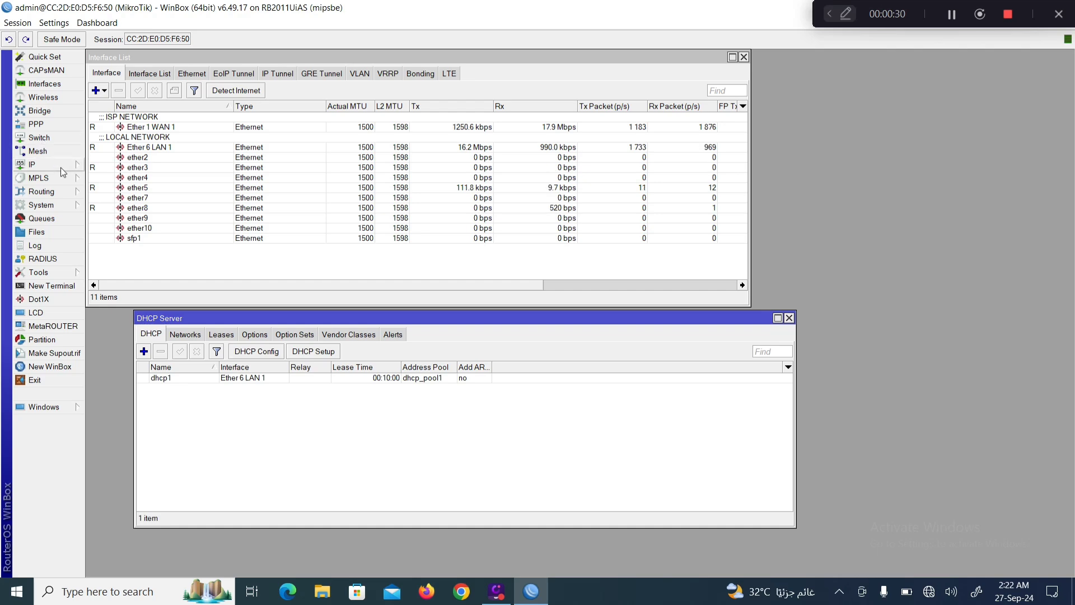
pyautogui.click(41, 165)
pyautogui.click(106, 273)
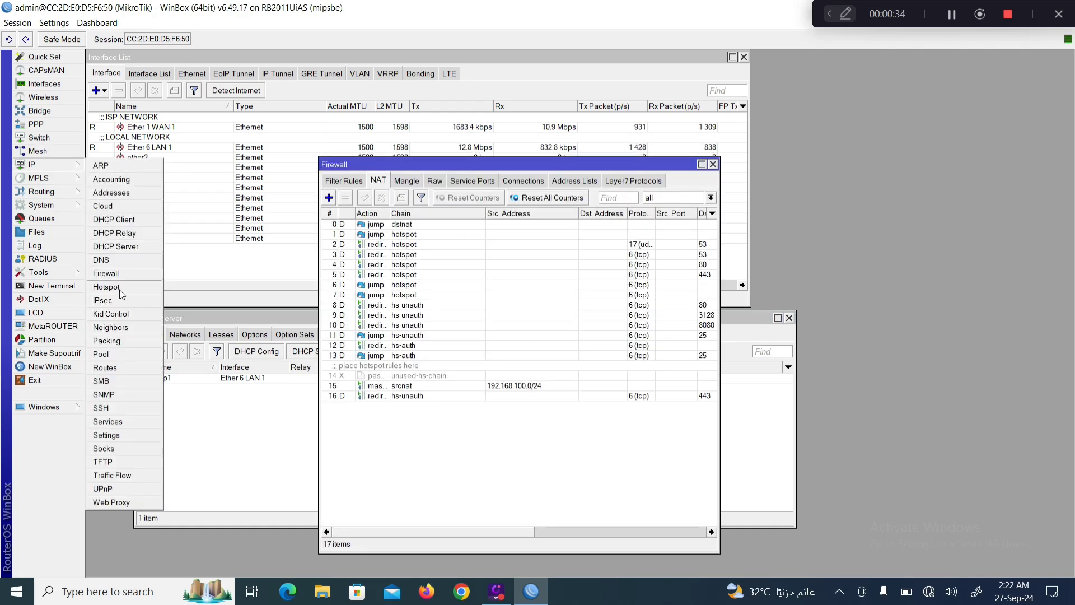
# Inspect the hosts currently connected to the hotspot.
pyautogui.click(114, 287)
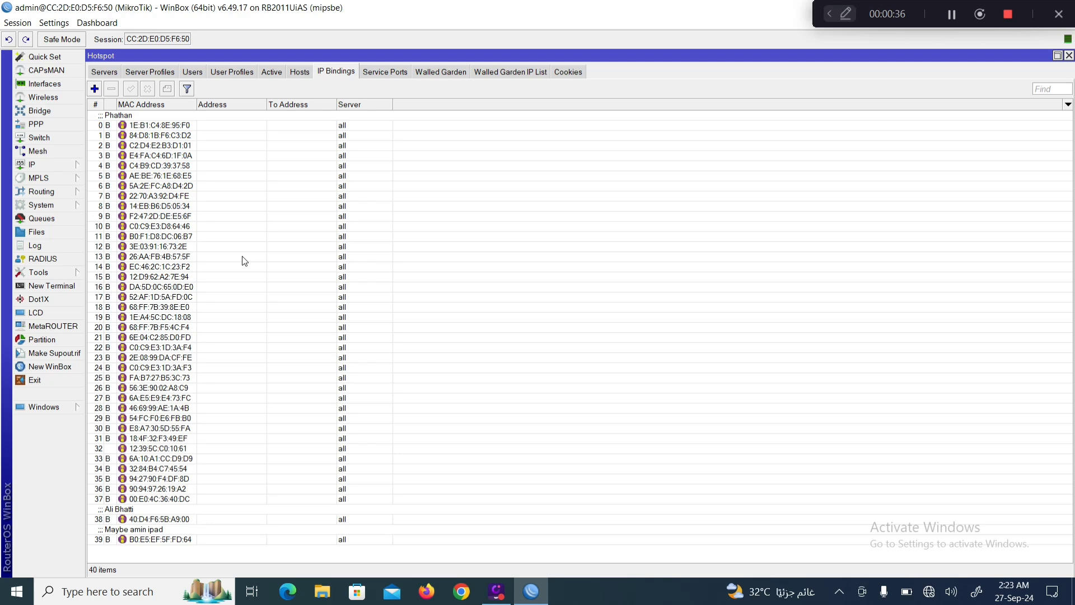
pyautogui.click(304, 73)
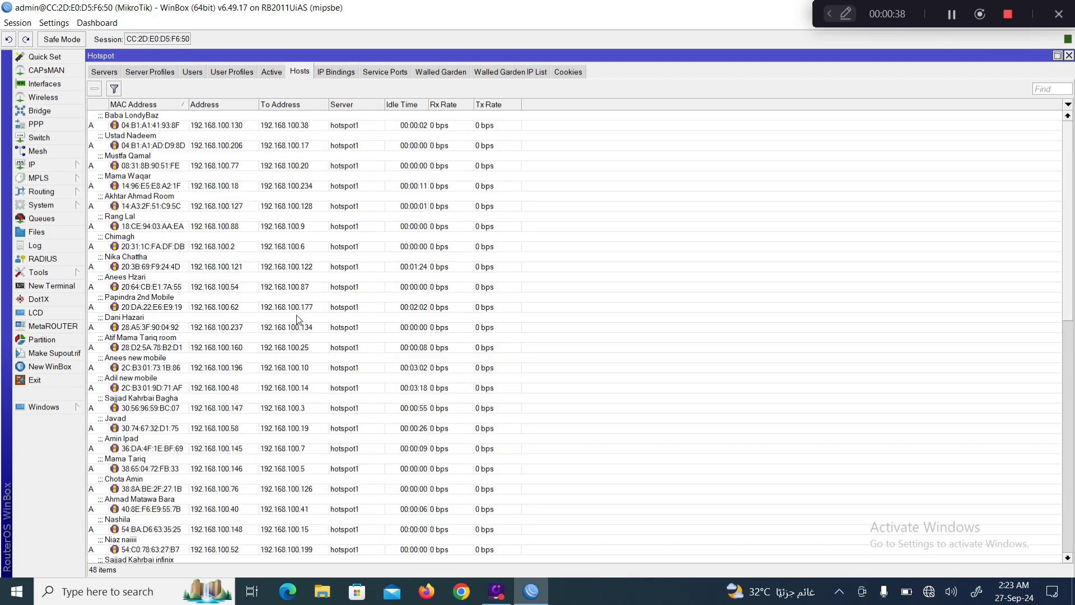
pyautogui.scroll(-7, 297, 319)
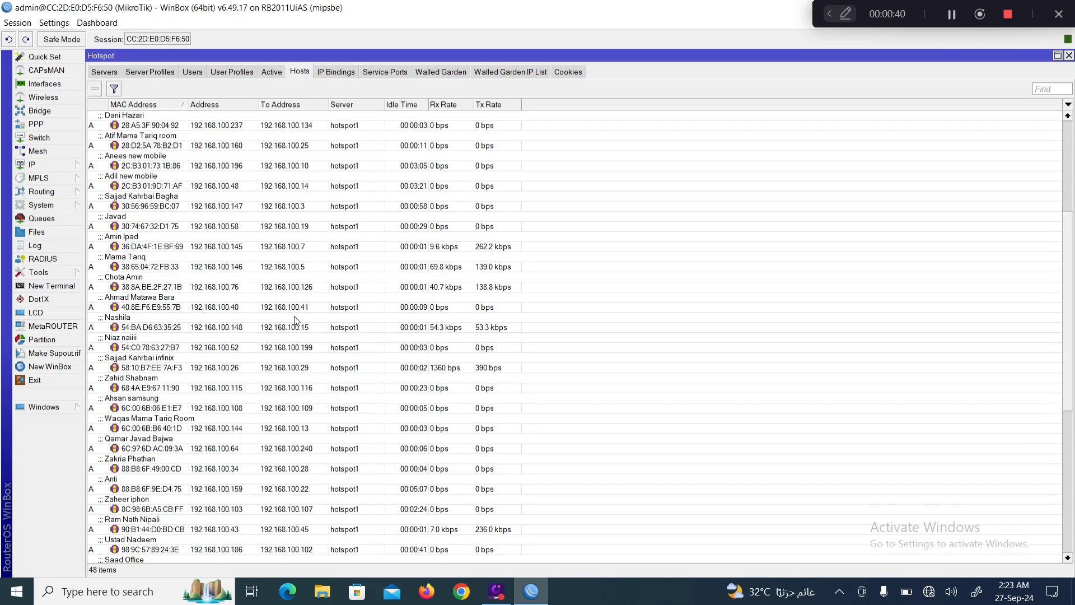
pyautogui.scroll(3, 294, 316)
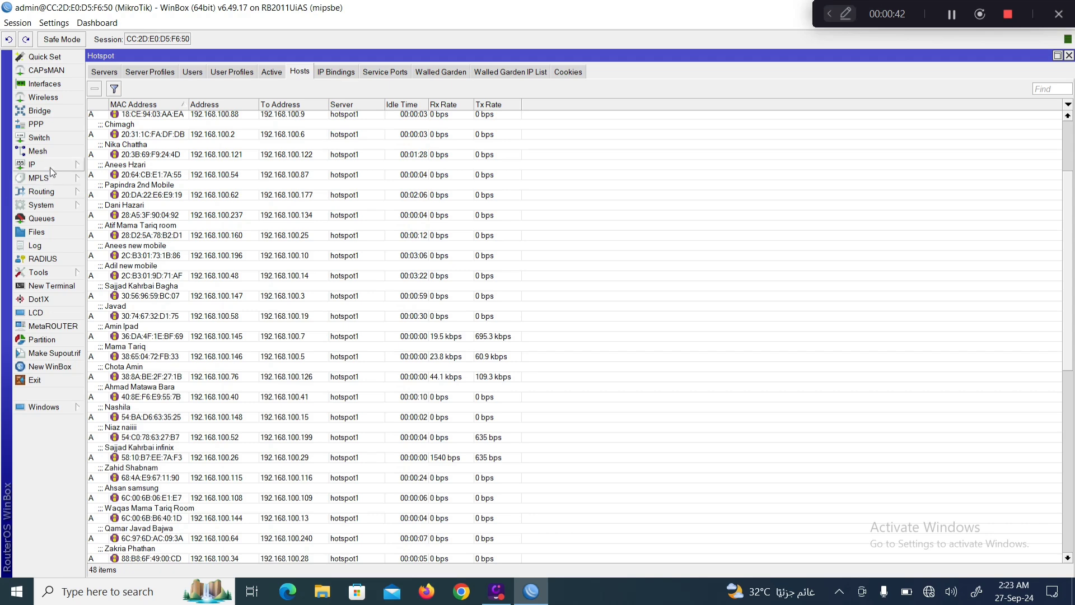
pyautogui.click(49, 166)
# Check the route list and the router's DNS server settings.
pyautogui.click(110, 372)
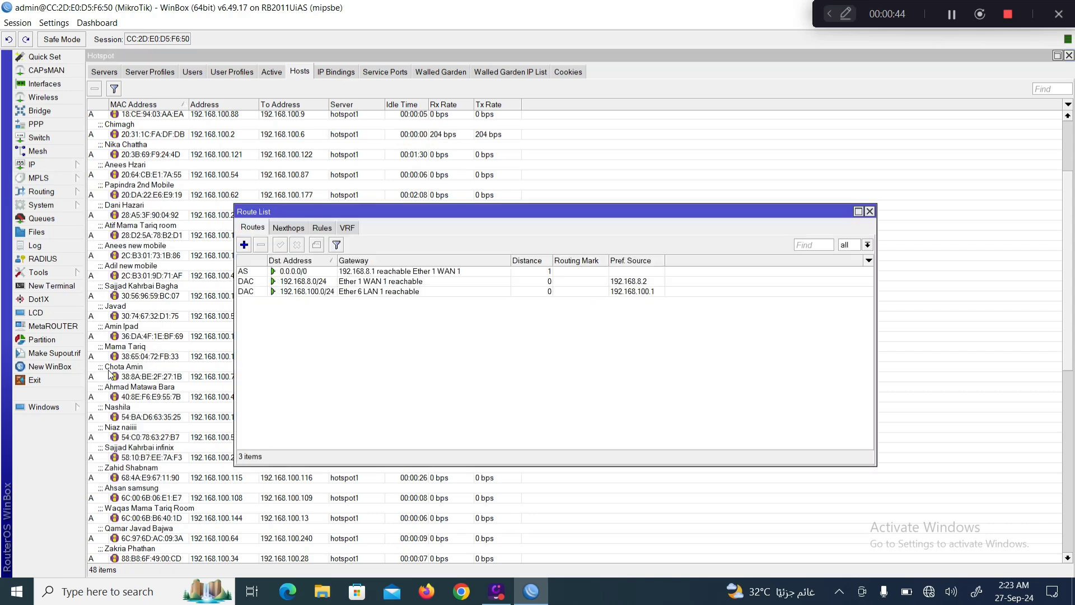
pyautogui.click(59, 167)
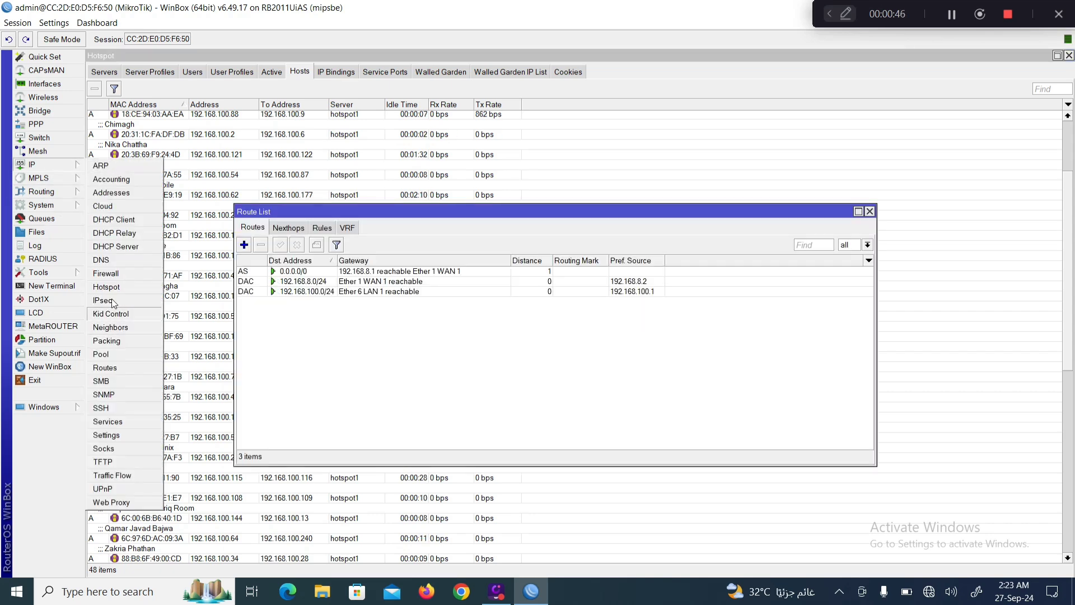
pyautogui.click(113, 262)
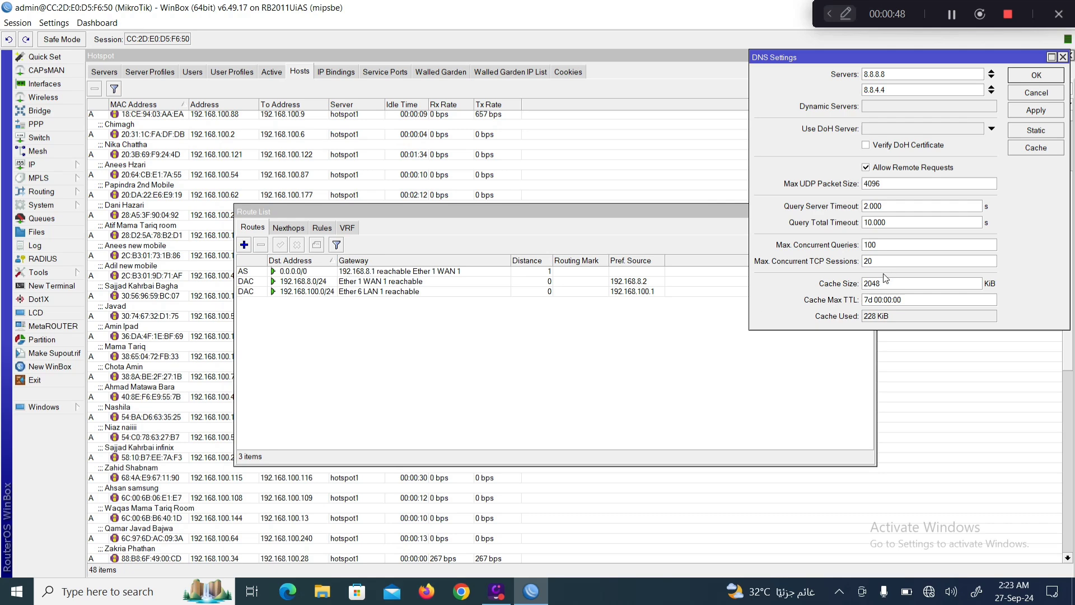
pyautogui.click(1062, 57)
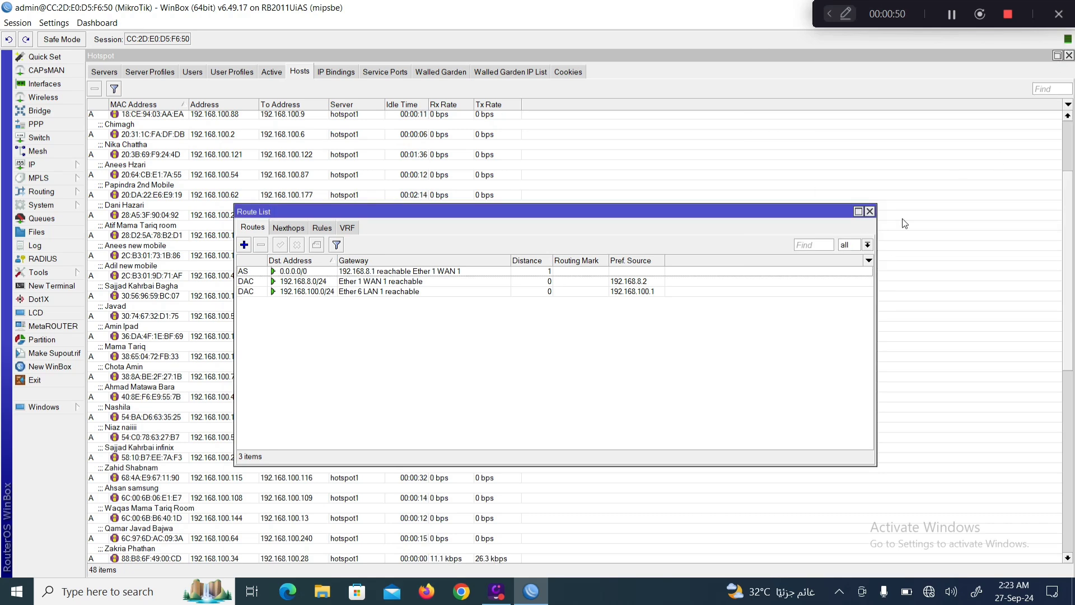
# Close the Route List, Hotspot, Firewall and DHCP Server windows, keeping only Interfaces.
pyautogui.click(871, 211)
pyautogui.click(1068, 55)
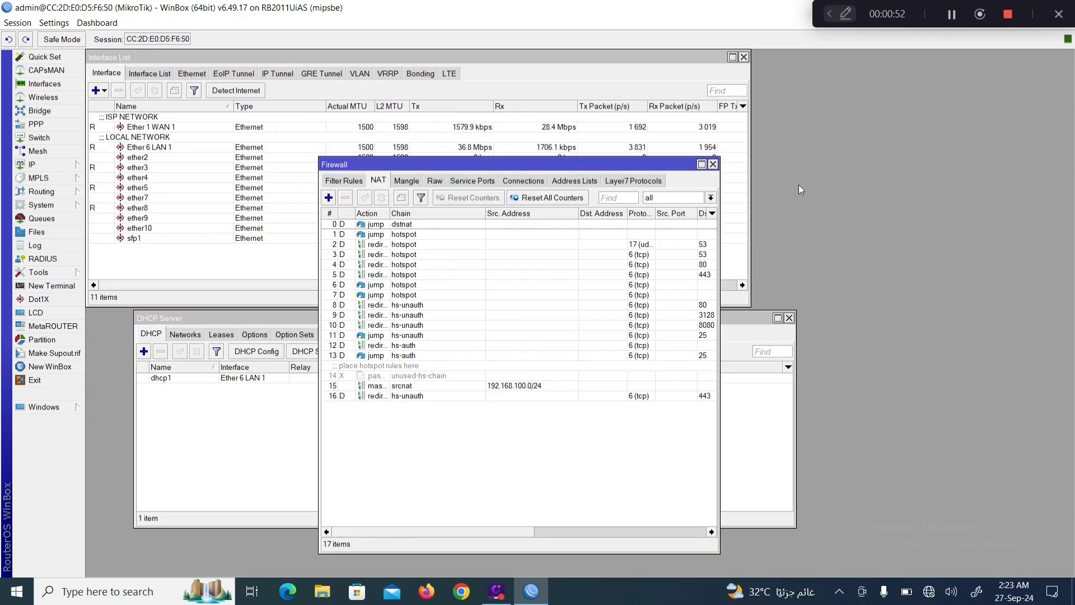
pyautogui.click(713, 164)
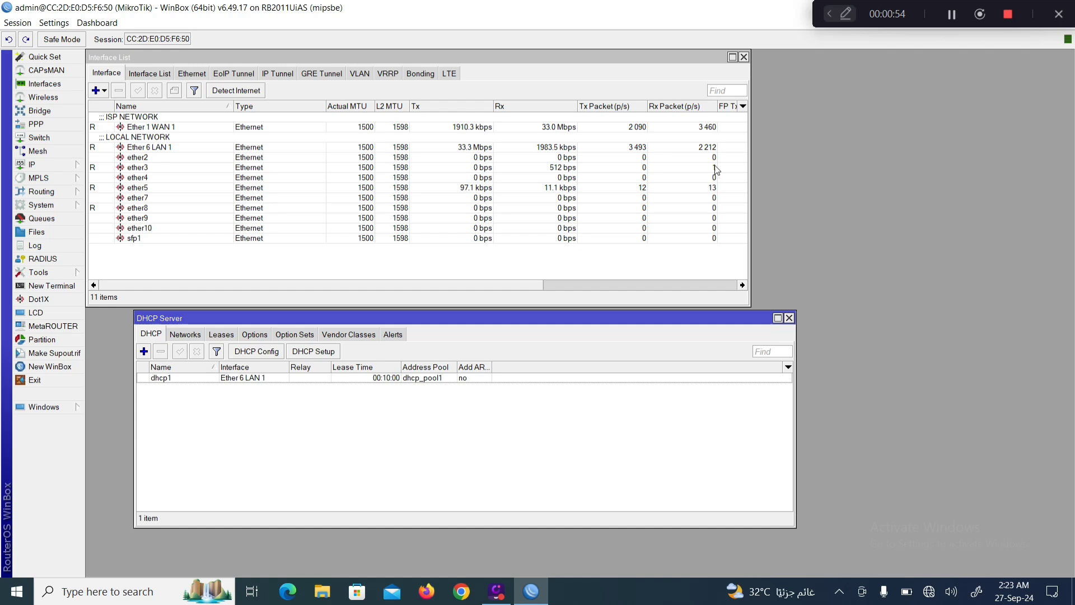
pyautogui.click(788, 318)
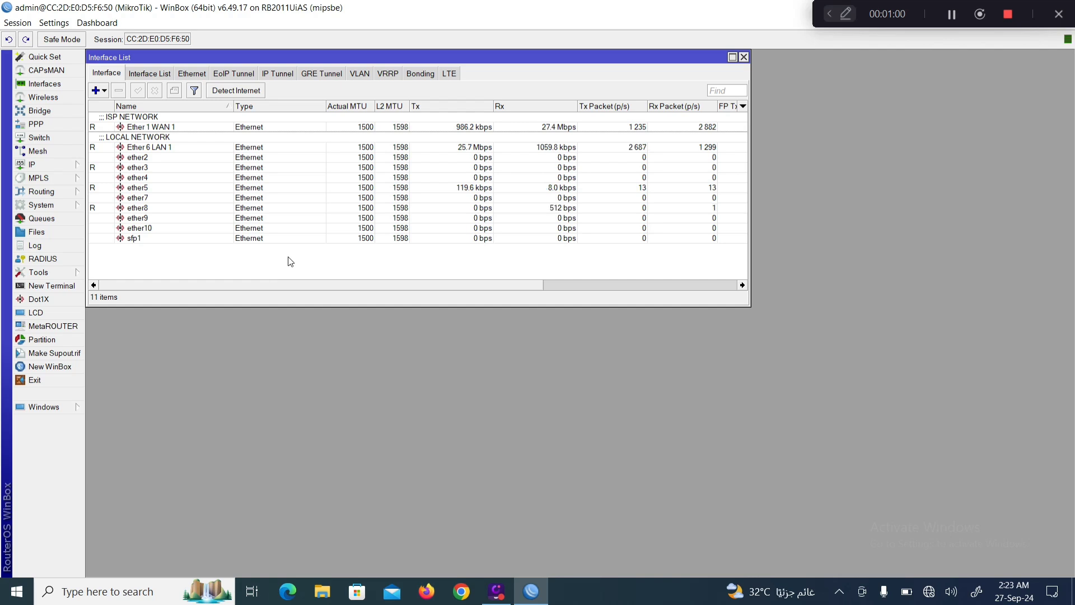
pyautogui.moveTo(919, 13); pyautogui.dragTo(787, 13)
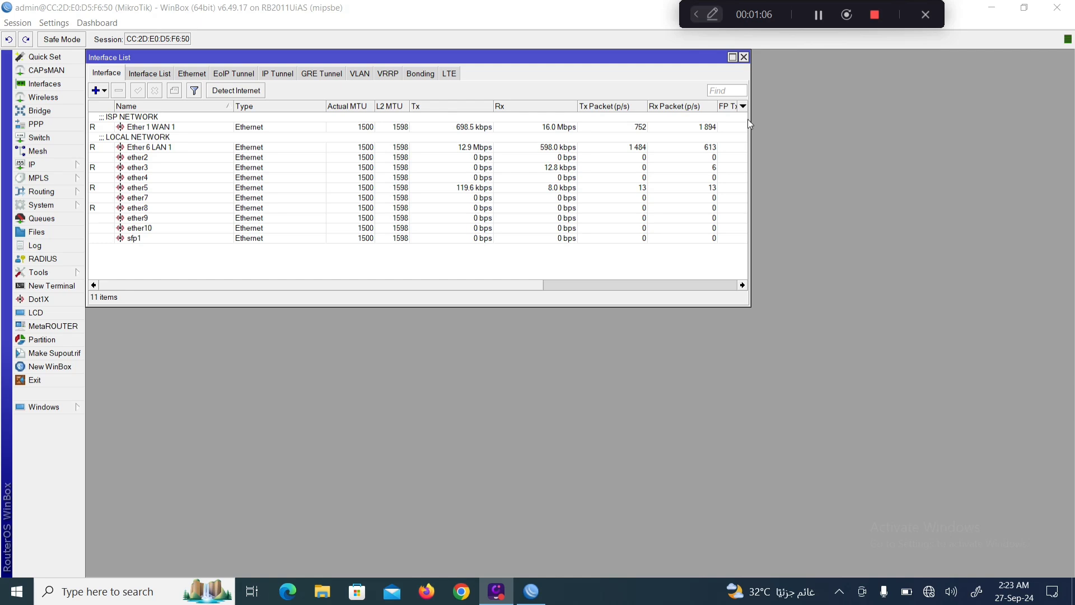
# Close the Interface List so no configuration windows remain open in WinBox.
pyautogui.click(743, 57)
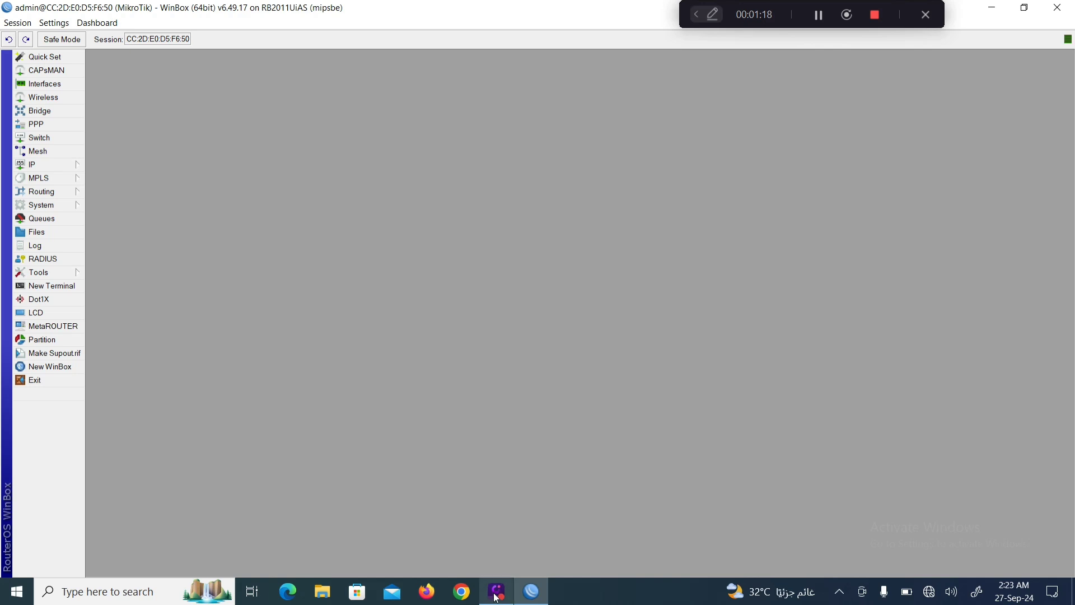
# Restore the WinBox session and open the Interface List, closing the Wireless and CAPsMAN windows.
pyautogui.click(996, 7)
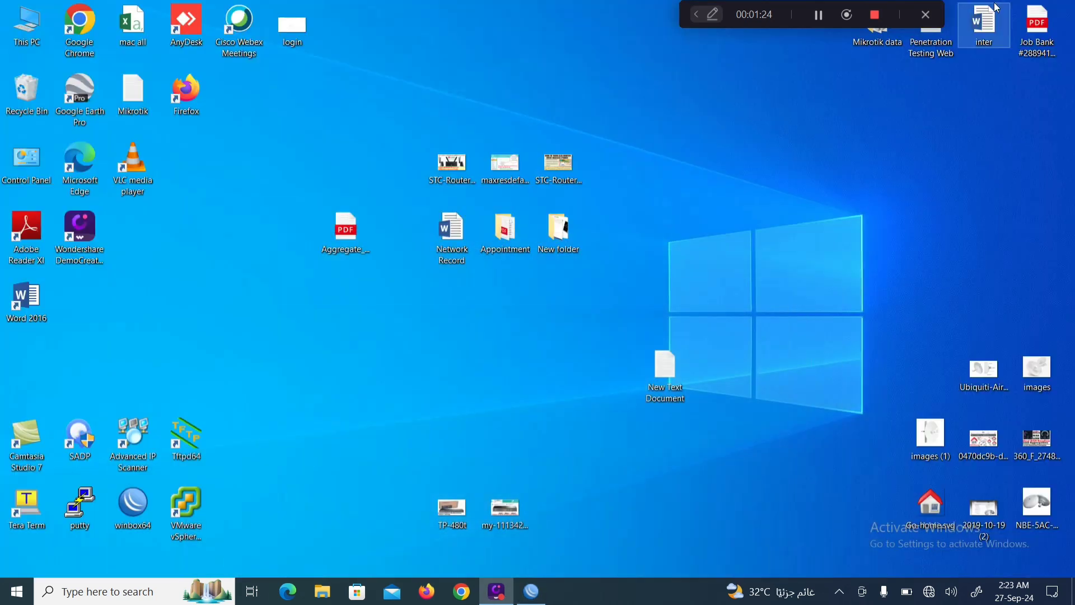
pyautogui.click(543, 591)
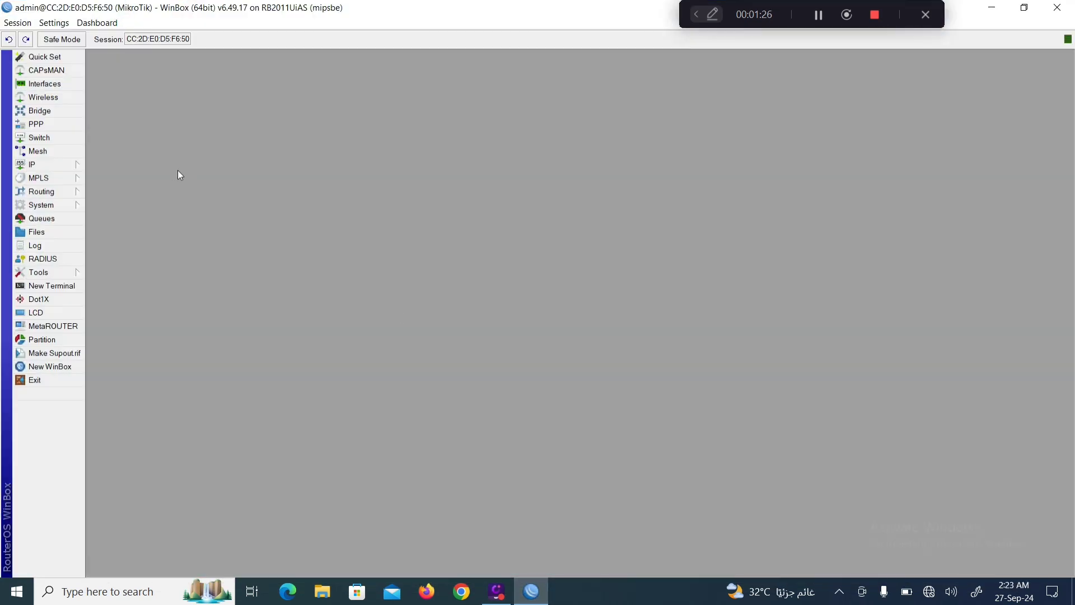
pyautogui.click(64, 98)
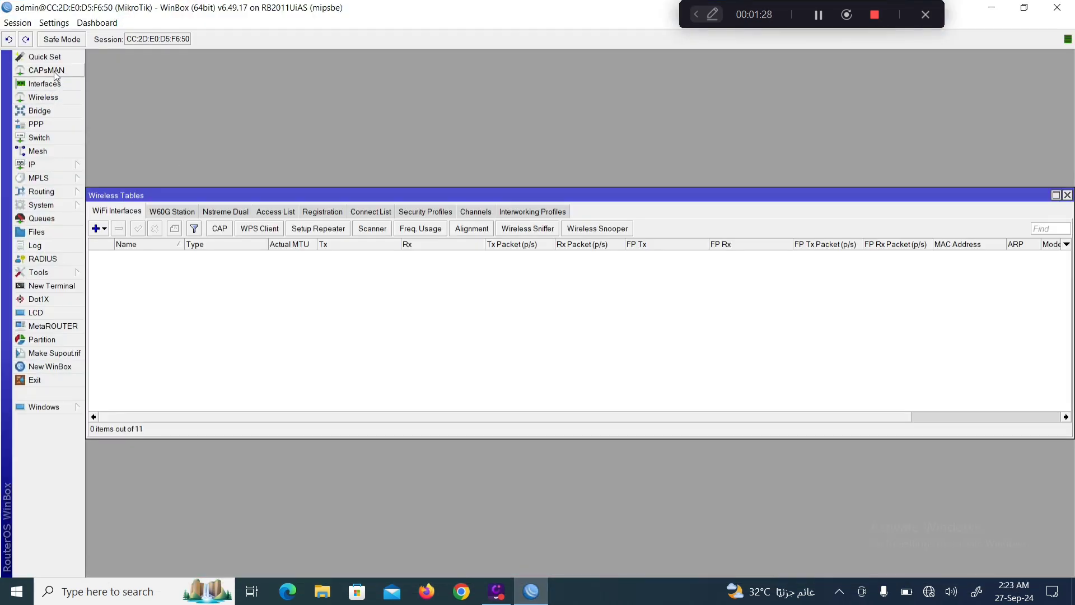
pyautogui.click(47, 70)
pyautogui.click(49, 84)
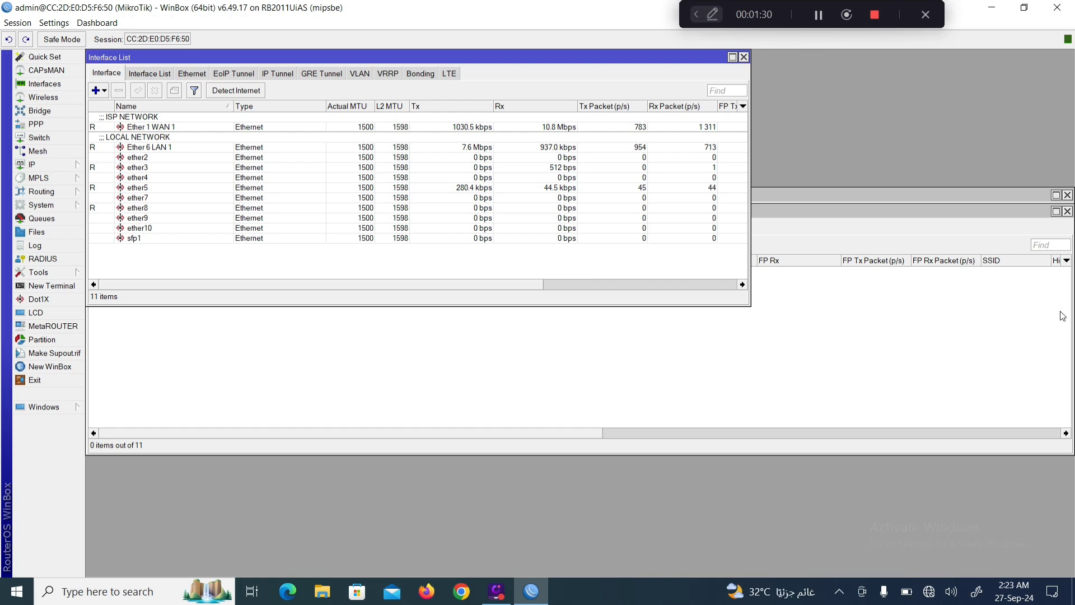
pyautogui.click(1070, 216)
pyautogui.click(1067, 212)
pyautogui.click(1067, 195)
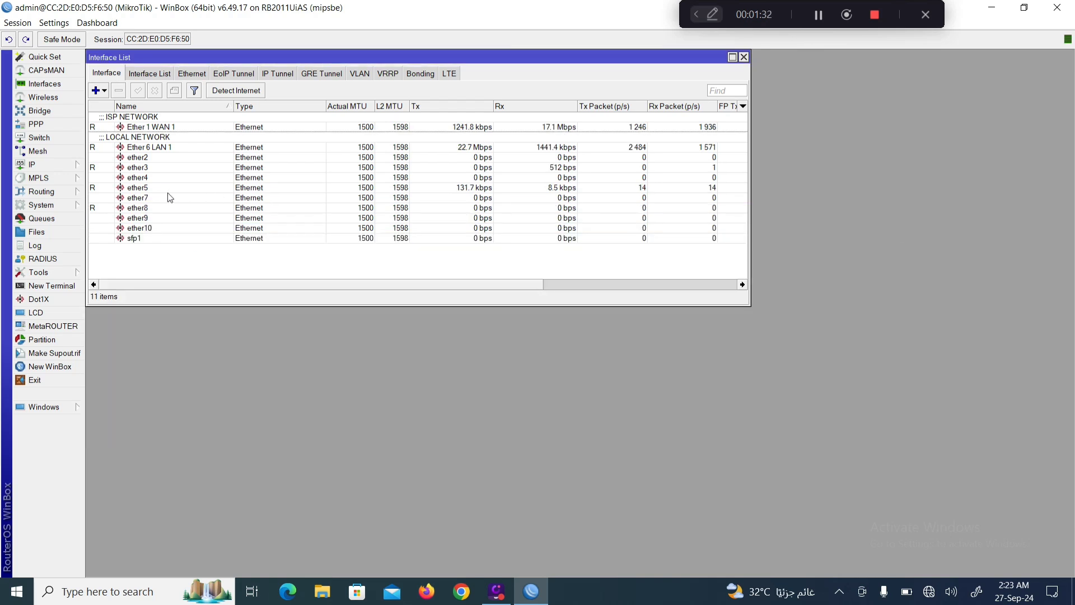
# Inspect the Ether 1 WAN 1, Ether 6 LAN 1, ether3, ether8 and ether5 interfaces.
pyautogui.click(132, 128)
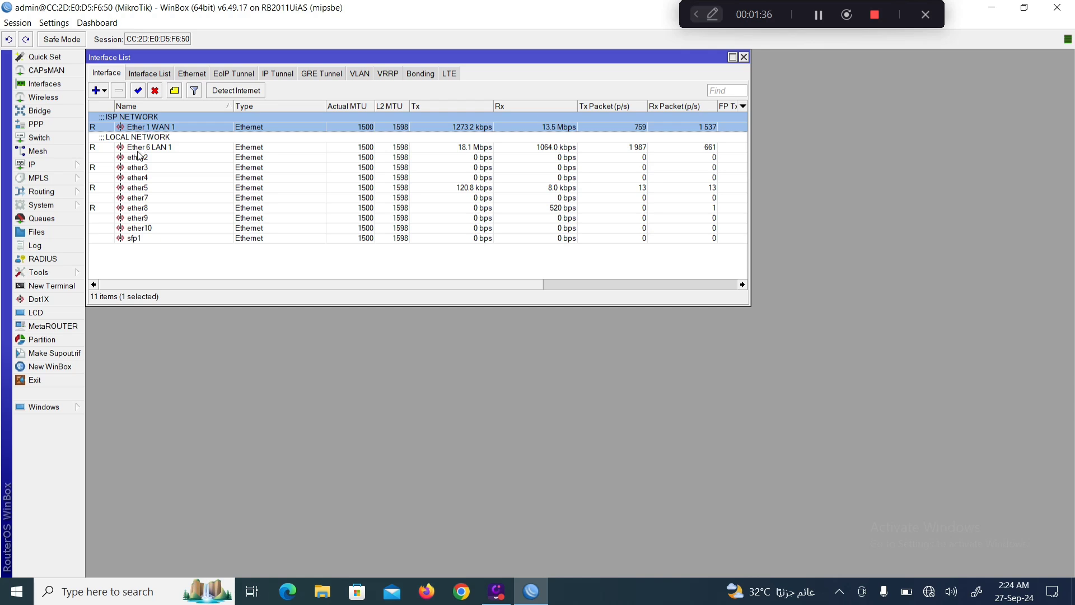
pyautogui.click(142, 148)
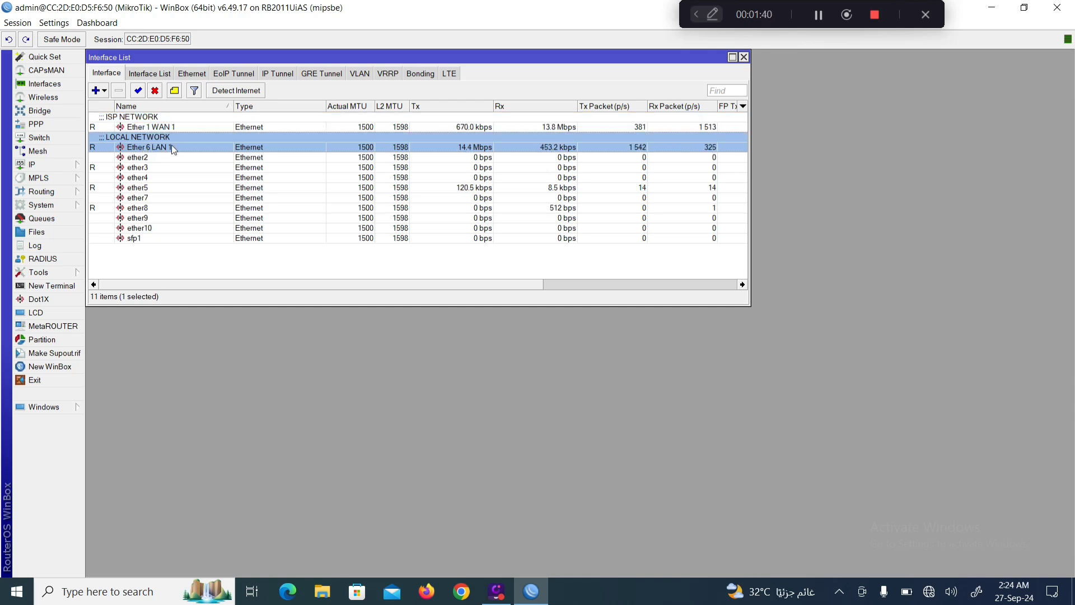
pyautogui.click(137, 168)
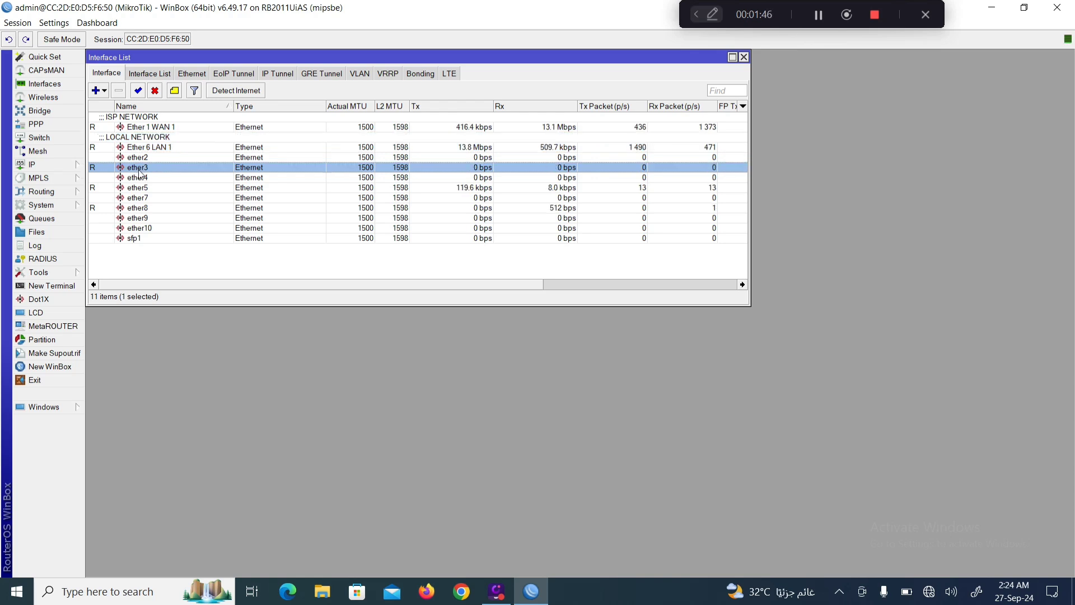
pyautogui.click(141, 210)
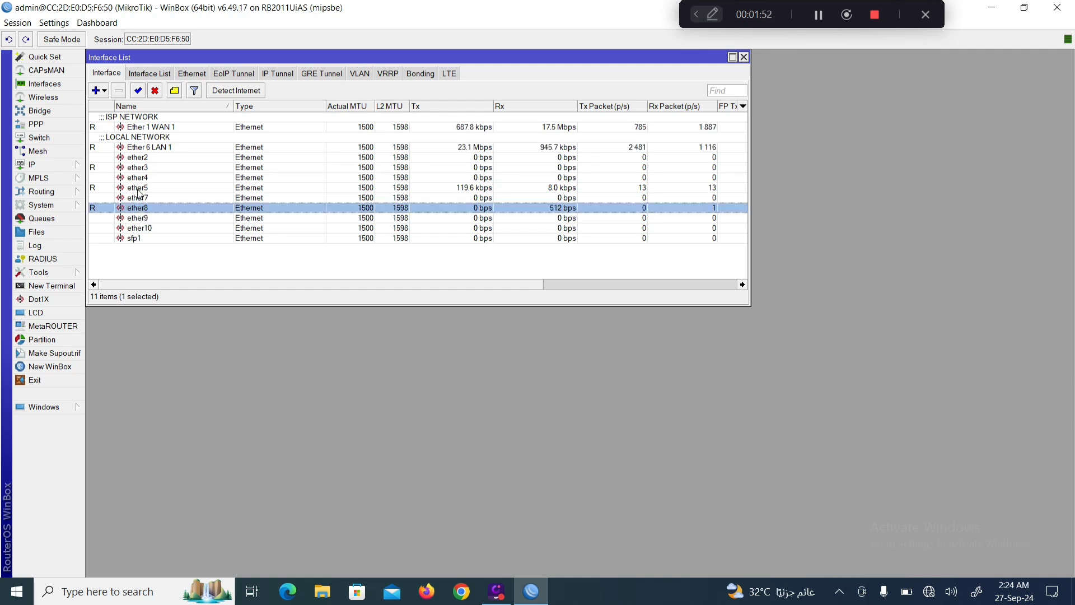
pyautogui.click(140, 190)
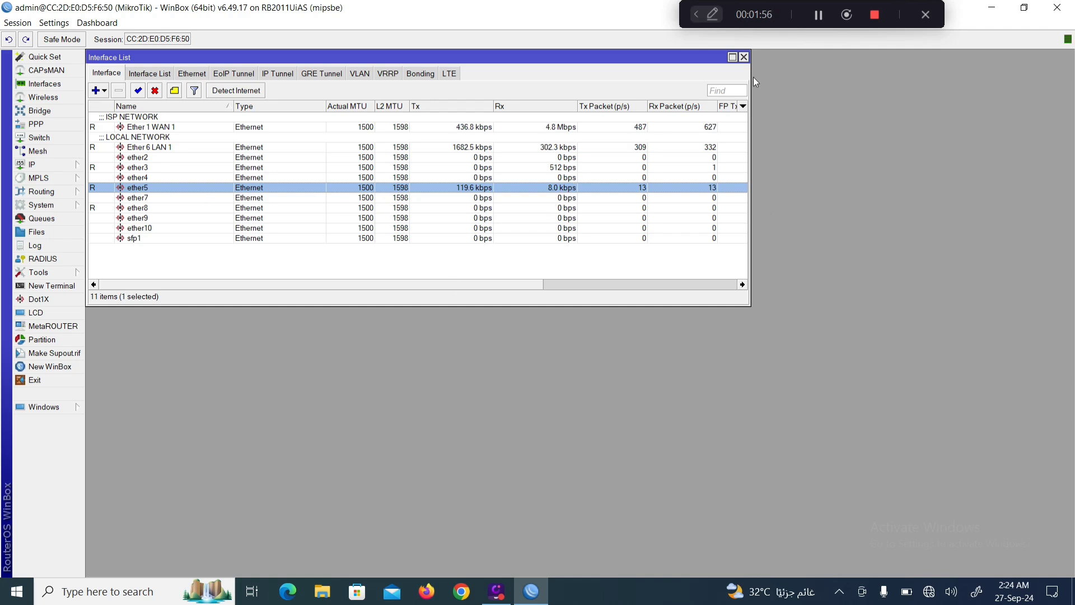
# Load google.com in Chrome, which fails with ERR_NAME_NOT_RESOLVED, and check the No Internet status.
pyautogui.click(744, 57)
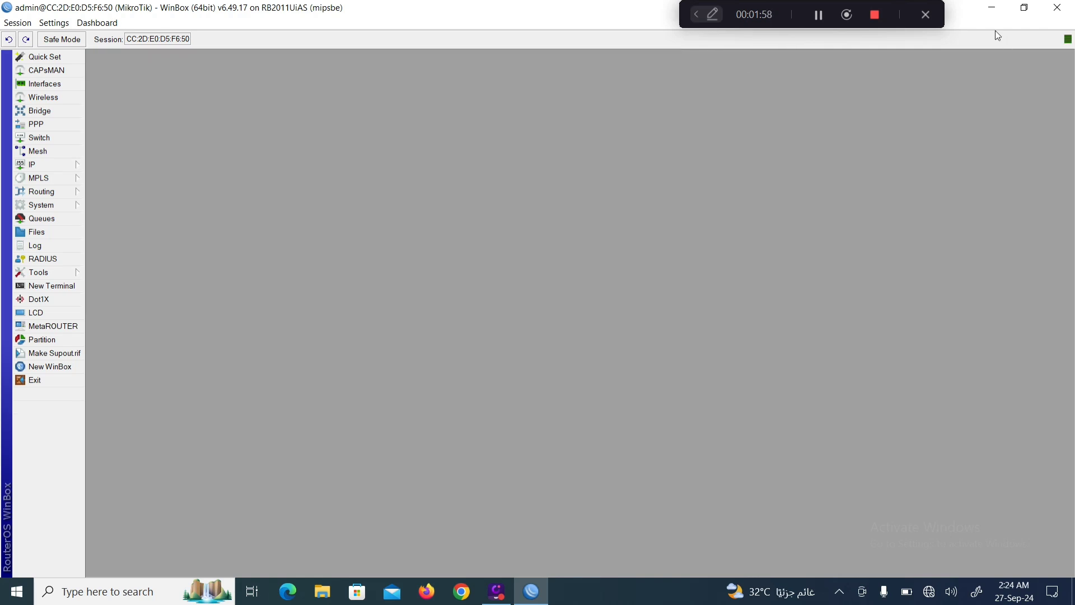
pyautogui.click(992, 7)
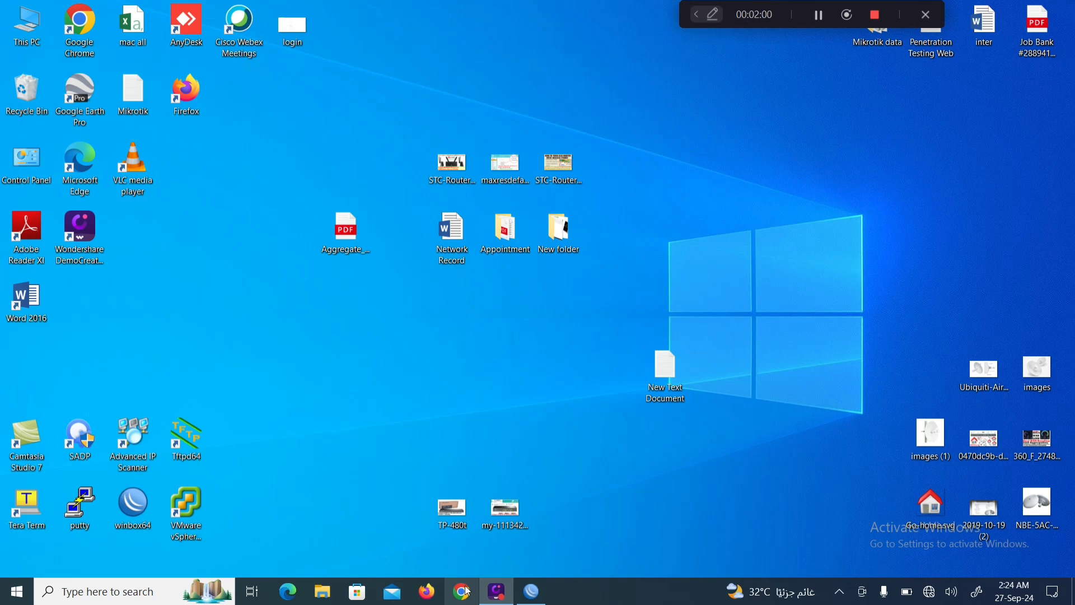
pyautogui.click(468, 591)
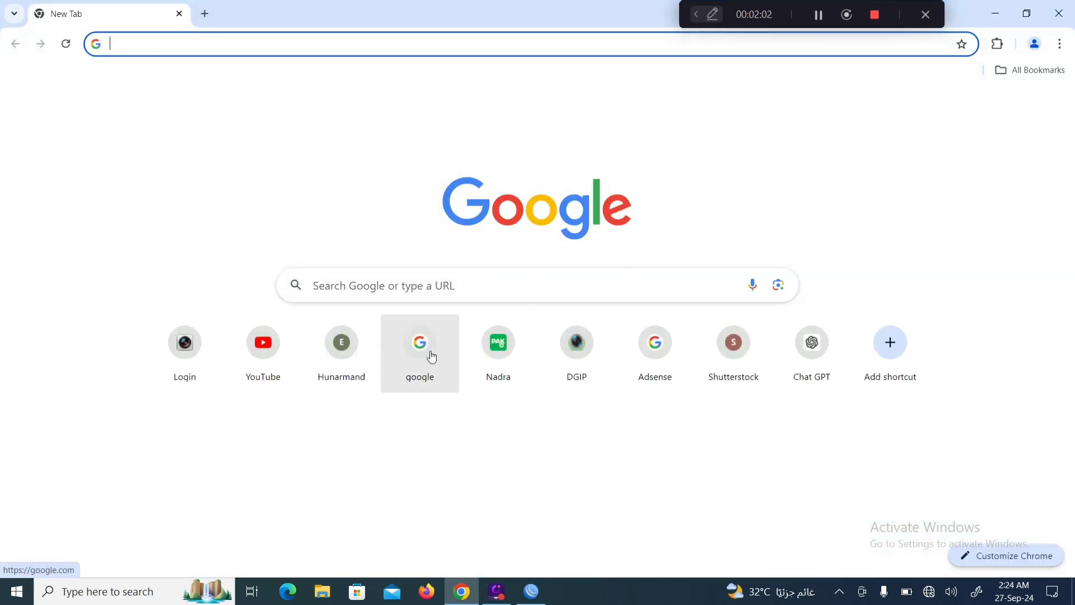
pyautogui.click(431, 356)
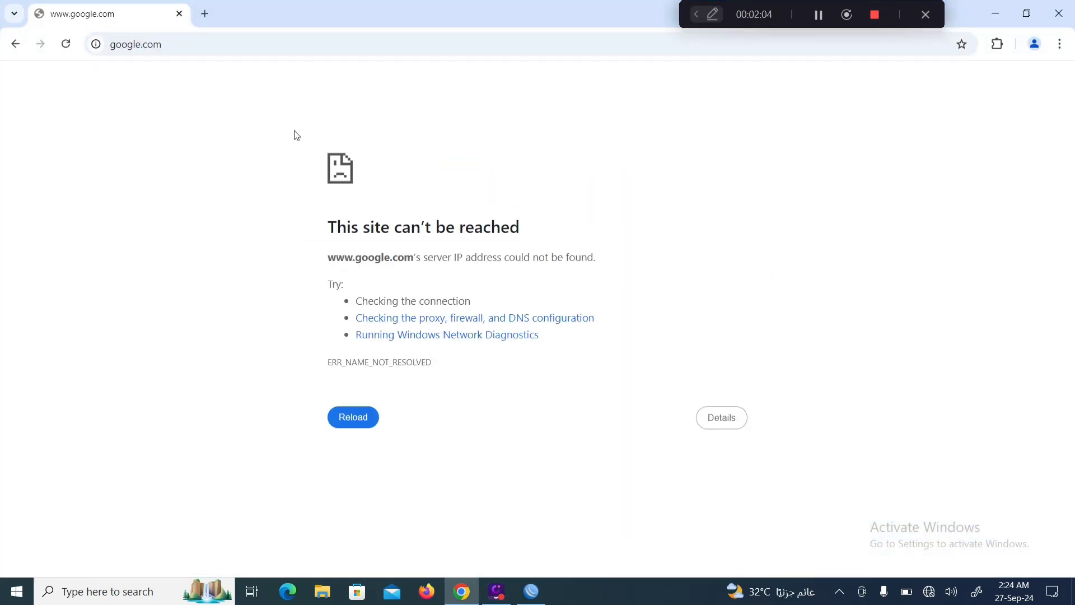
pyautogui.click(929, 591)
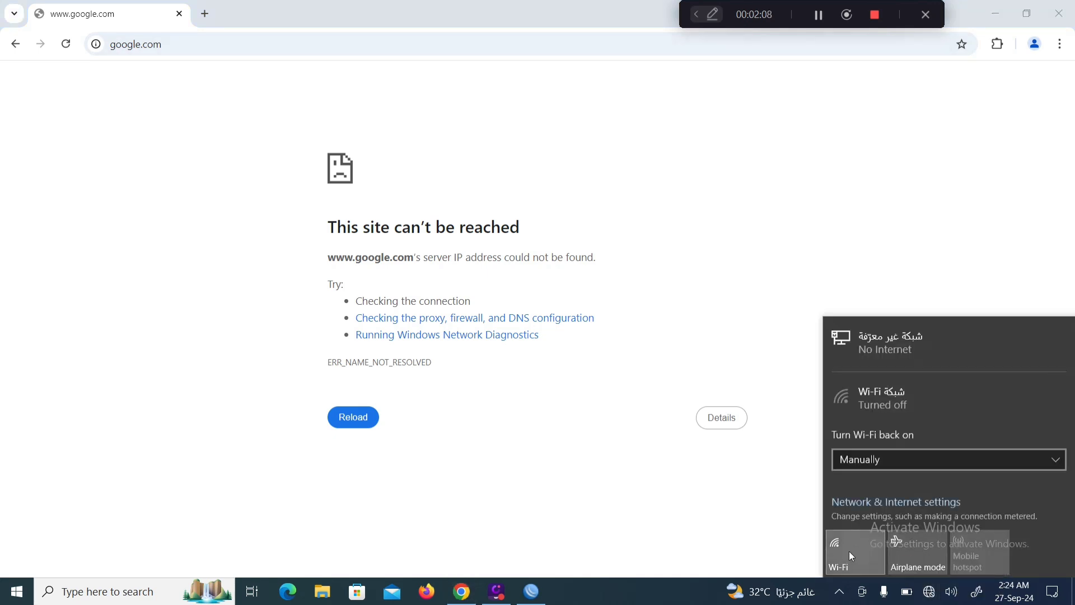
# Turn on Wi-Fi and connect the laptop to stc_wifi_7923_5G.
pyautogui.click(848, 550)
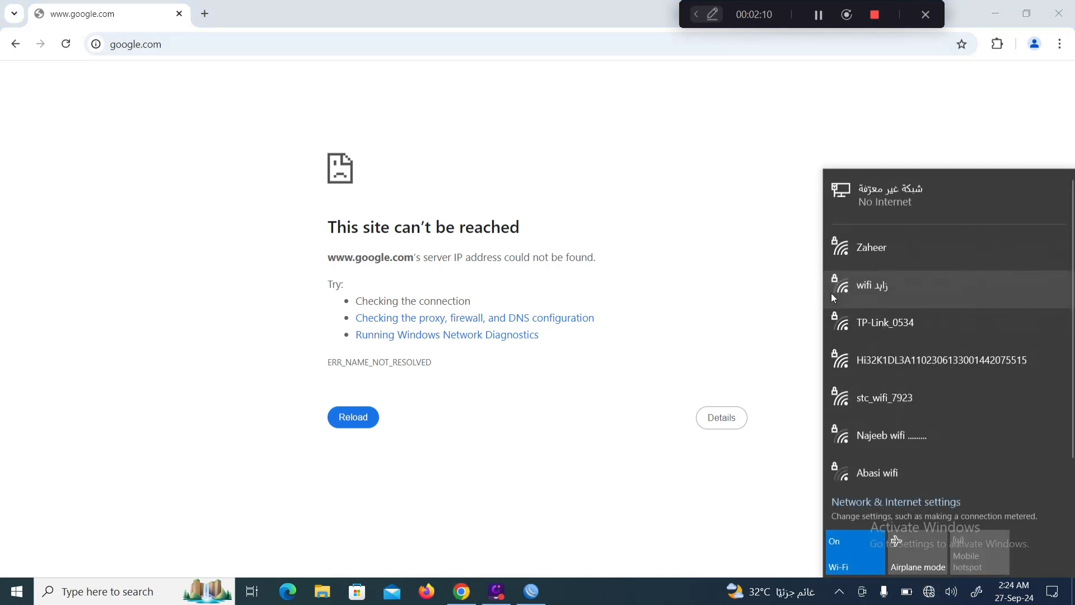
pyautogui.scroll(-1, 905, 366)
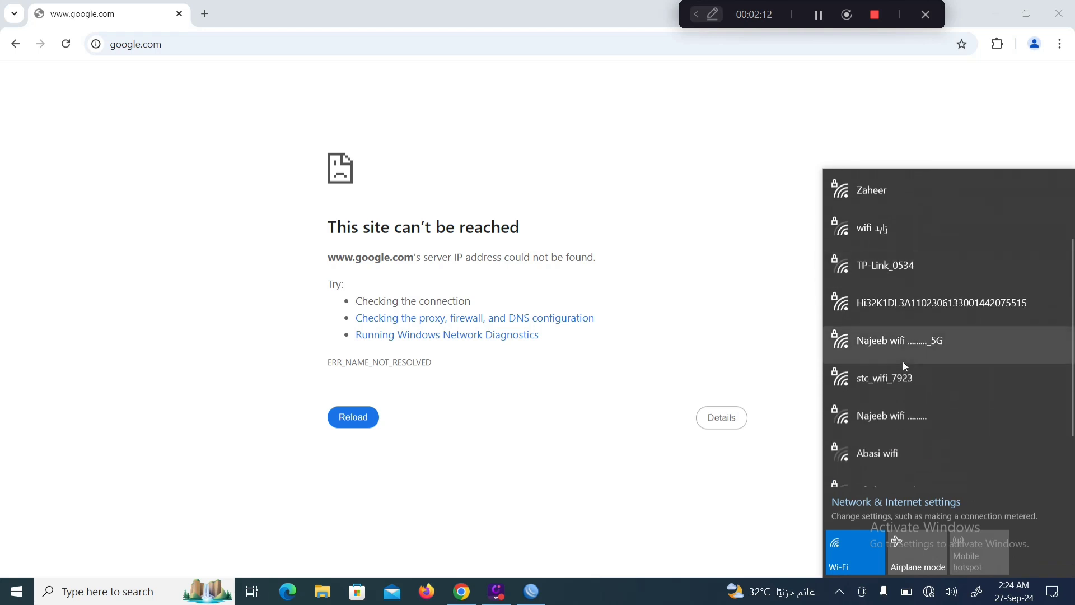
pyautogui.scroll(2, 906, 366)
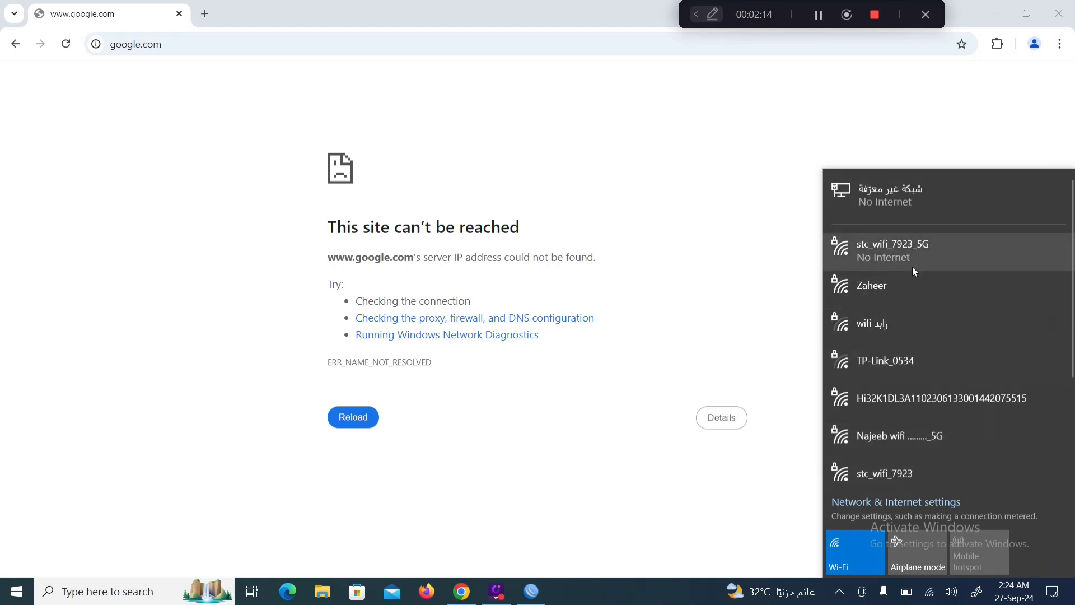
pyautogui.click(911, 258)
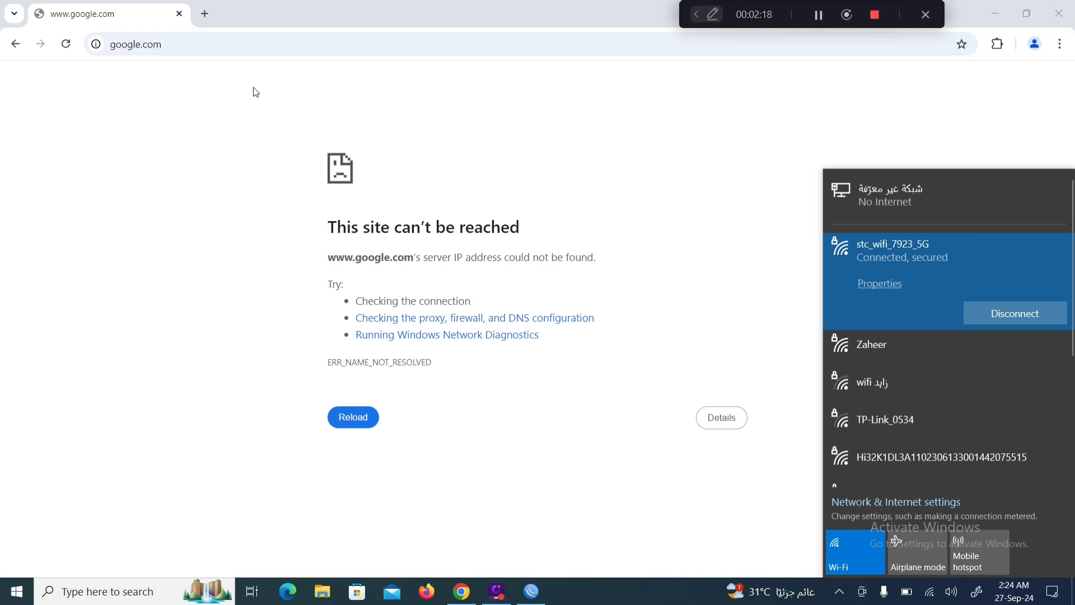
pyautogui.click(205, 14)
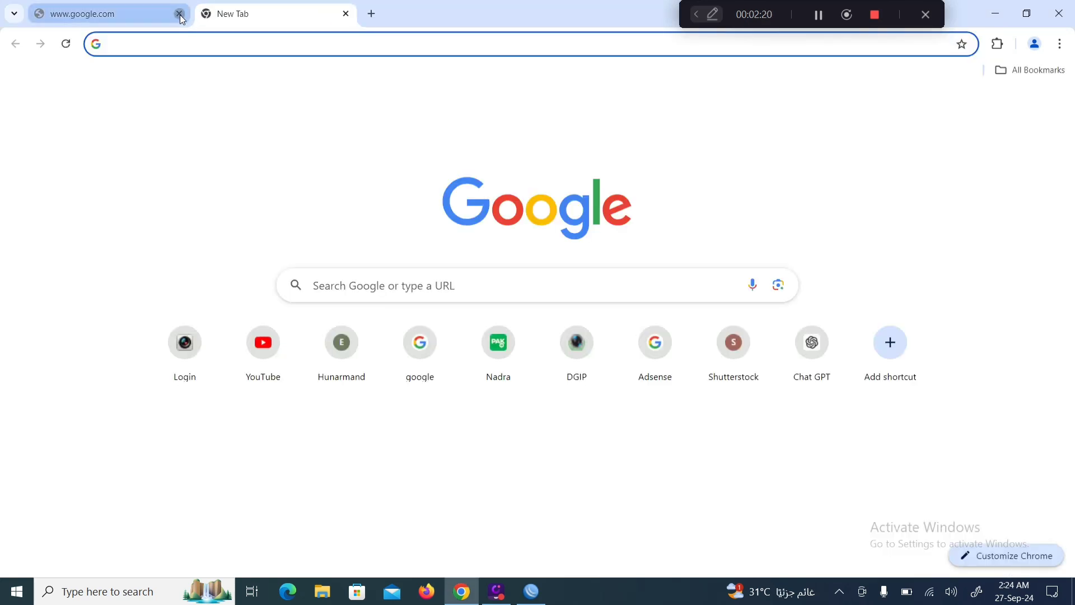
# Load the router's web page at 192.168.8.1 in a fresh tab.
pyautogui.click(180, 14)
pyautogui.click(175, 46)
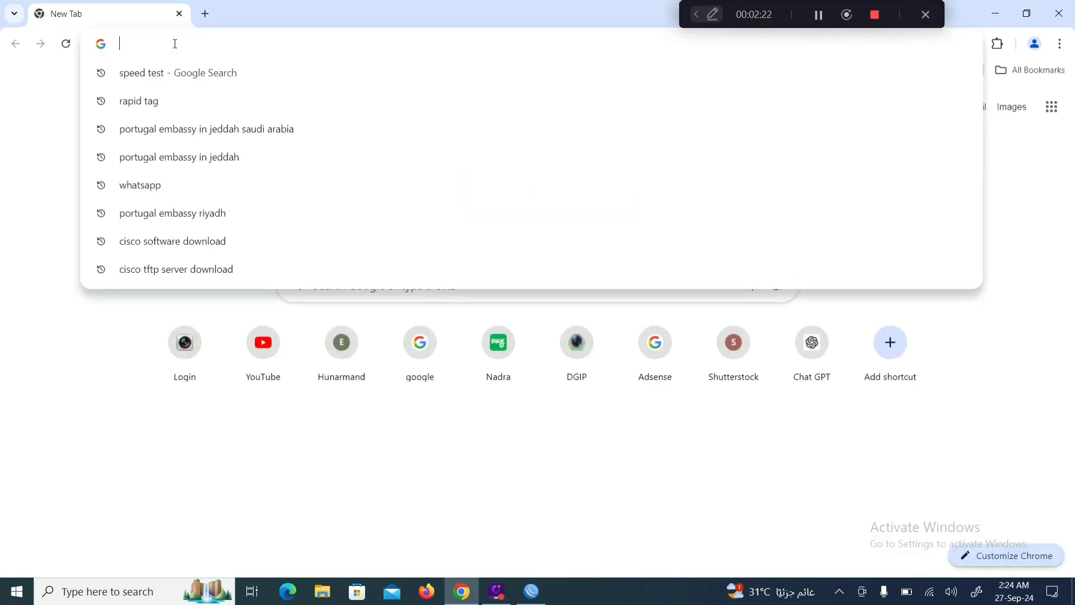
pyautogui.write('192.168.0.1')
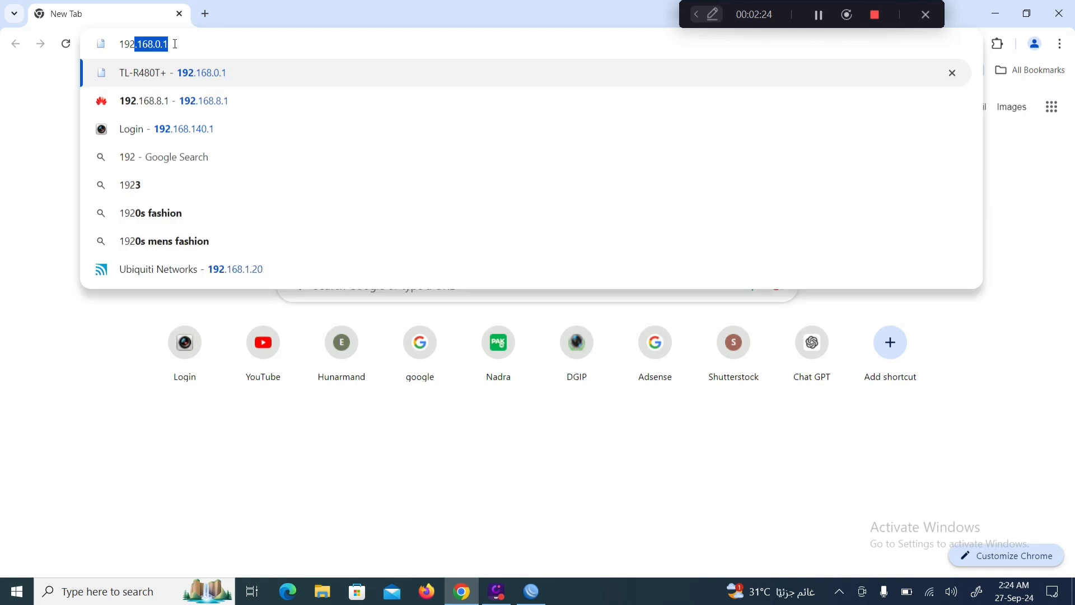
pyautogui.press('Return')
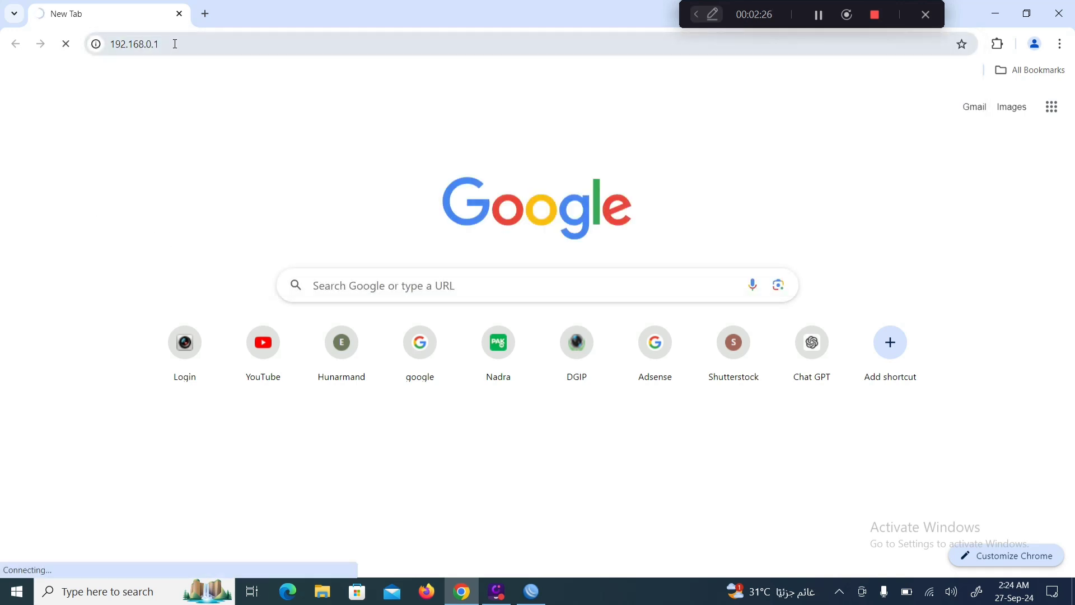
pyautogui.click(176, 45)
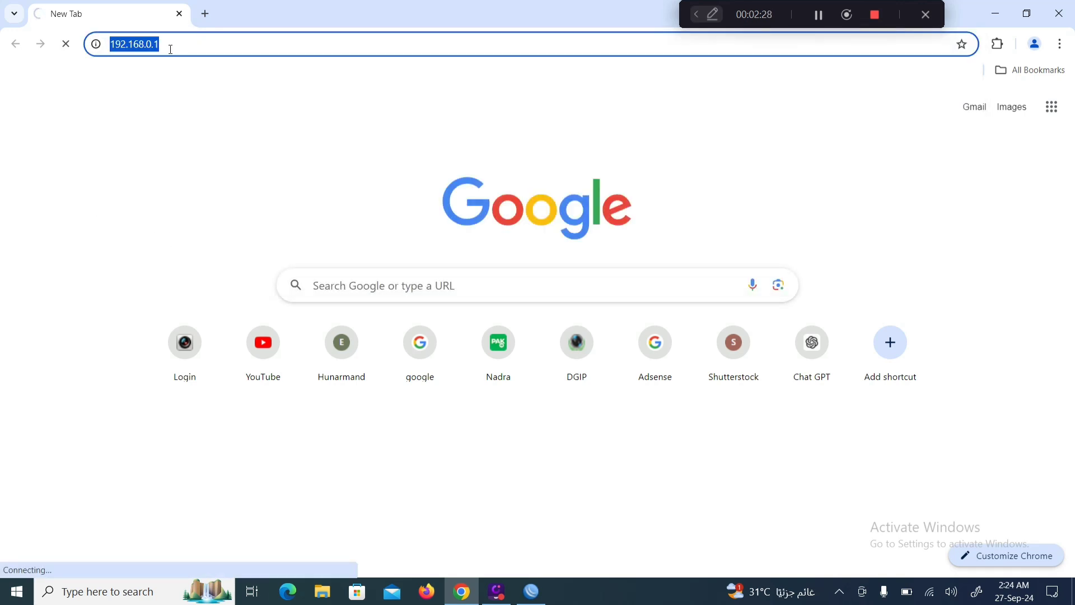
pyautogui.click(170, 50)
pyautogui.press('BackSpace')
pyautogui.press('BackSpace')
pyautogui.press('BackSpace')
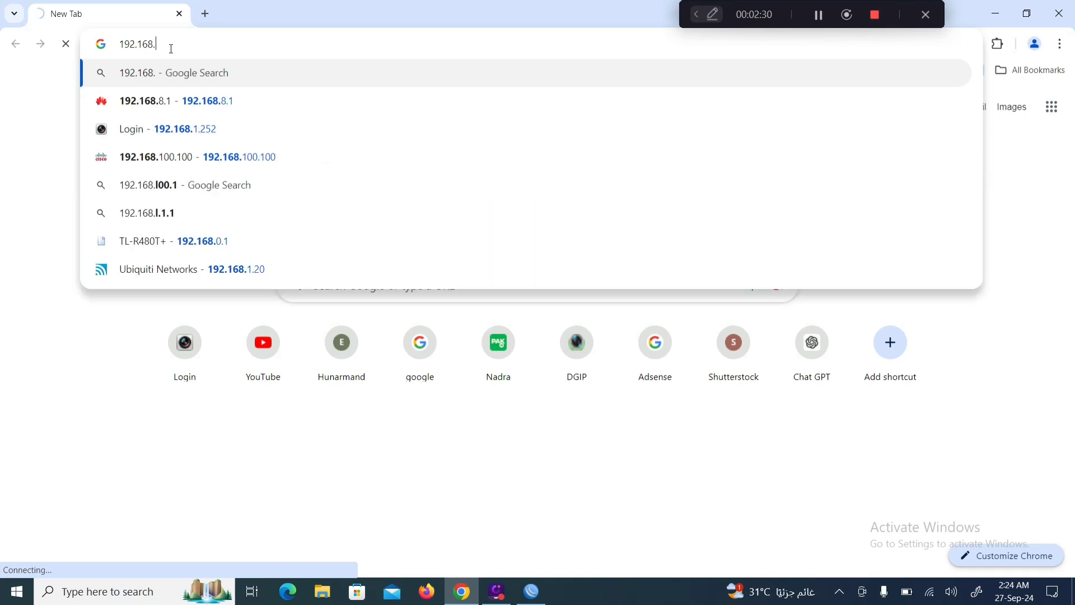
pyautogui.write('8.')
pyautogui.press('Return')
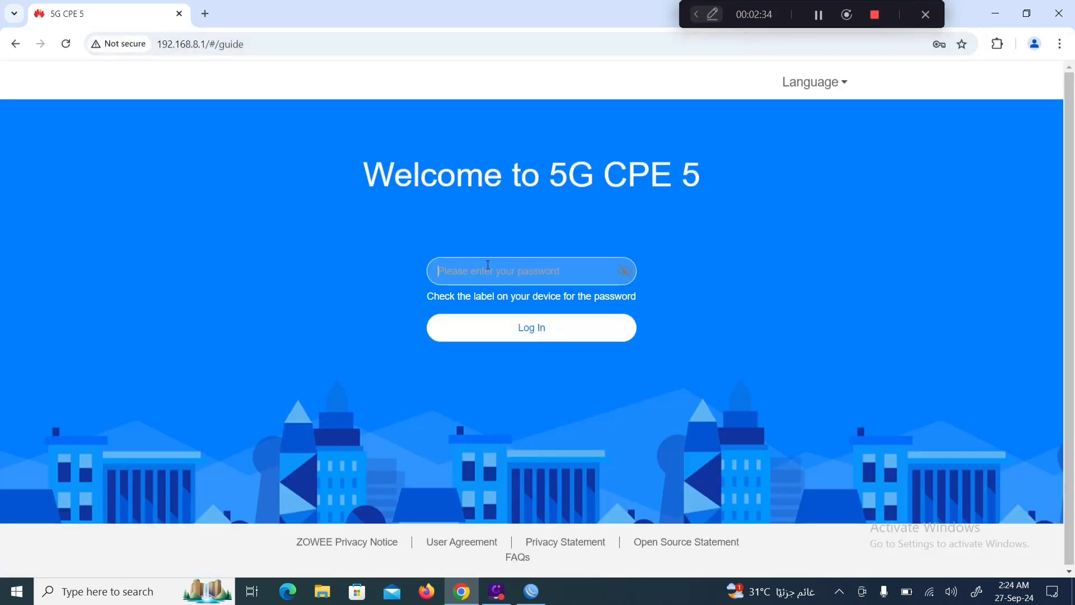
# Log in to the 5G CPE router with a saved password and store it in the browser.
pyautogui.click(488, 265)
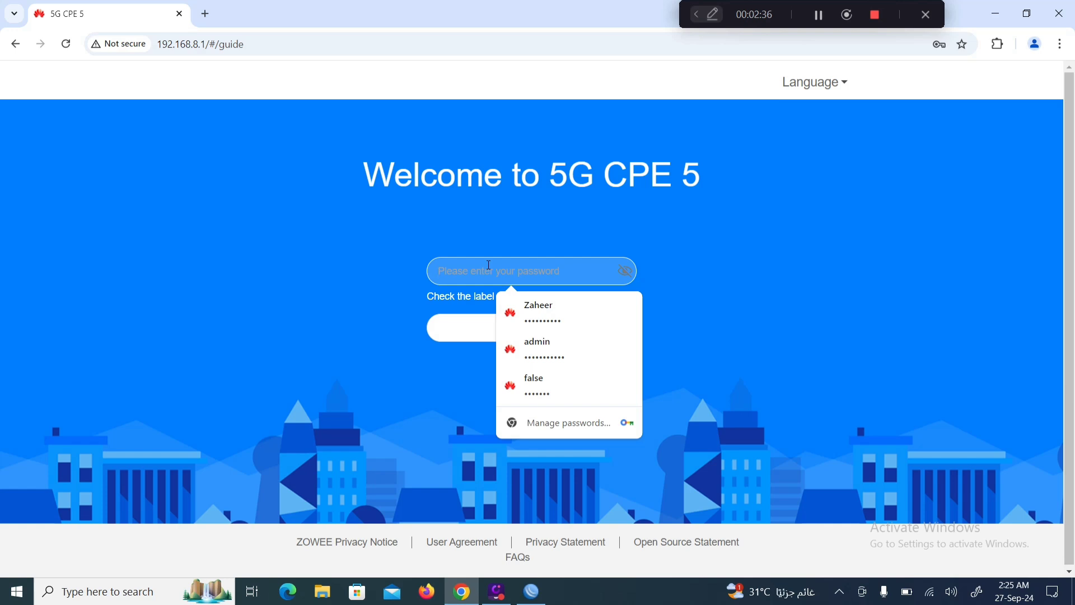
pyautogui.click(820, 18)
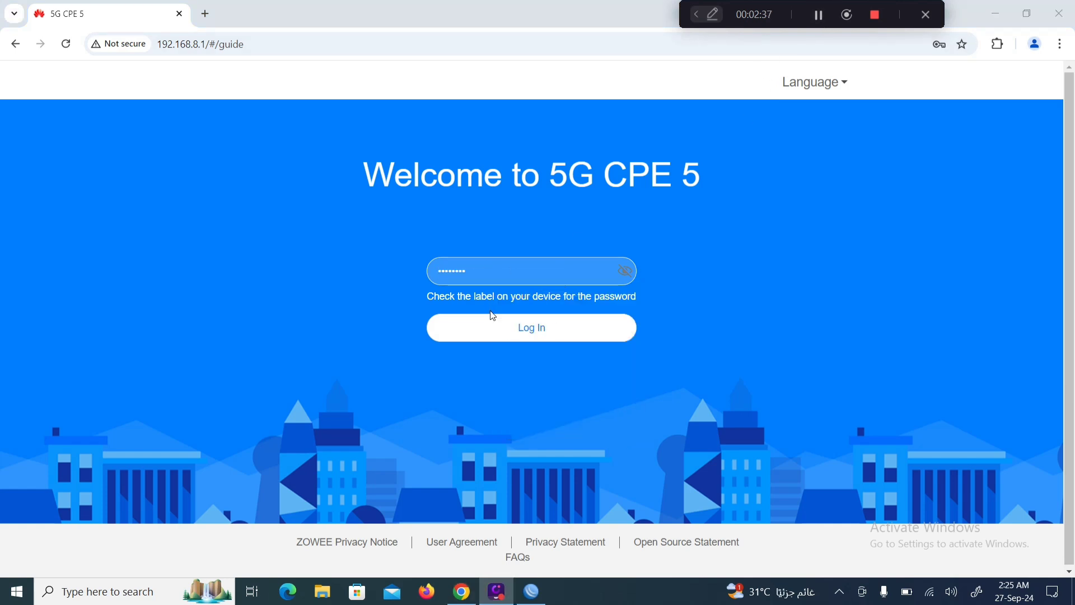
pyautogui.click(489, 330)
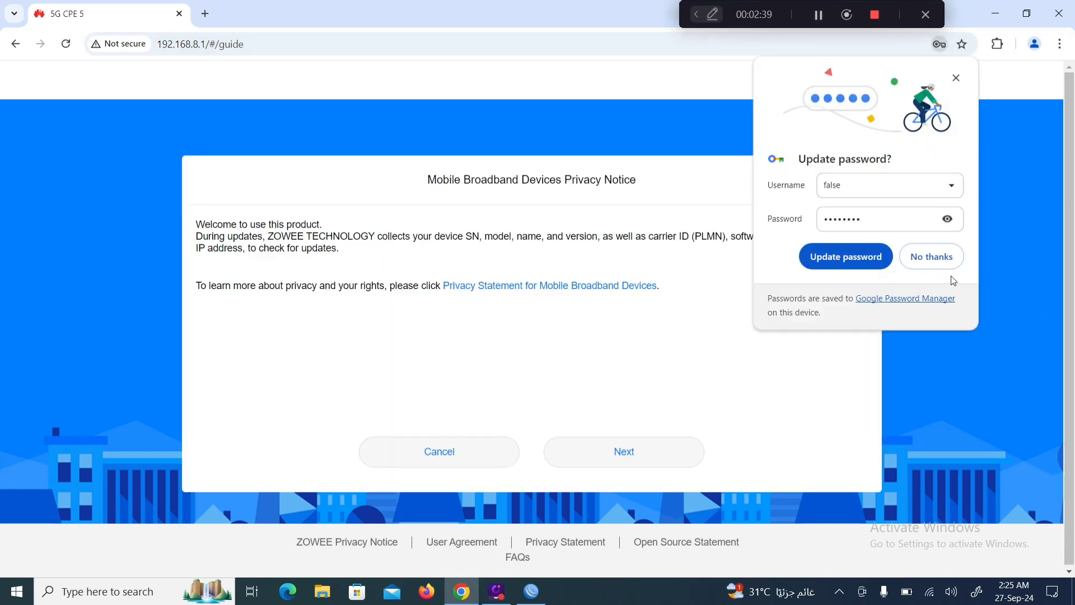
pyautogui.click(868, 261)
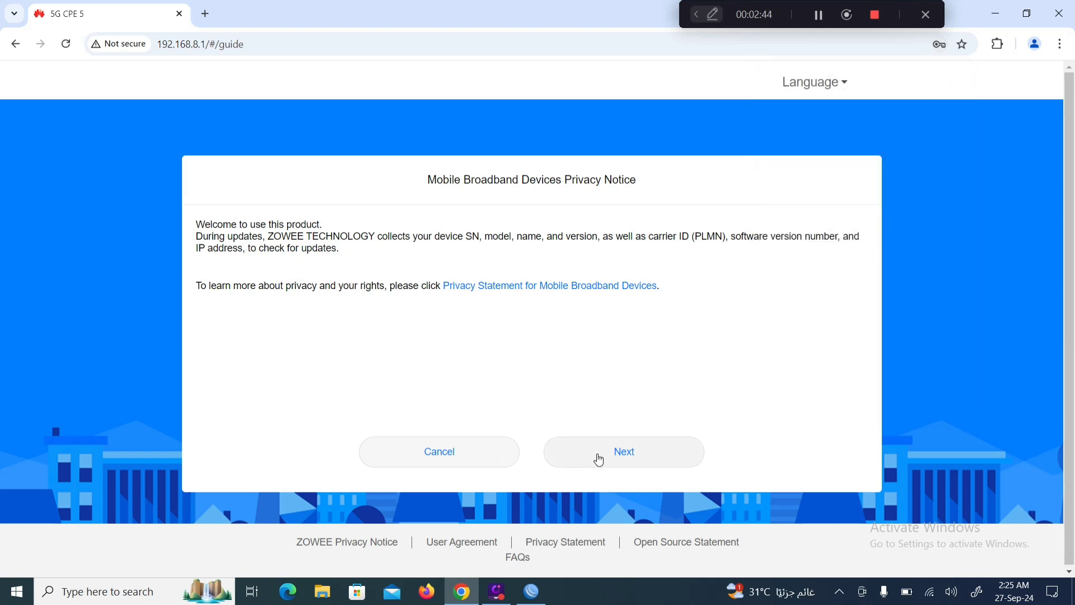
# Finish the setup guide, keeping the current Wi-Fi name and reusing its password for login.
pyautogui.click(599, 459)
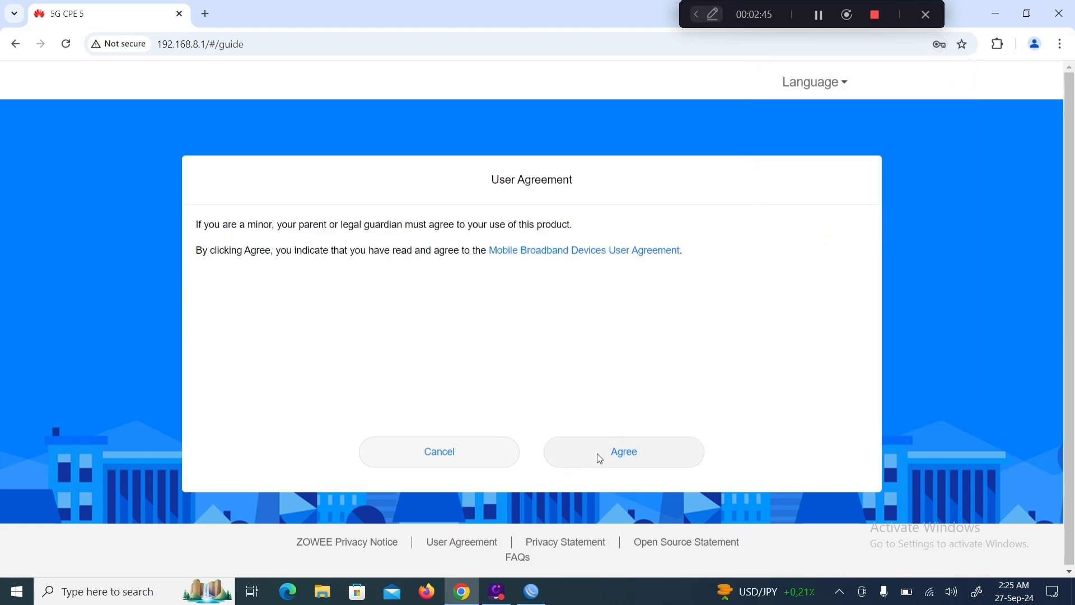
pyautogui.click(599, 459)
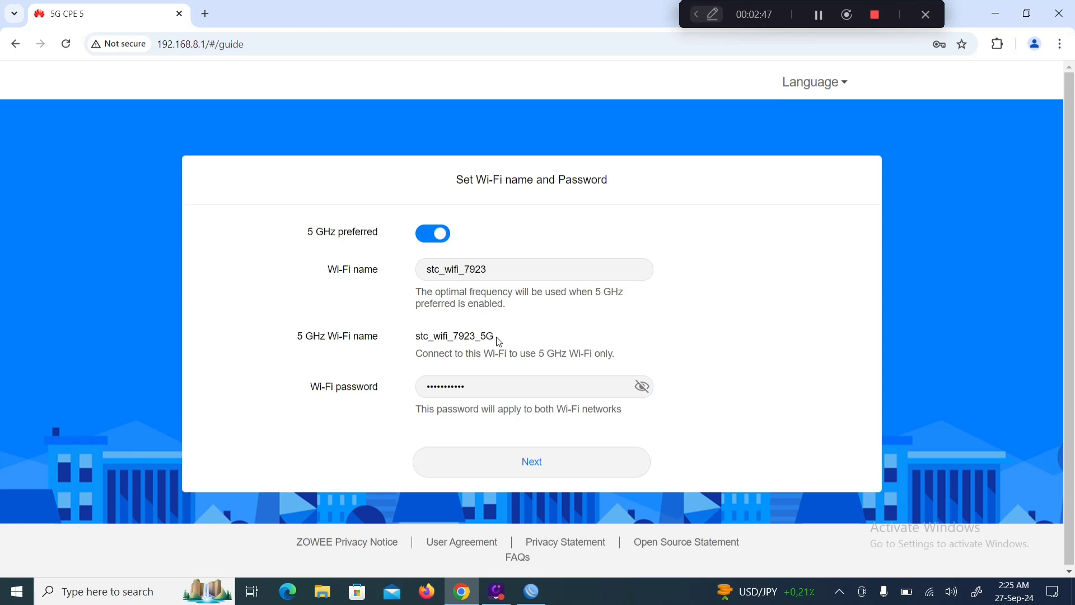
pyautogui.click(492, 454)
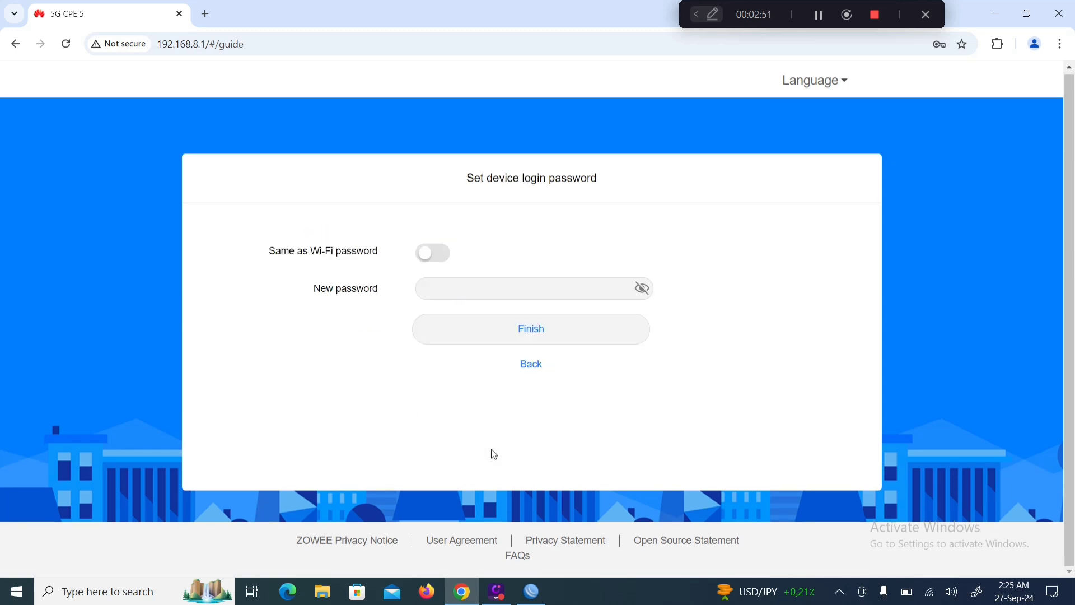
pyautogui.click(439, 255)
pyautogui.click(524, 333)
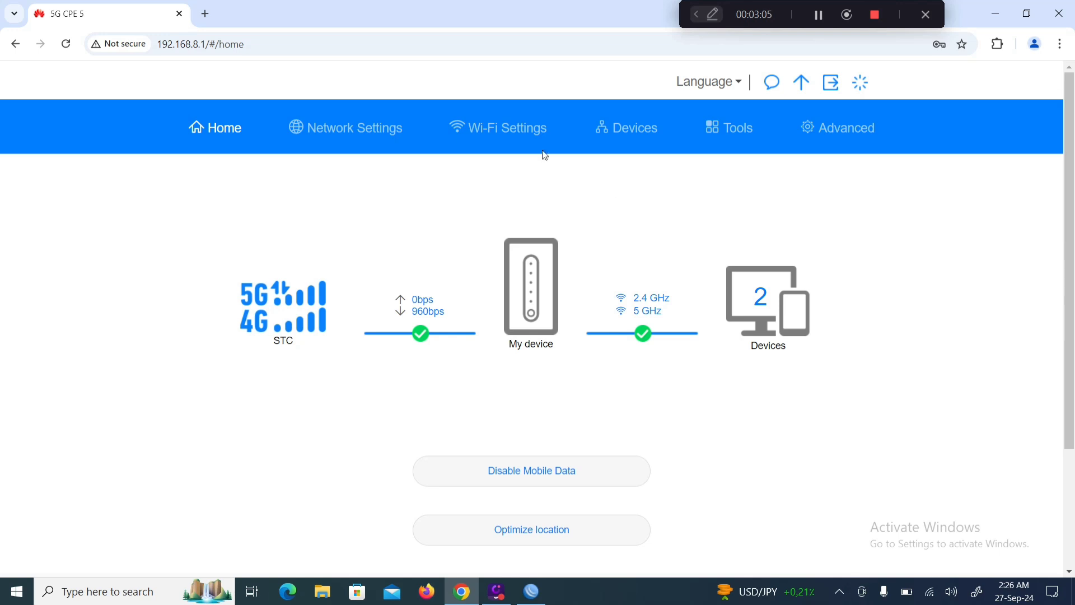
# Check online devices and firewall, then view DHCP: LAN 192.168.8.1, range .2–.254, 1-day lease.
pyautogui.click(626, 134)
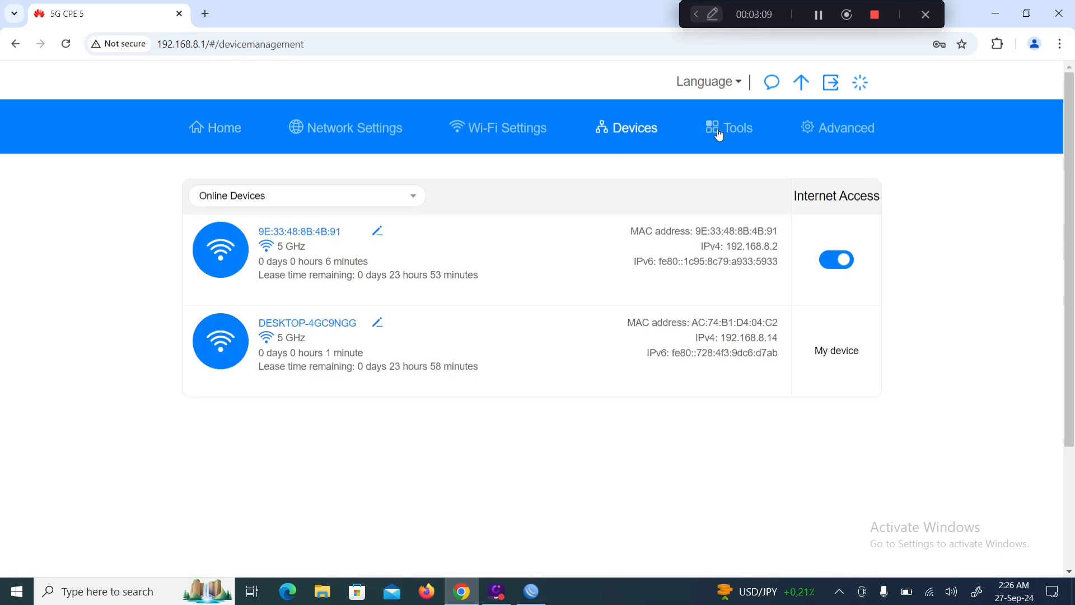
pyautogui.click(818, 129)
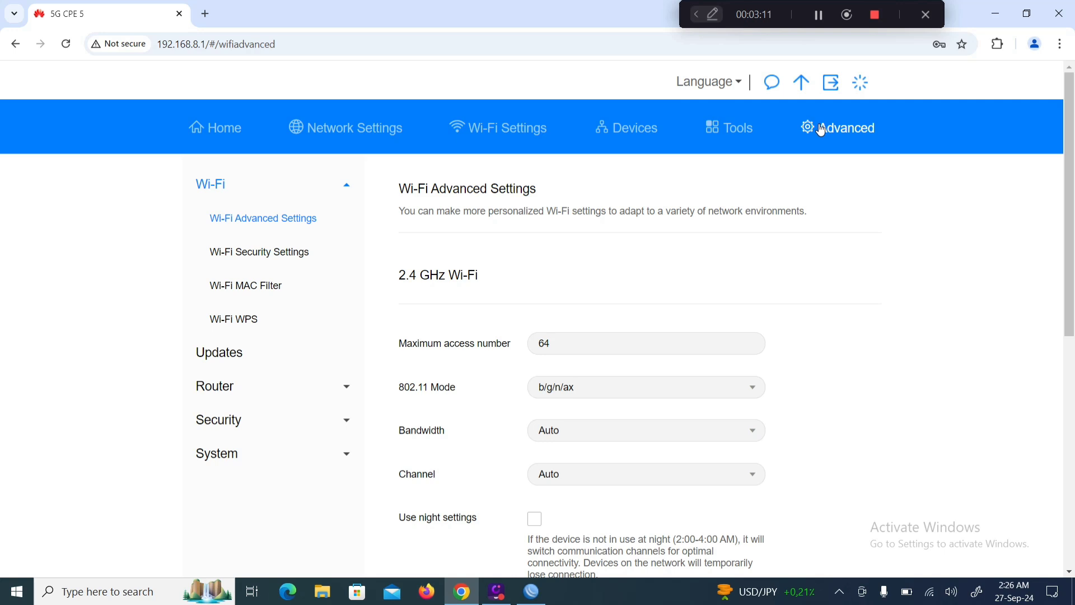
pyautogui.click(253, 420)
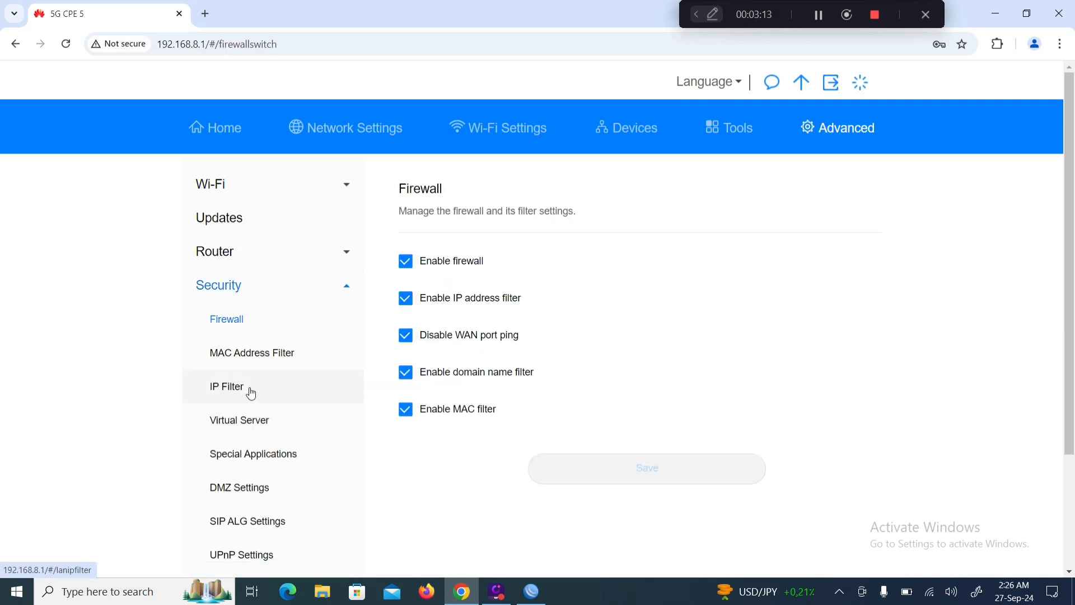
pyautogui.scroll(-3, 251, 386)
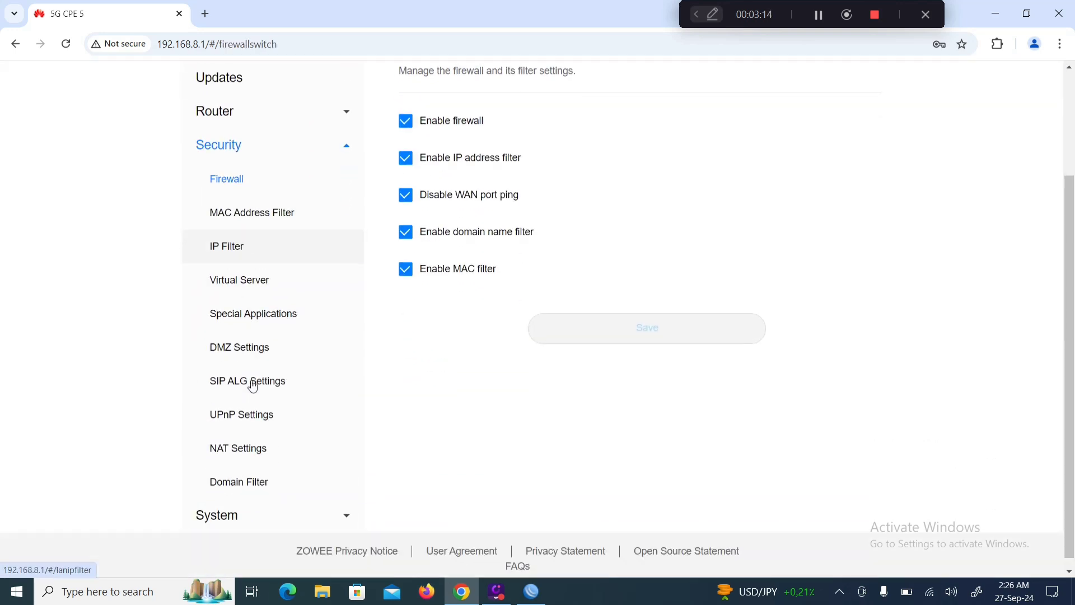
pyautogui.click(251, 127)
pyautogui.click(237, 360)
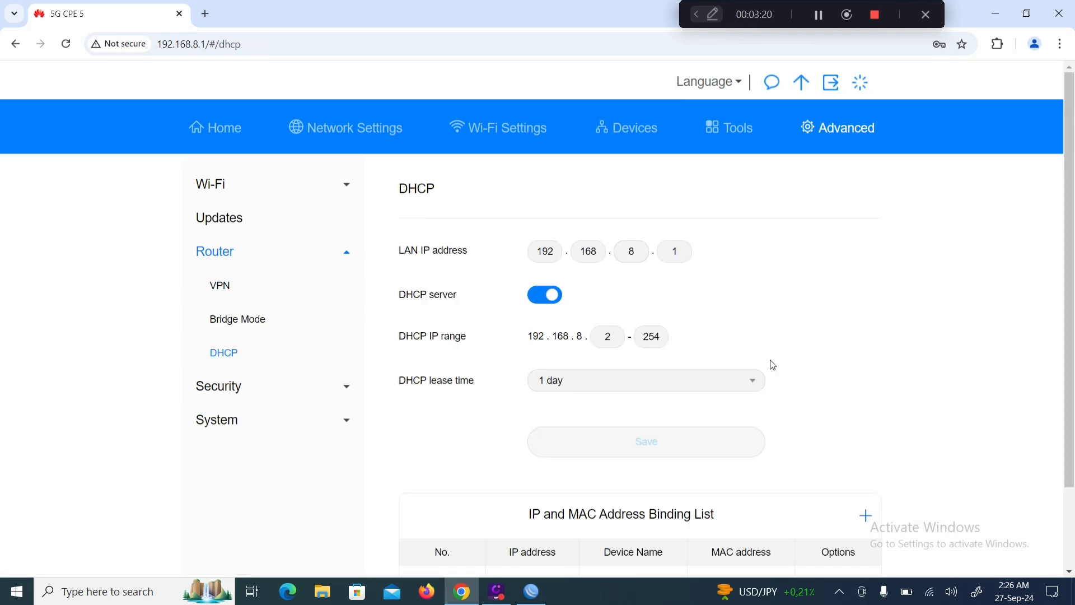
# Run ipconfig in Command Prompt, confirming IPv4 192.168.8.14 and gateway 192.168.8.1.
pyautogui.press('super+r')
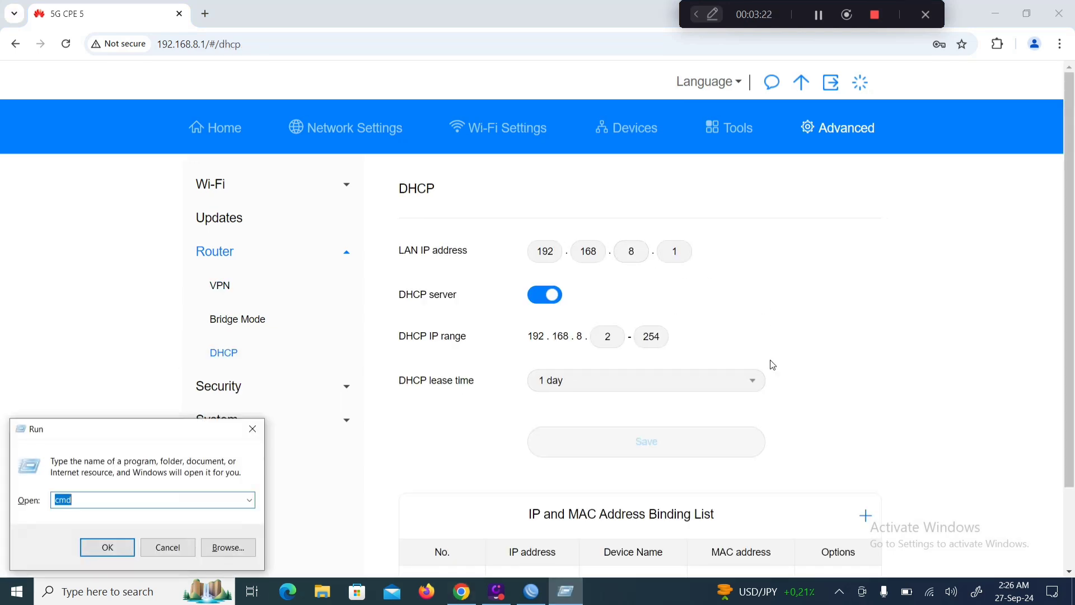
pyautogui.press('Return')
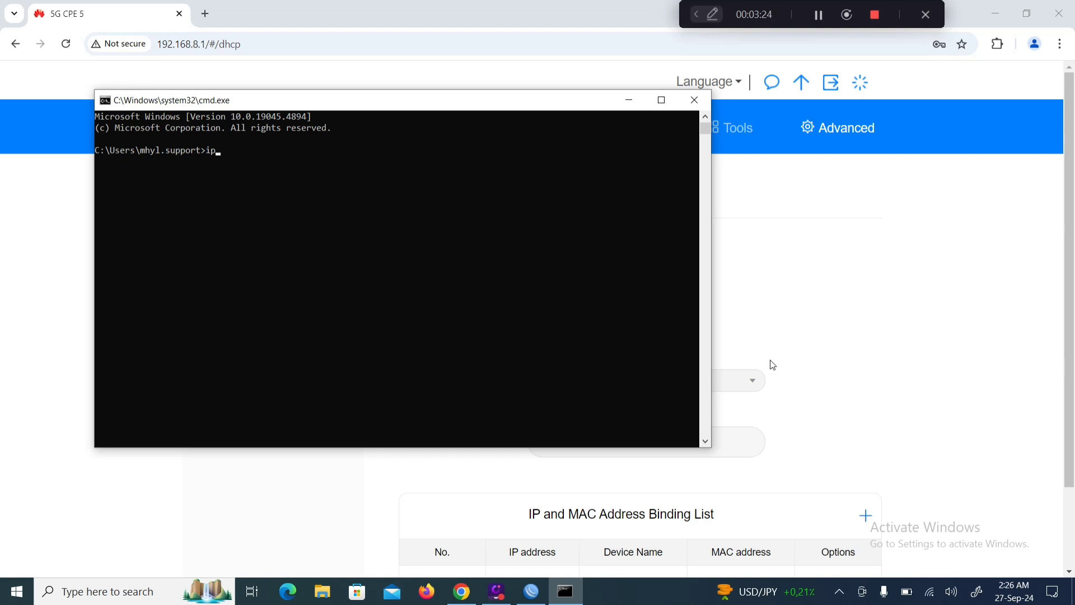
pyautogui.press('Return')
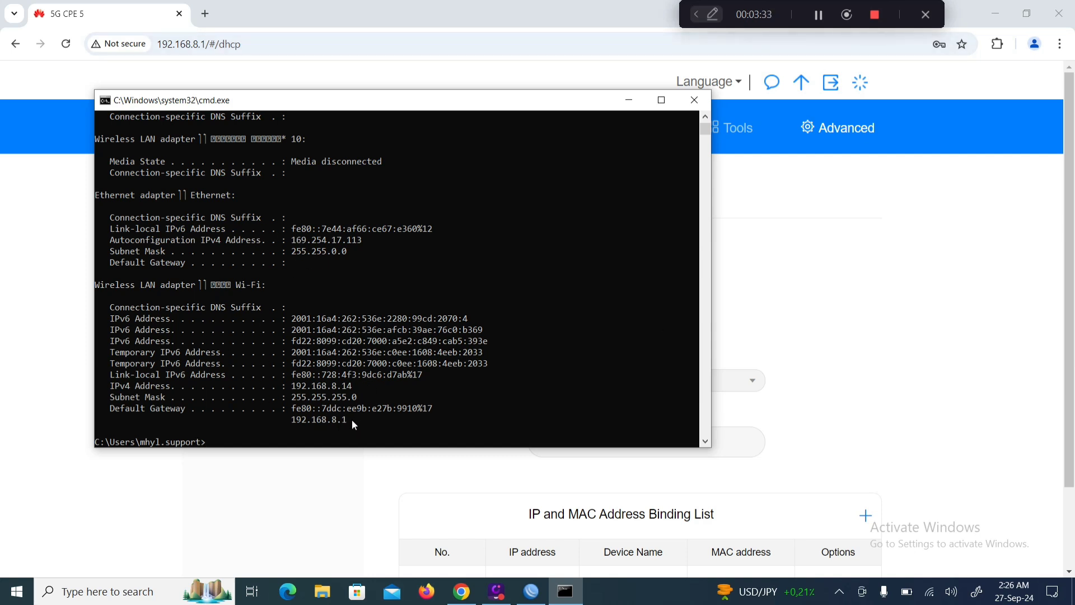
pyautogui.moveTo(352, 420); pyautogui.dragTo(329, 425)
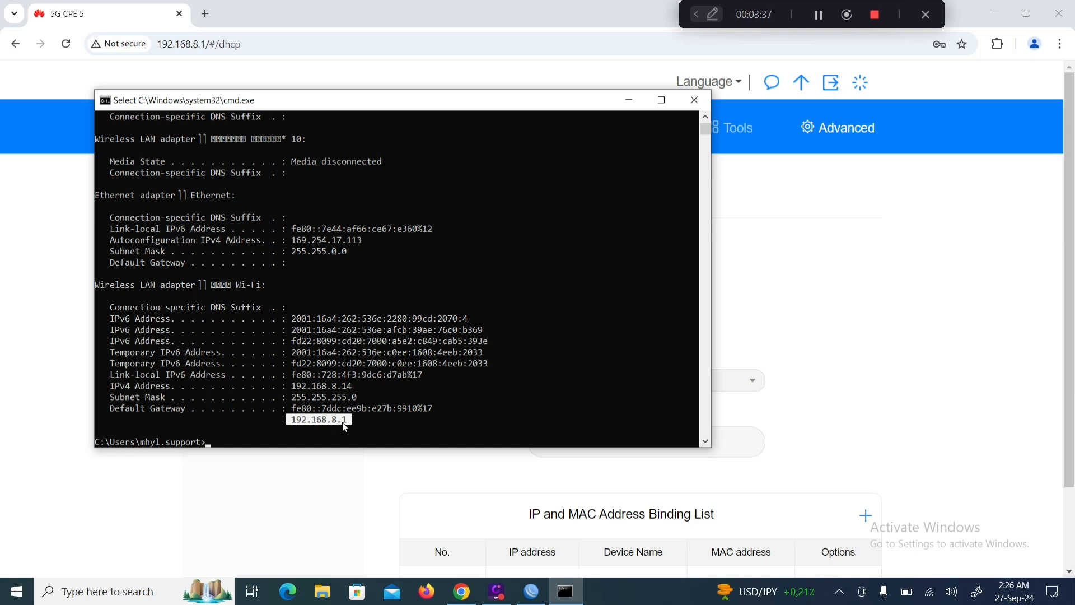
pyautogui.moveTo(356, 386); pyautogui.dragTo(300, 390)
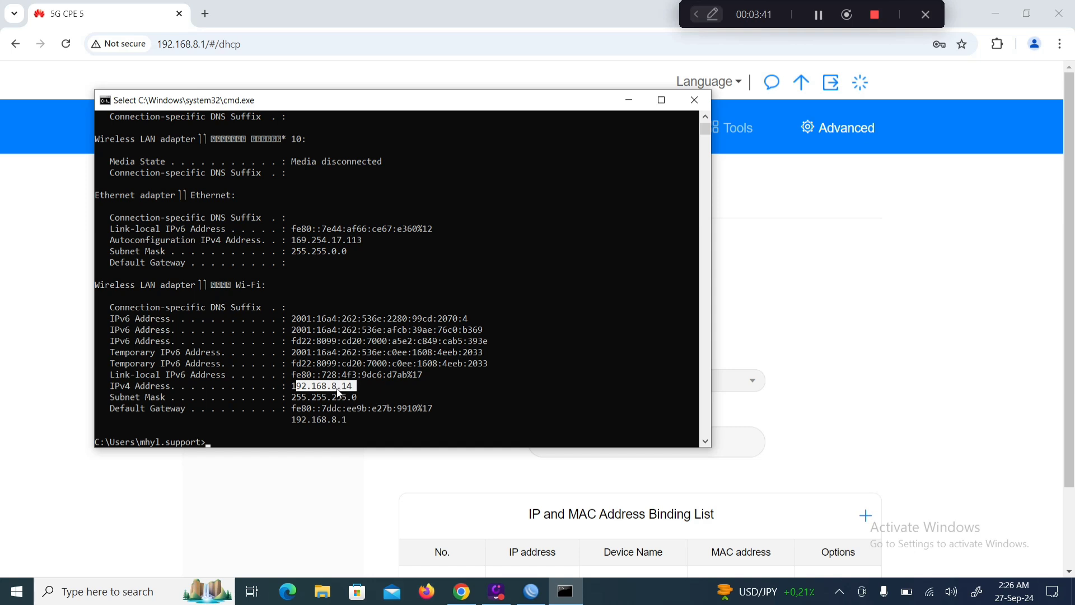
pyautogui.click(627, 104)
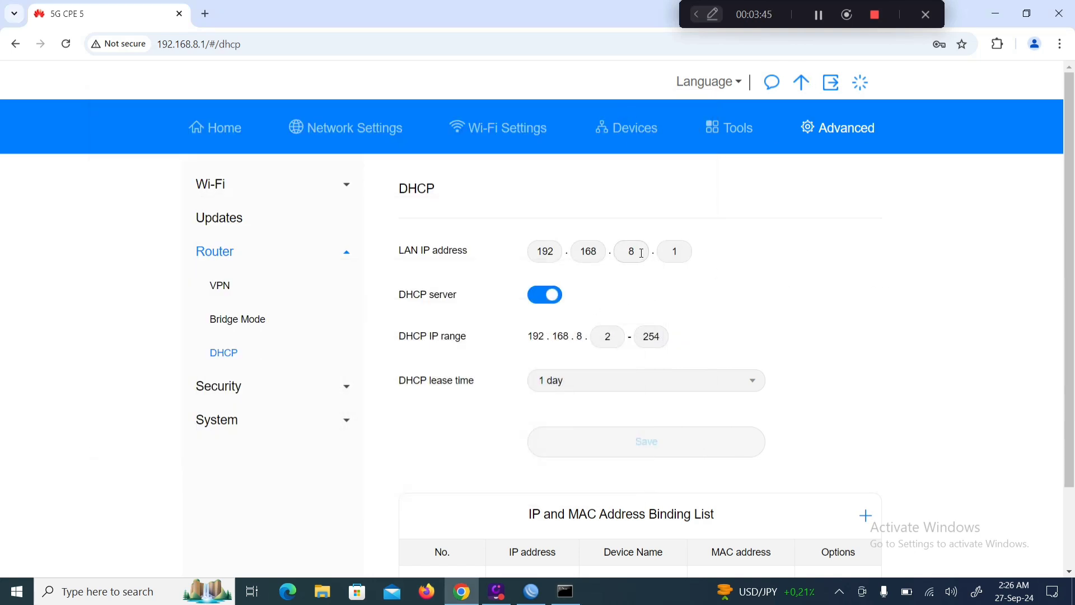
# Change the CPE's LAN IP third octet from 8 to 9 (192.168.9.1), then save and confirm.
pyautogui.doubleClick(631, 252)
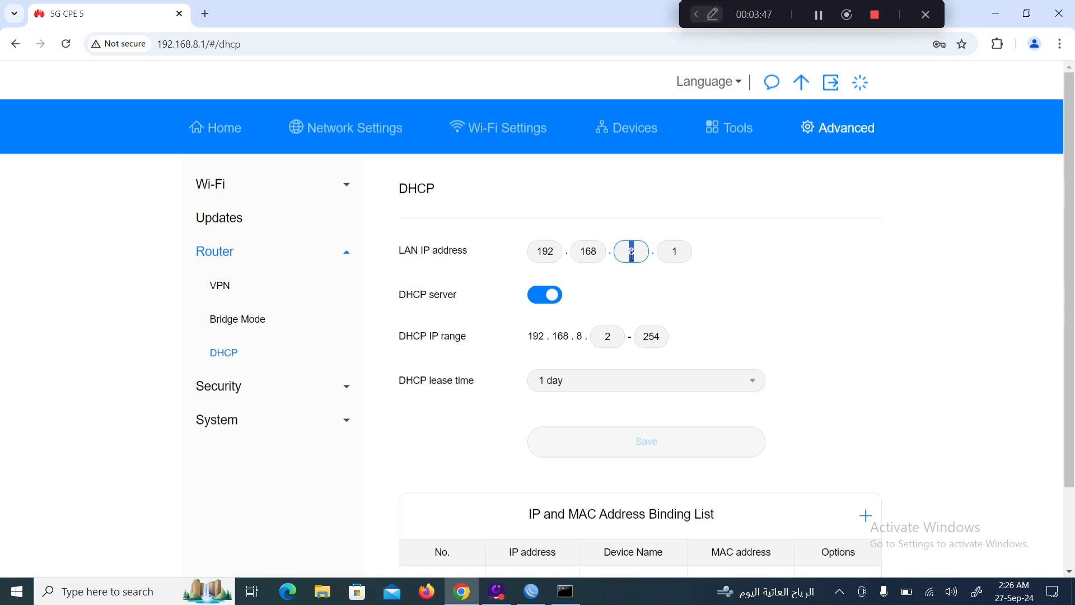
pyautogui.click(632, 254)
pyautogui.press('BackSpace')
pyautogui.click(641, 440)
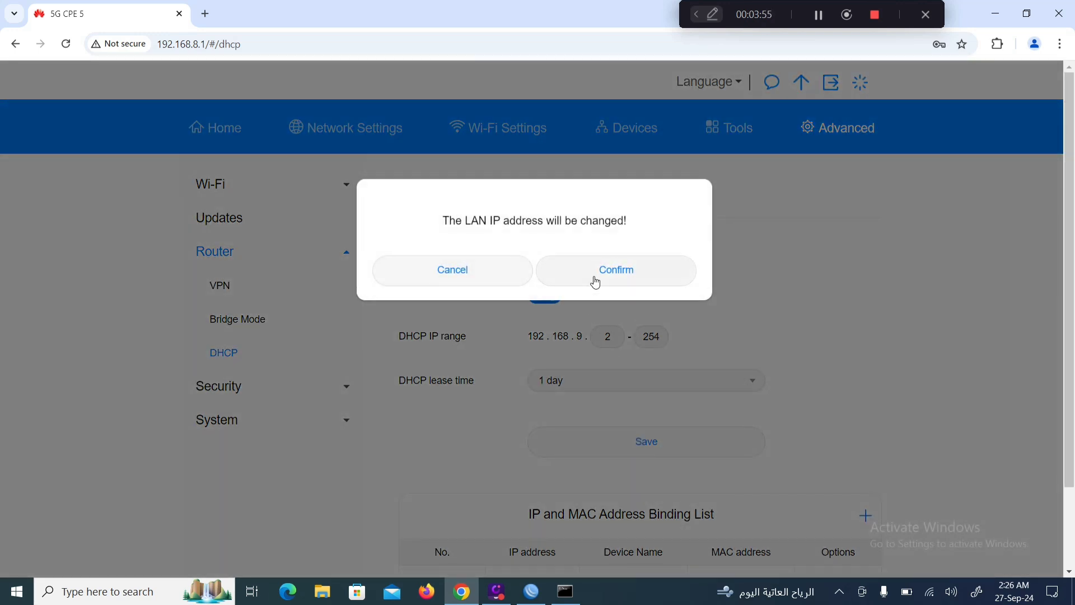
pyautogui.click(596, 280)
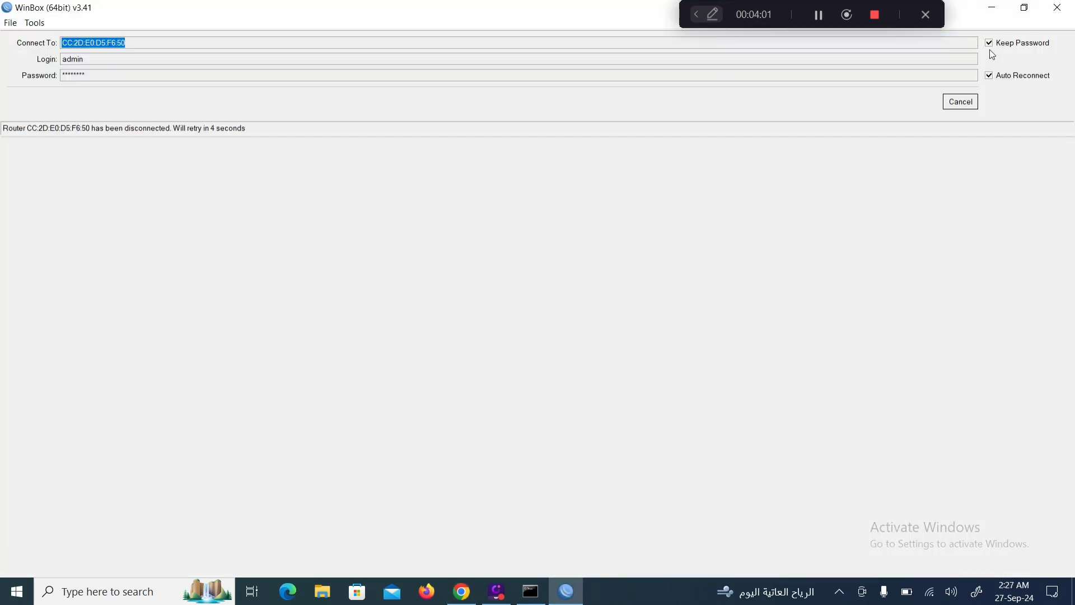
# Accept Chrome's password update, log in at 192.168.9.1, and close the browser.
pyautogui.click(992, 8)
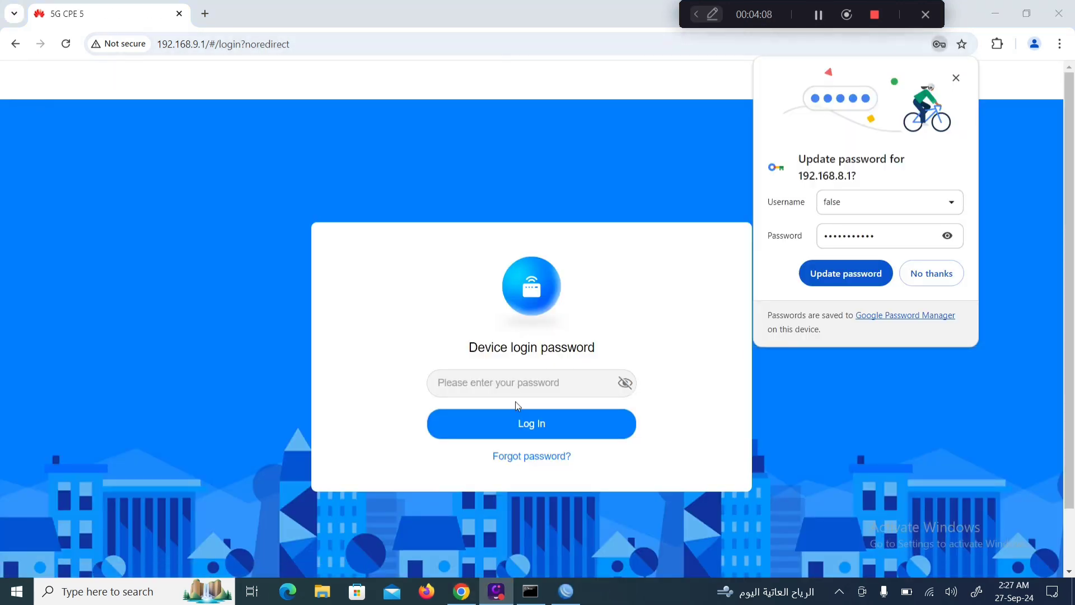
pyautogui.click(827, 274)
pyautogui.click(503, 424)
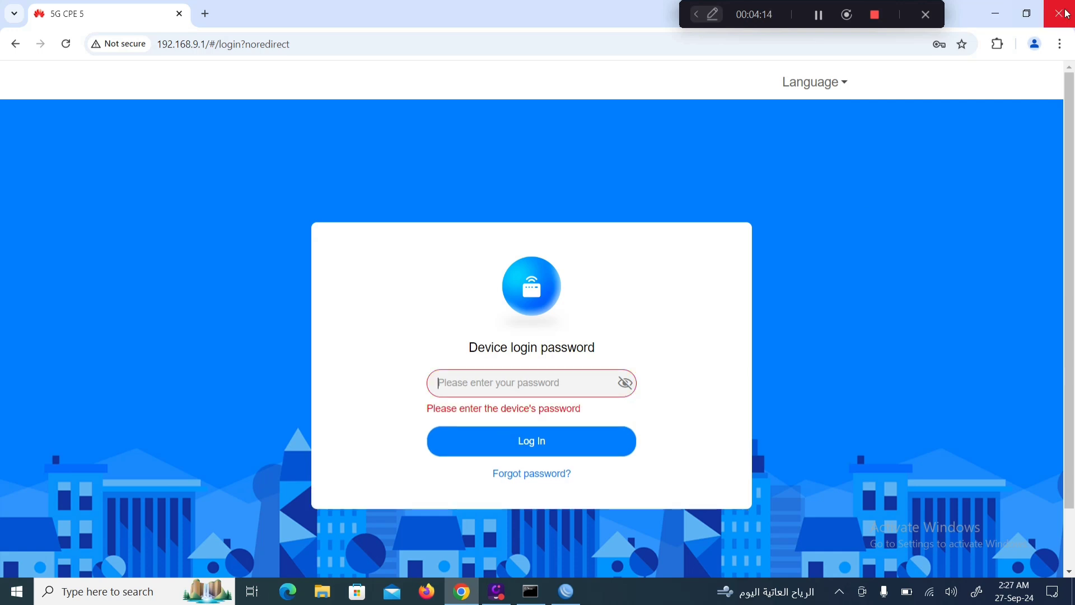
pyautogui.click(996, 14)
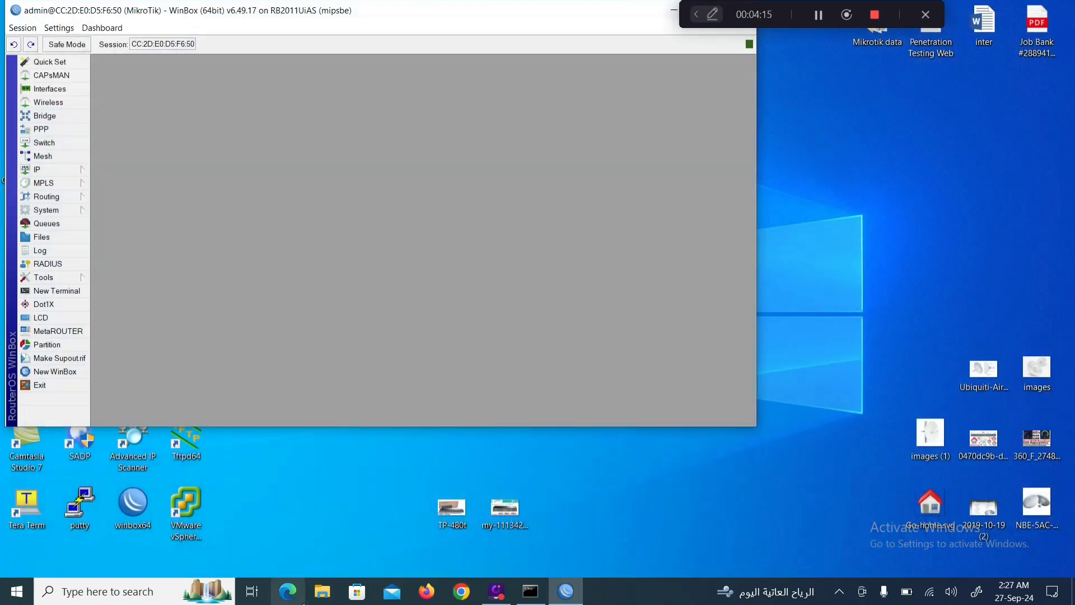
# Rerun ipconfig to confirm address 192.168.9.2 and gateway 192.168.9.1, then maximize WinBox.
pyautogui.click(530, 591)
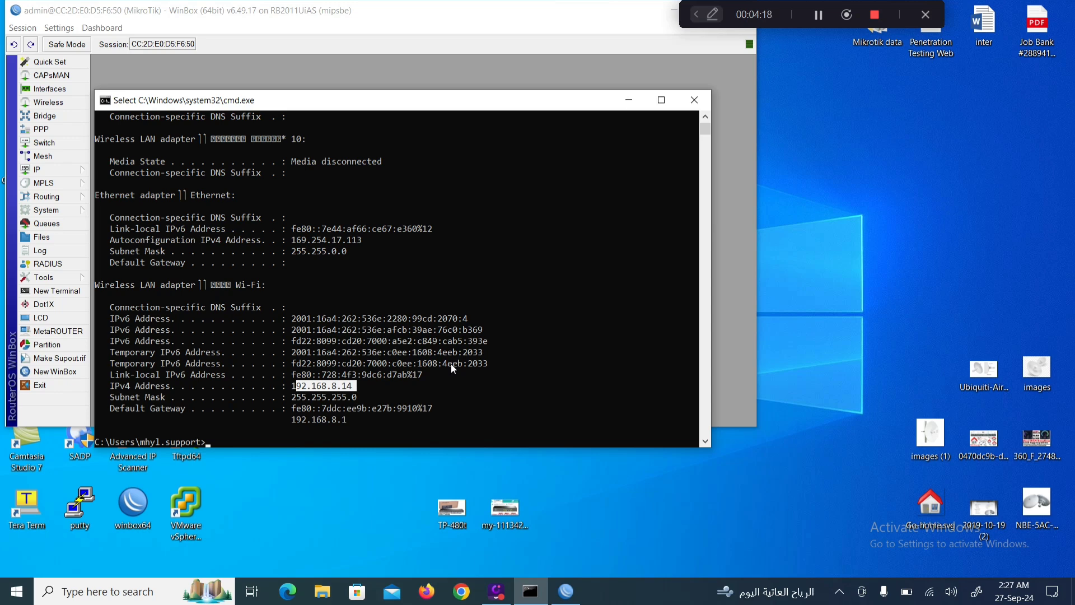
pyautogui.write('ipconfig')
pyautogui.press('Return')
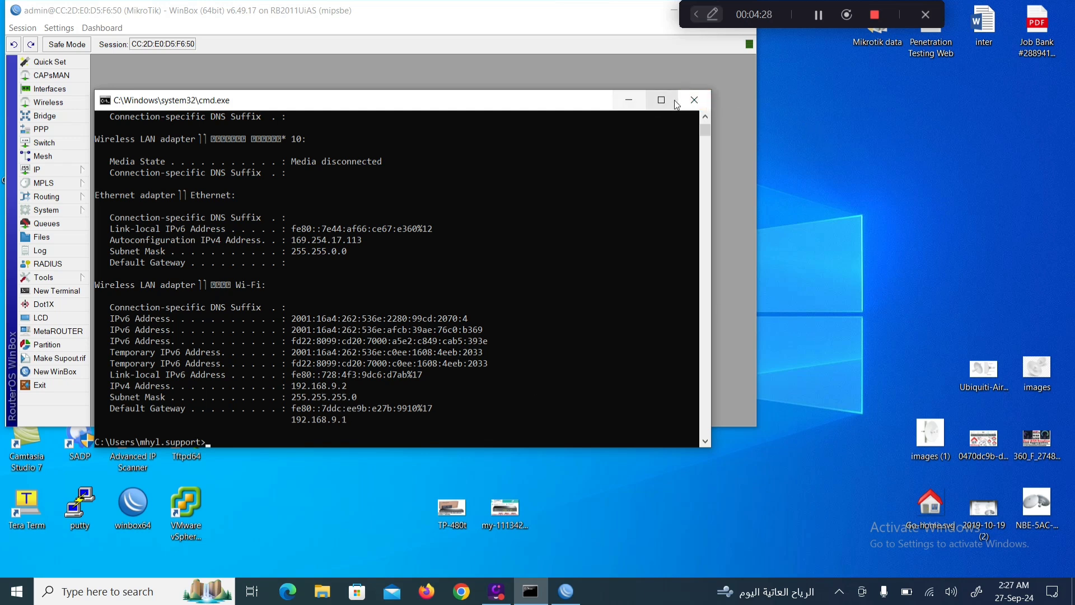
pyautogui.click(696, 102)
pyautogui.doubleClick(563, 19)
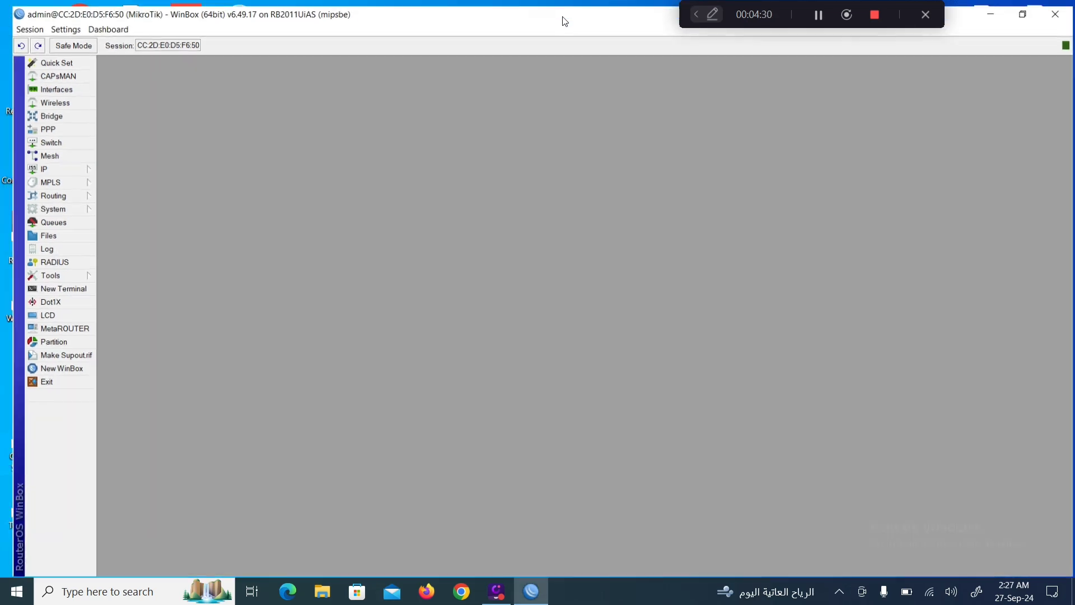
# Rename ether3 to 'Ether 3 WAN 2' in the Interfaces list.
pyautogui.click(41, 84)
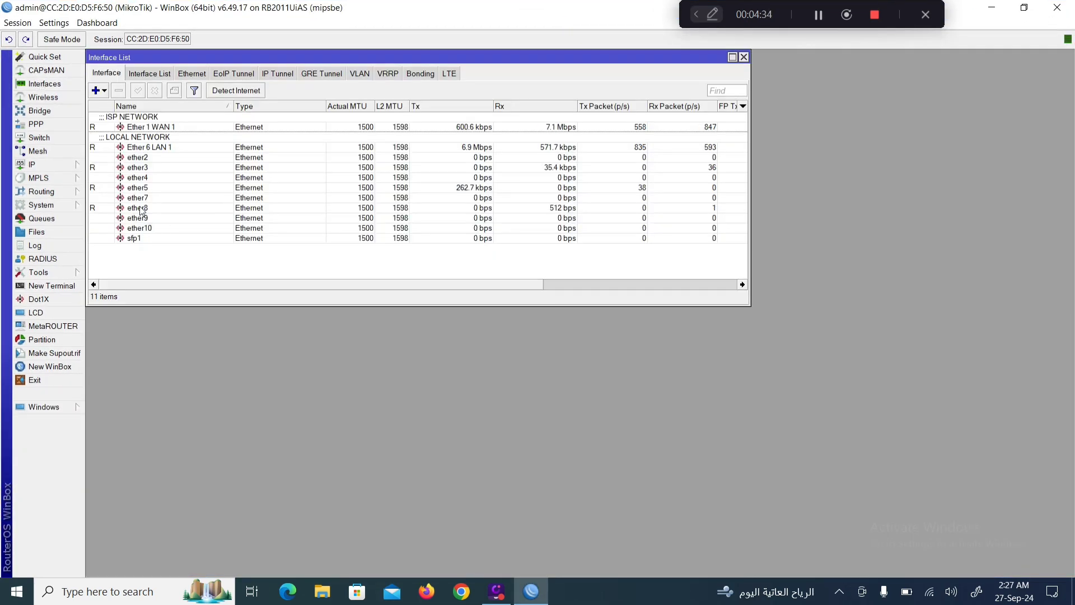
pyautogui.doubleClick(137, 168)
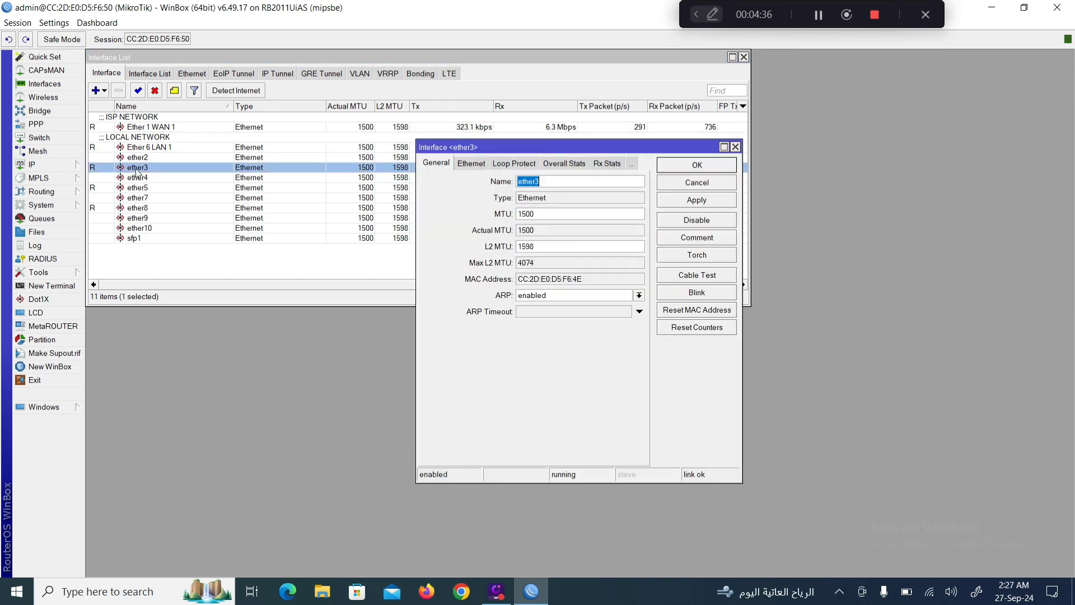
pyautogui.click(553, 182)
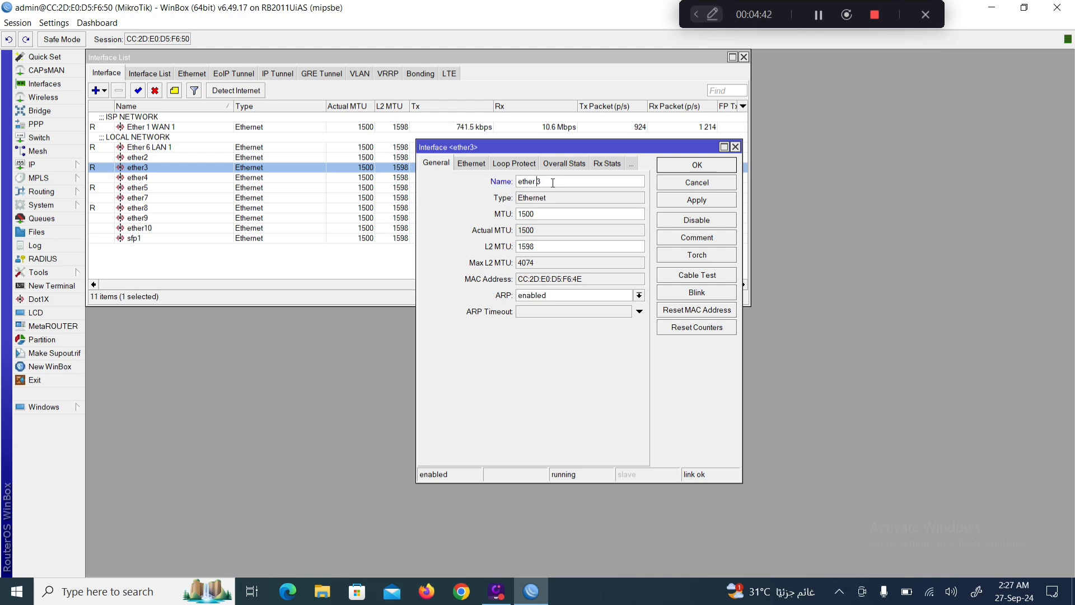
pyautogui.press('Left')
pyautogui.press('Left')
pyautogui.press('Left')
pyautogui.press('Left')
pyautogui.press('BackSpace')
pyautogui.write('E')
pyautogui.press('Right')
pyautogui.press('BackSpace')
pyautogui.write('WAN')
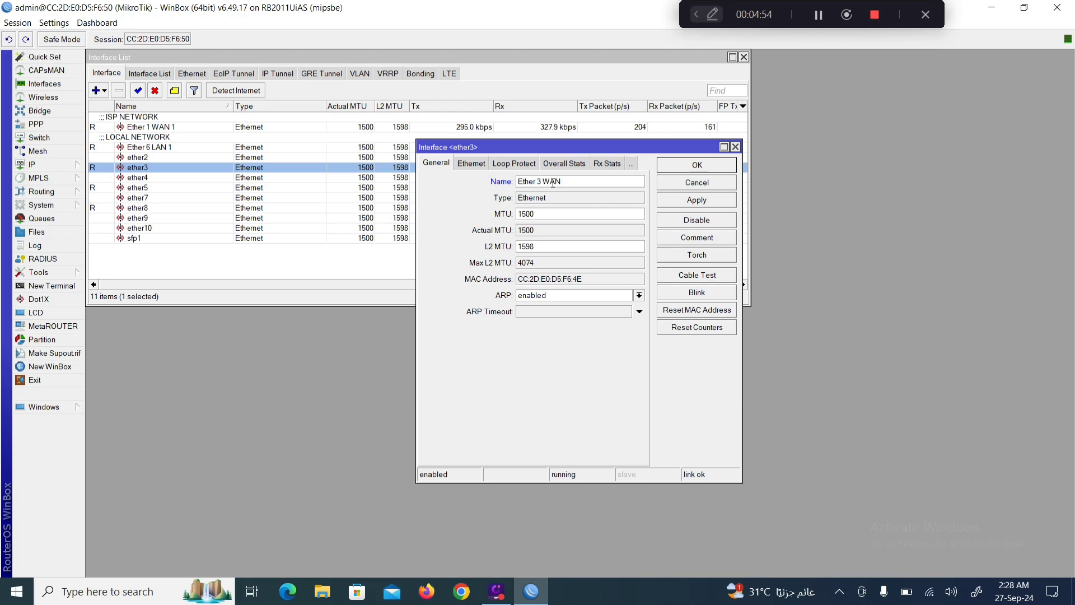
pyautogui.write(' 2')
# Add the comment 'ISP NETWORK 2 PORT 3' to the interface and save it.
pyautogui.click(695, 242)
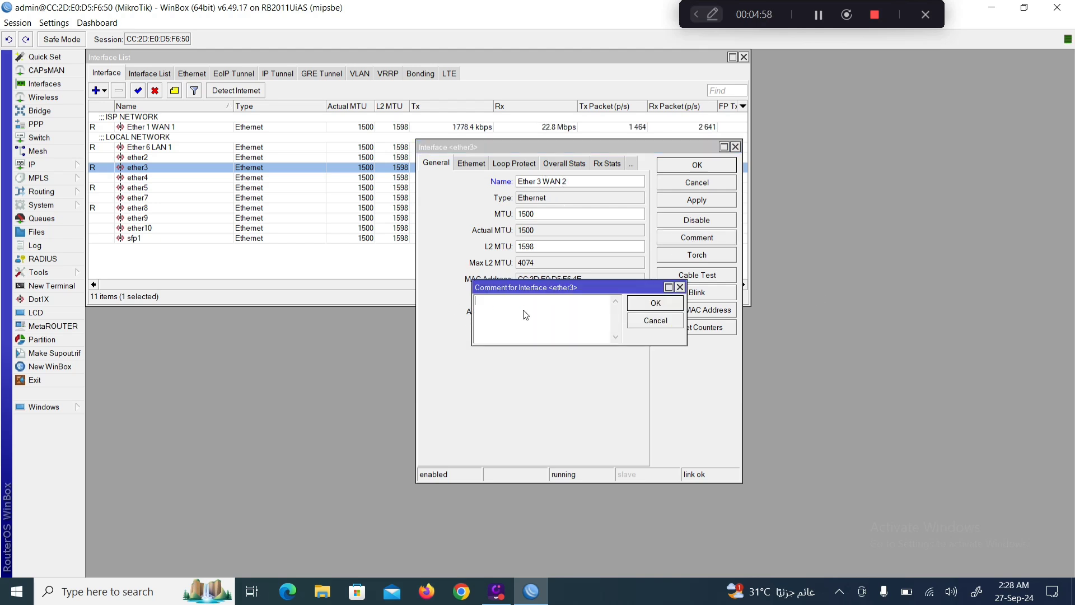
pyautogui.write('ISP NETW')
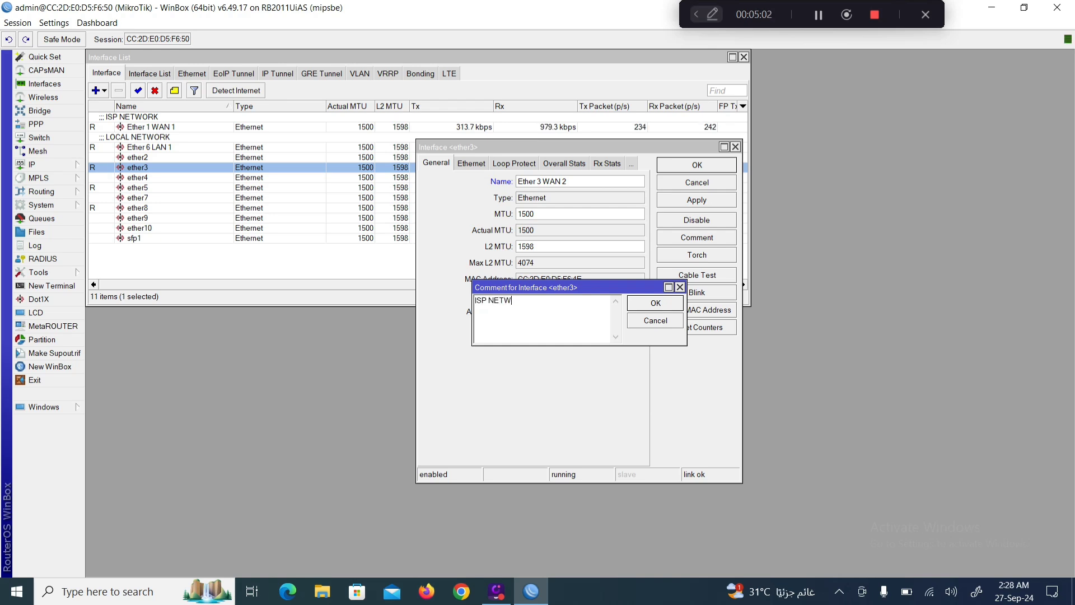
pyautogui.write('ORK 2 PORT 3')
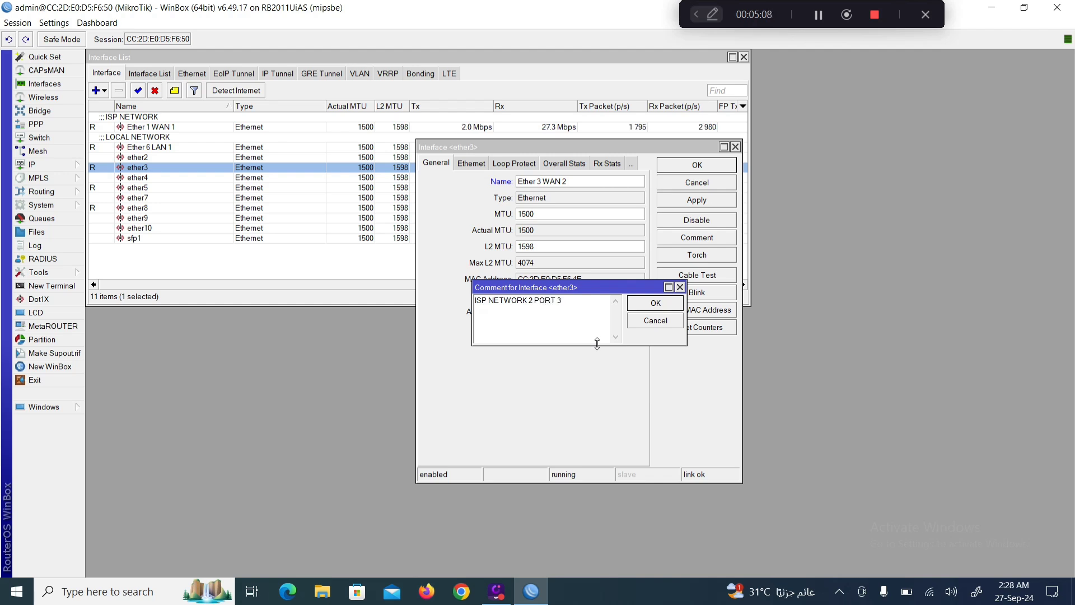
pyautogui.click(647, 306)
pyautogui.click(694, 168)
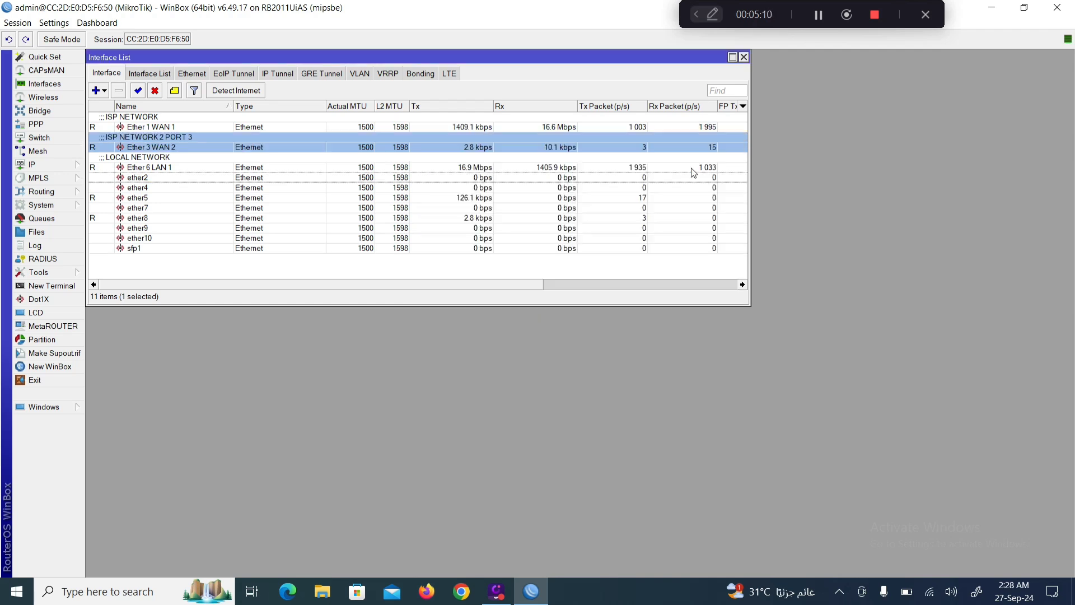
# Rename ether8 to 'Ether 8 LAN 2'.
pyautogui.doubleClick(138, 219)
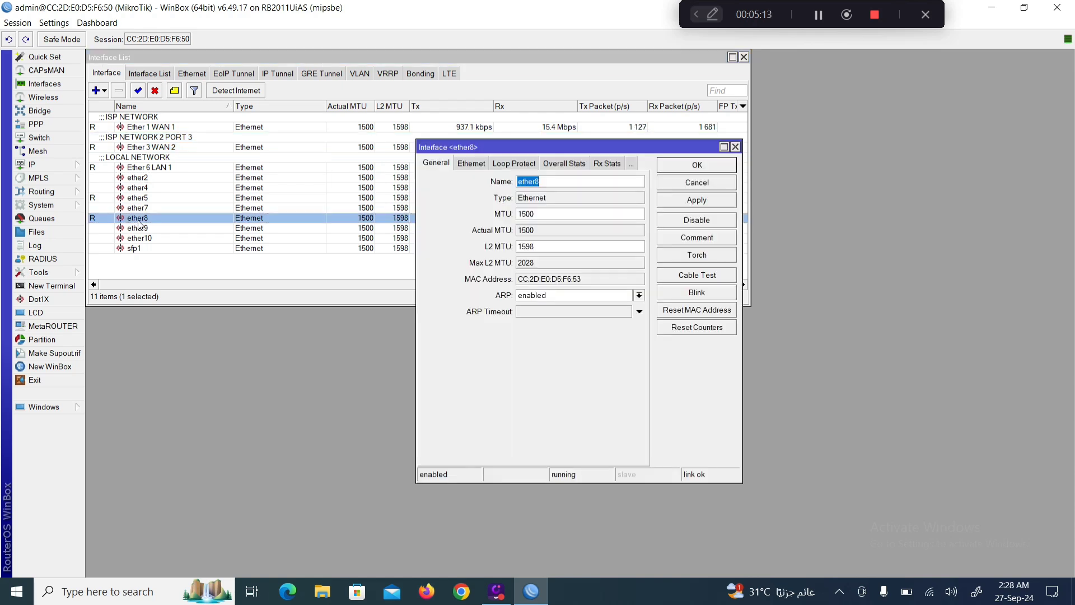
pyautogui.click(546, 182)
pyautogui.write('LAN 2')
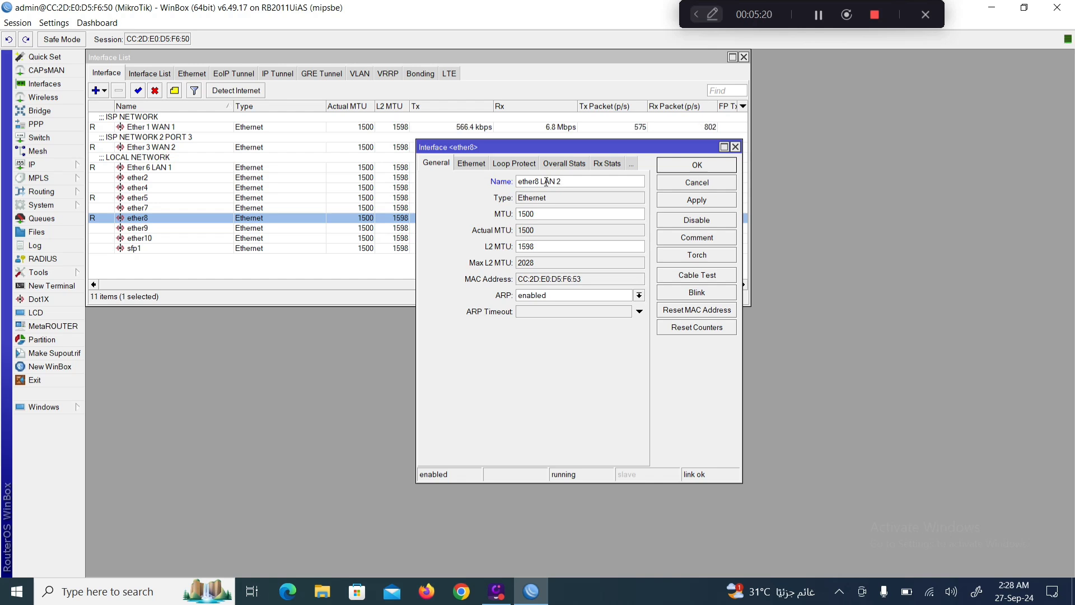
pyautogui.click(536, 181)
pyautogui.press('BackSpace')
pyautogui.write('E')
# Comment ether8 'LOACAL NETWORK 2 PORT 8' and save the interface.
pyautogui.click(692, 243)
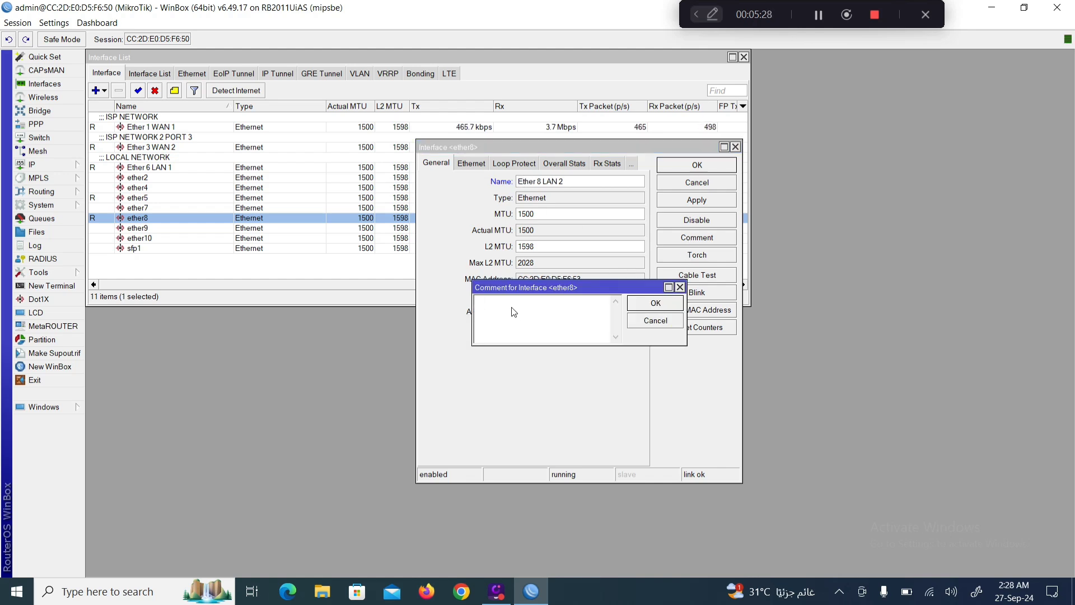
pyautogui.write('LOACAL NETWORK 2 PORT 8')
pyautogui.click(663, 304)
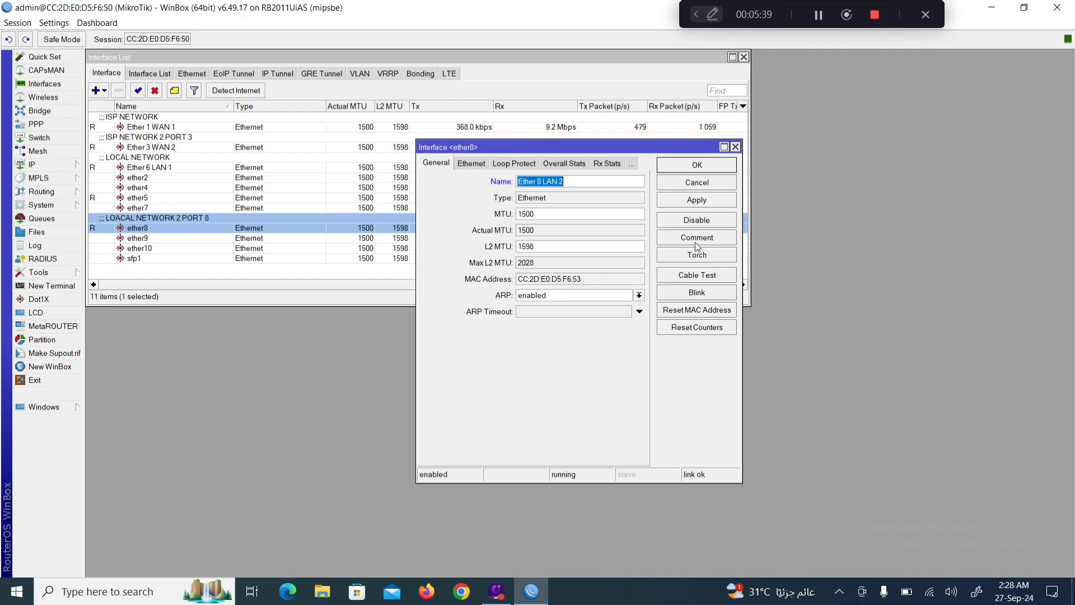
pyautogui.click(696, 200)
pyautogui.click(697, 165)
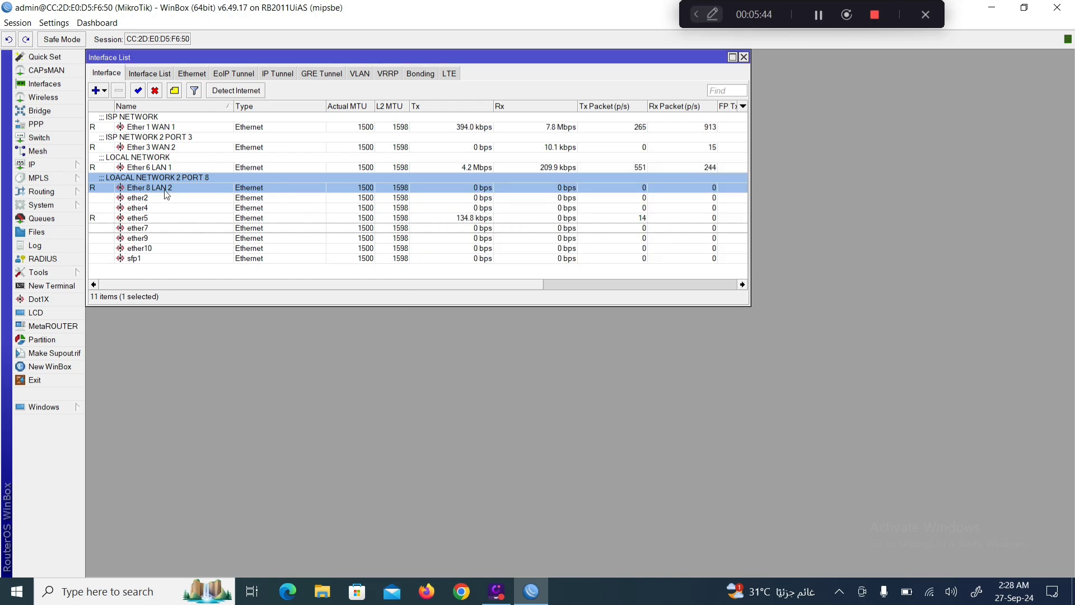
# Open IP > Addresses and place the Address List beside the Interface List.
pyautogui.moveTo(211, 304); pyautogui.dragTo(211, 273)
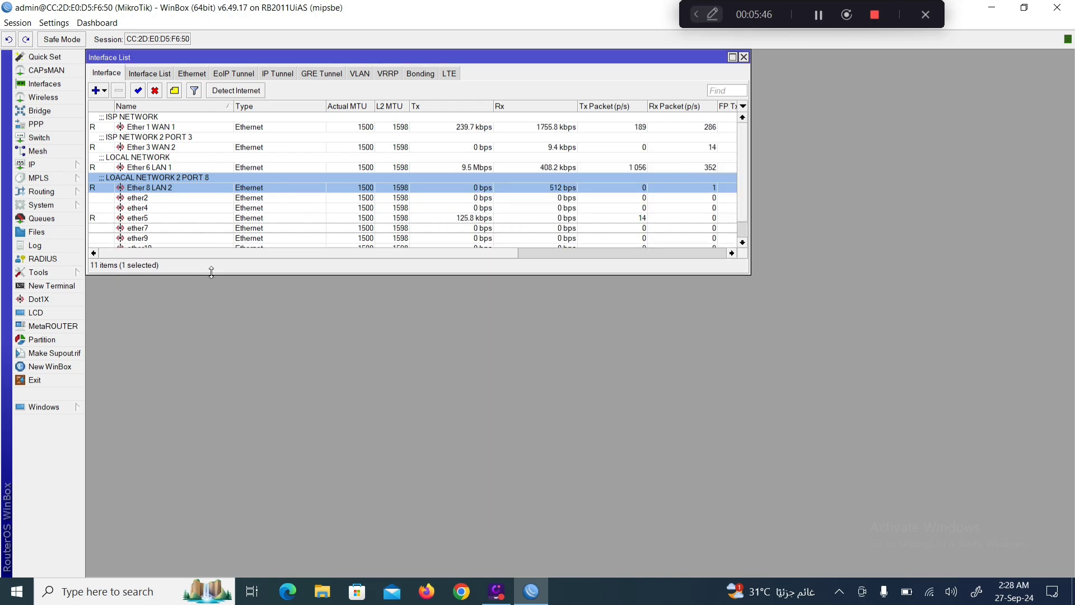
pyautogui.click(35, 167)
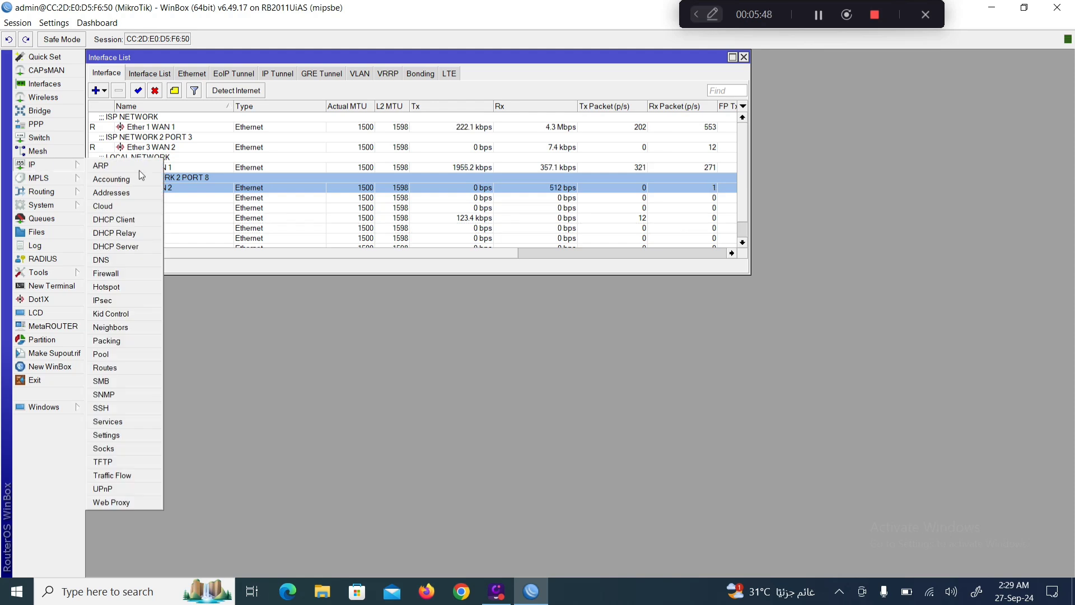
pyautogui.click(112, 193)
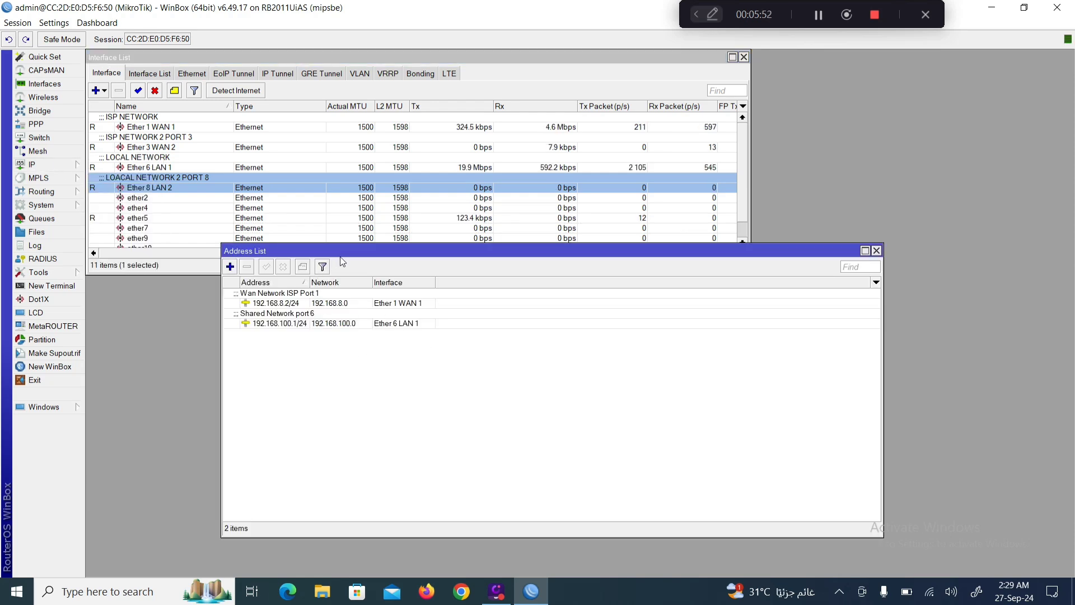
pyautogui.moveTo(342, 251); pyautogui.dragTo(361, 194)
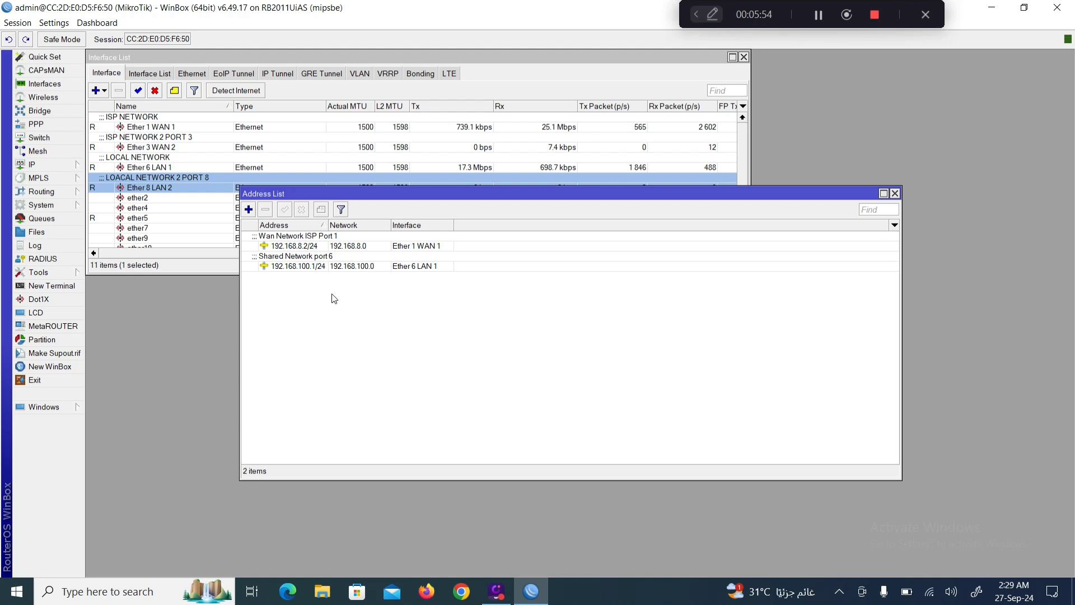
# Add 192.168.9.7/24 on Ether 3 WAN 2 with the comment 'ips 2 network'.
pyautogui.click(249, 211)
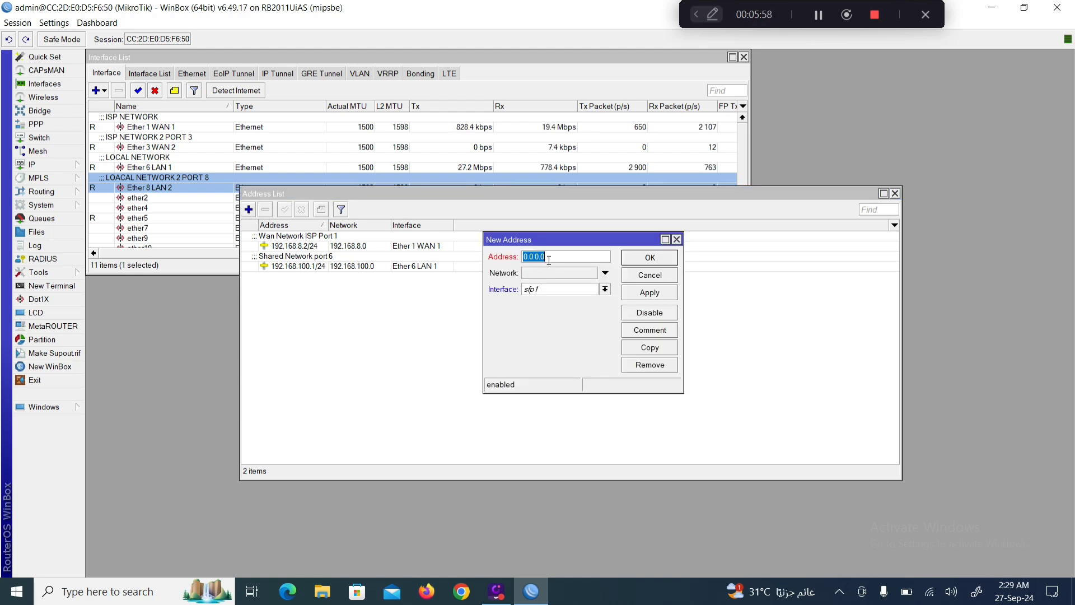
pyautogui.write('192.1')
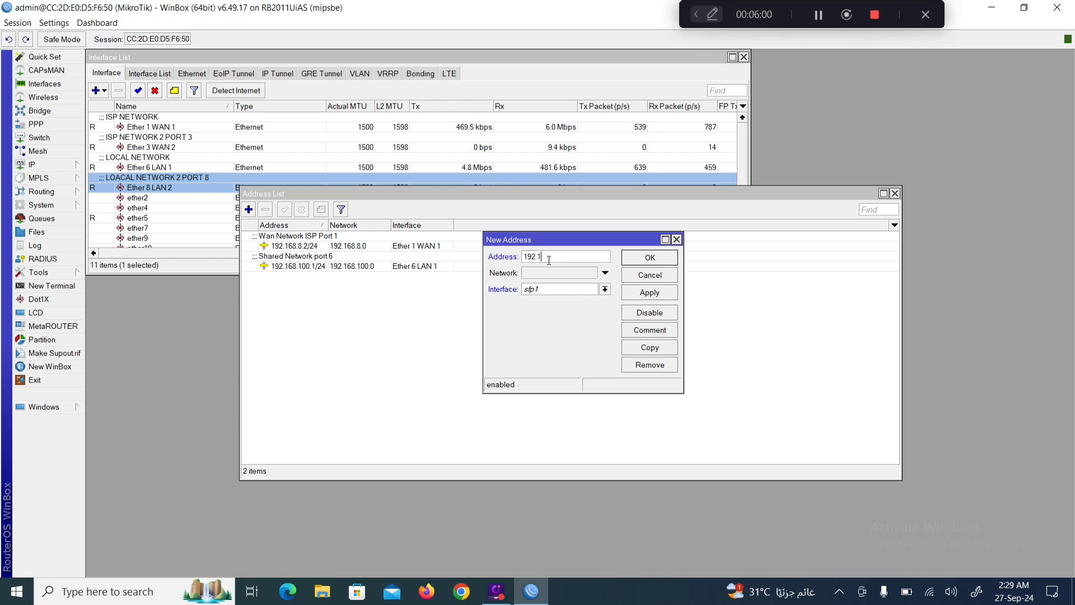
pyautogui.write('68.9.7')
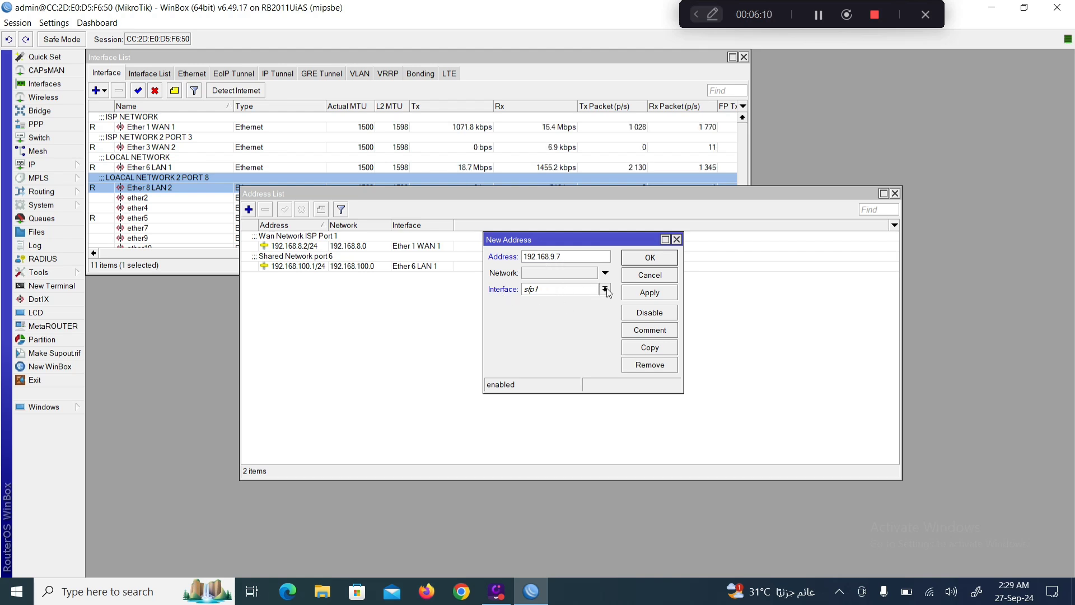
pyautogui.write('/24')
pyautogui.click(605, 289)
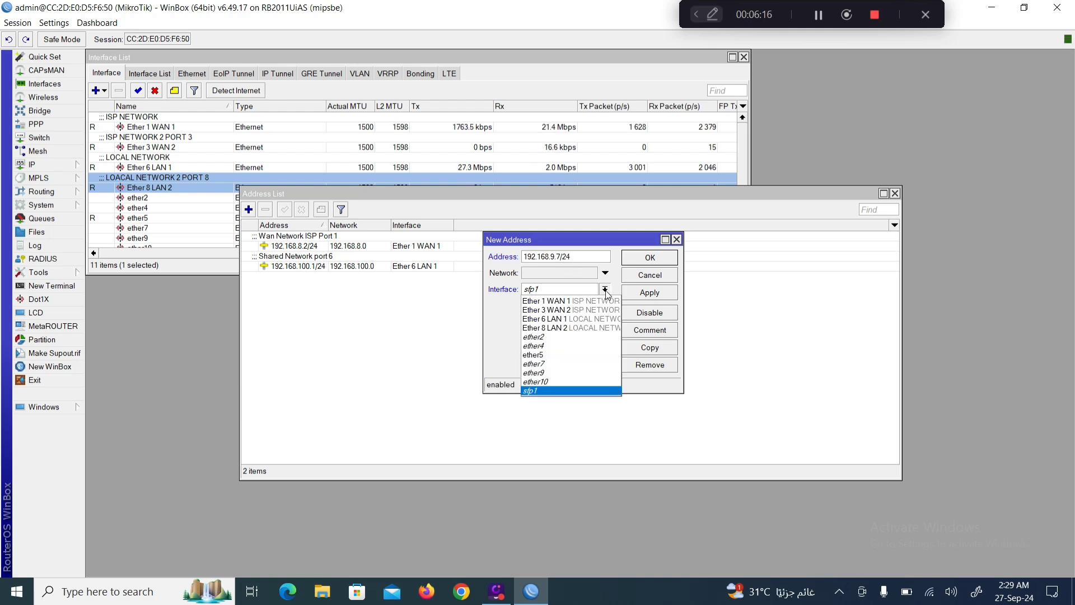
pyautogui.click(573, 311)
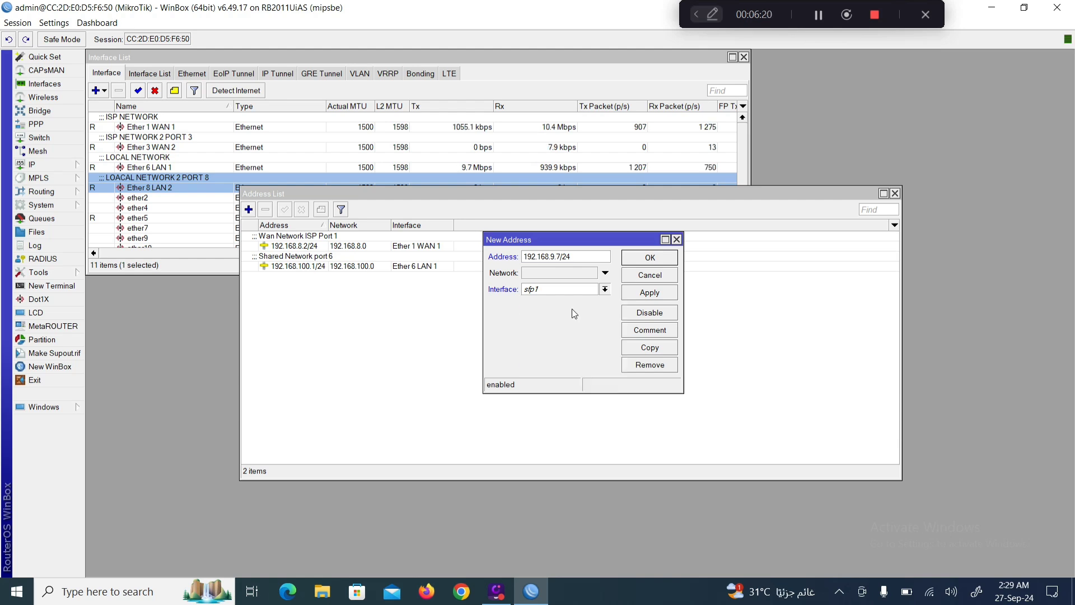
pyautogui.click(651, 329)
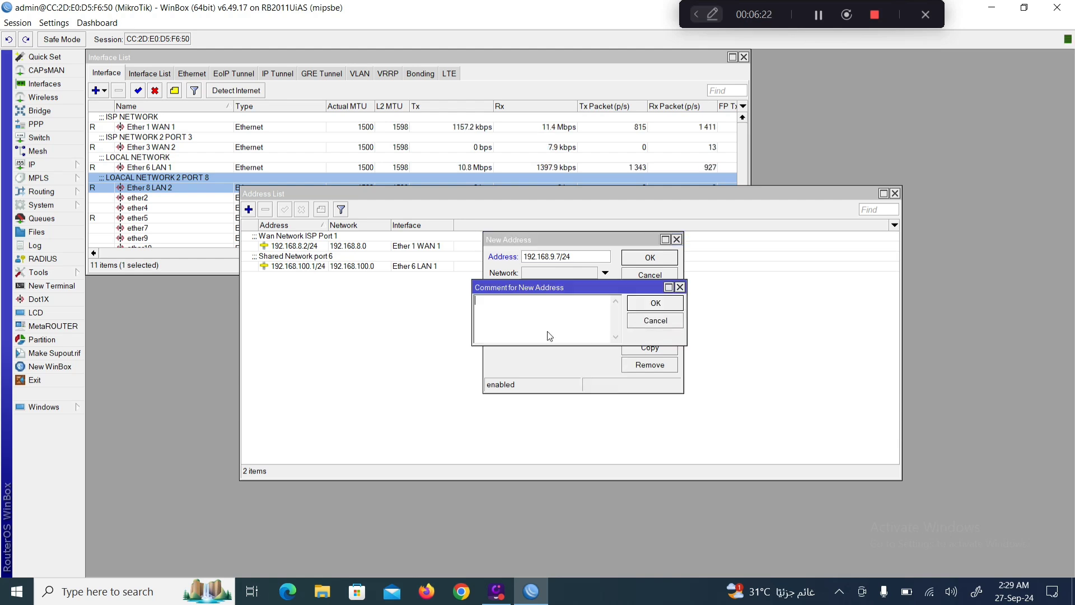
pyautogui.write('ips 2 network')
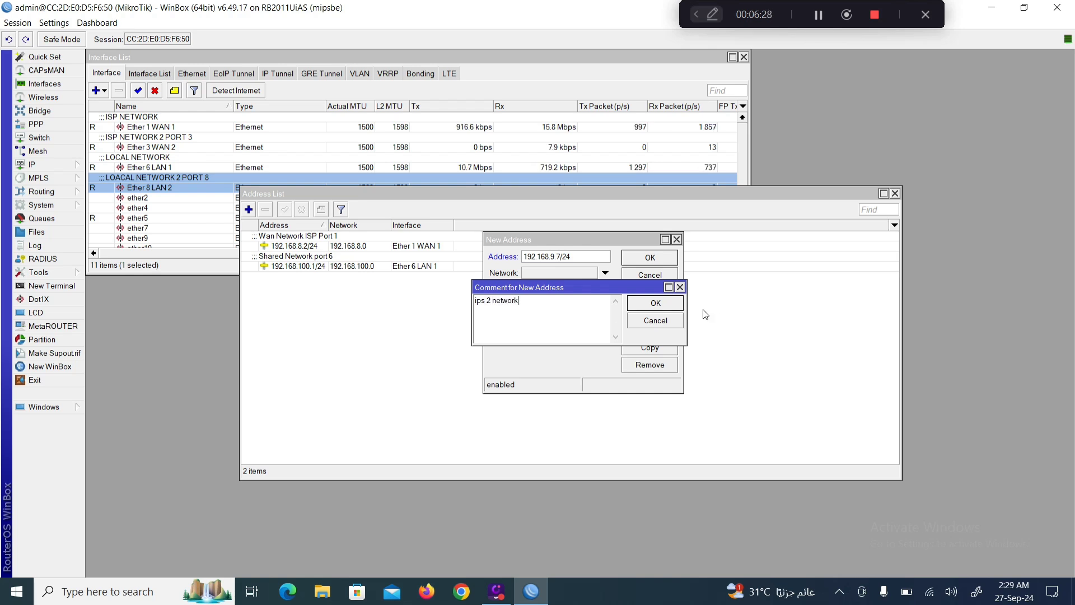
pyautogui.click(641, 303)
pyautogui.click(642, 292)
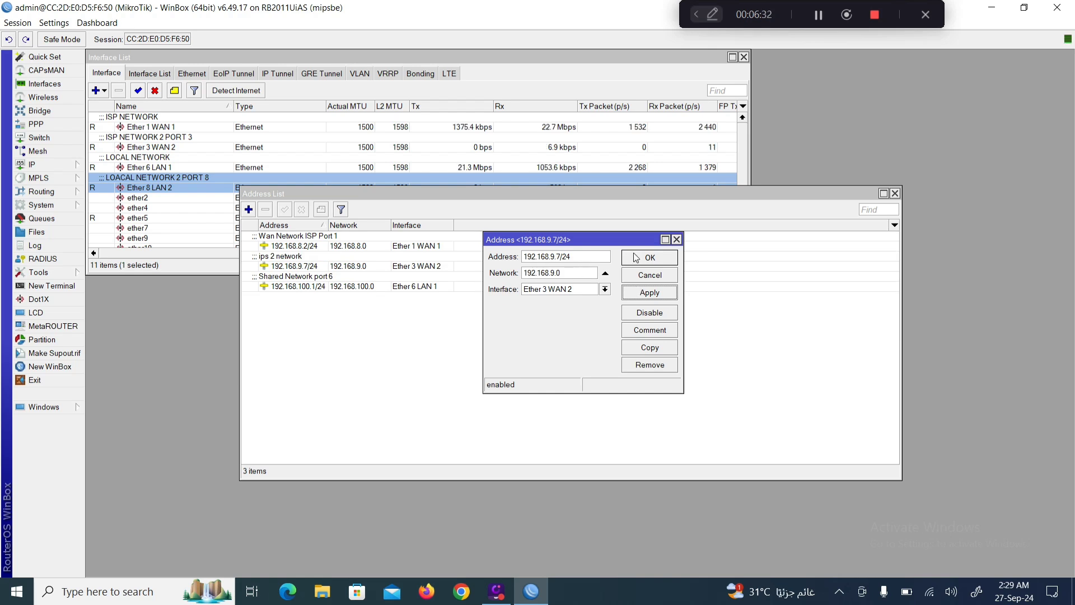
pyautogui.click(660, 259)
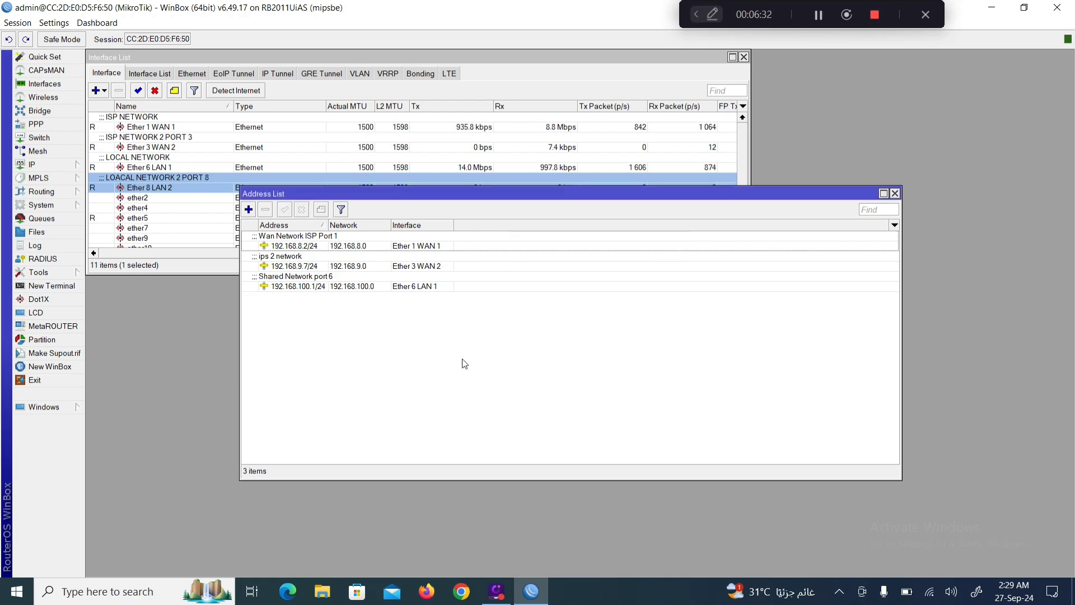
pyautogui.click(249, 210)
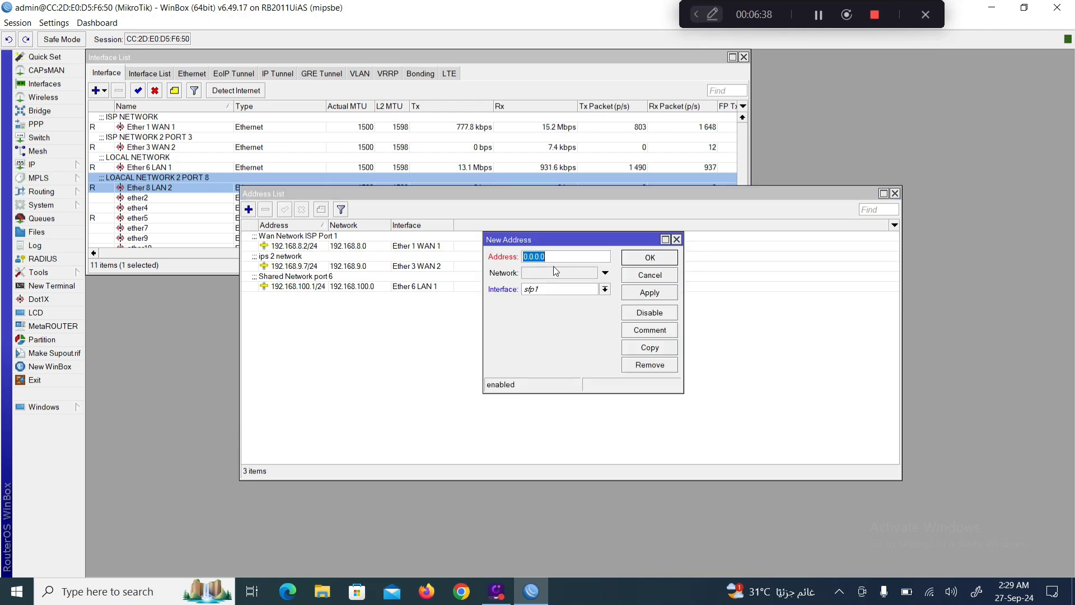
# Add 192.168.200.1/24 on Ether 8 LAN 2 commented 'NETWORK 200', then resize the Address List.
pyautogui.write('192.168.200')
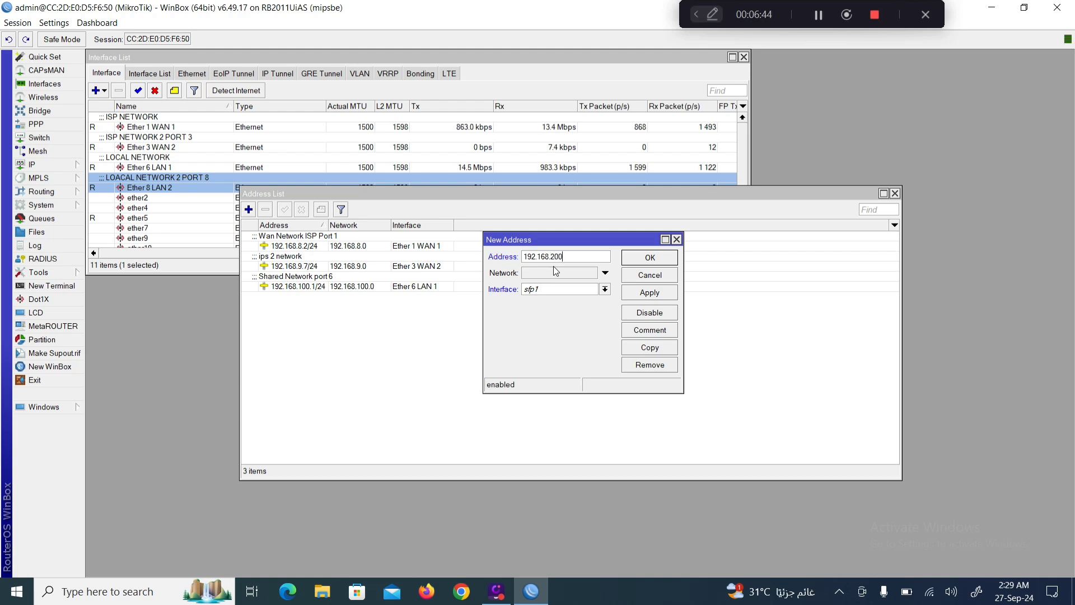
pyautogui.write('.1/24')
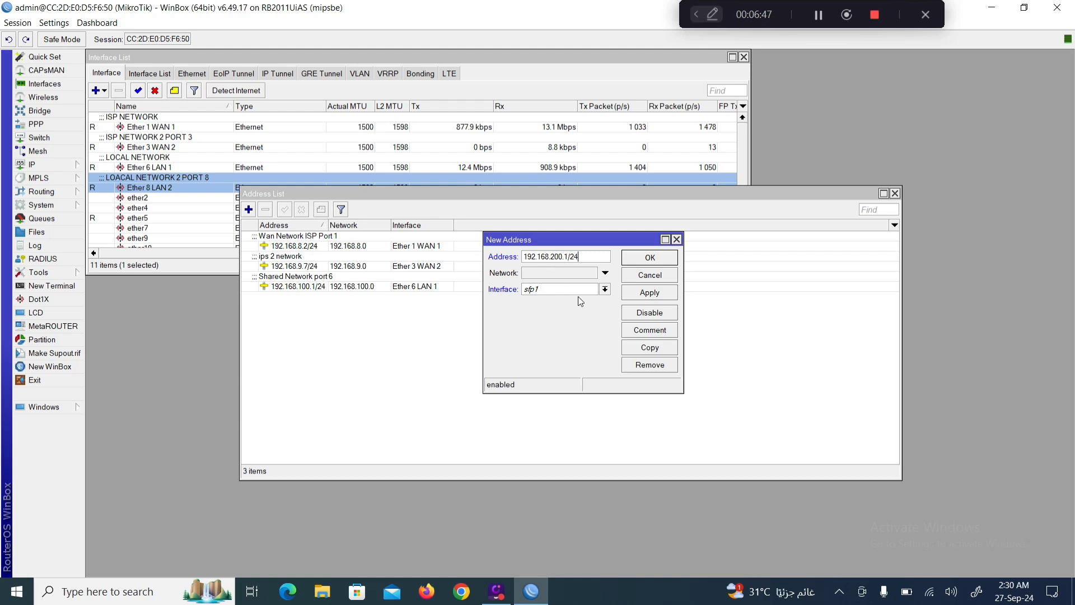
pyautogui.click(605, 290)
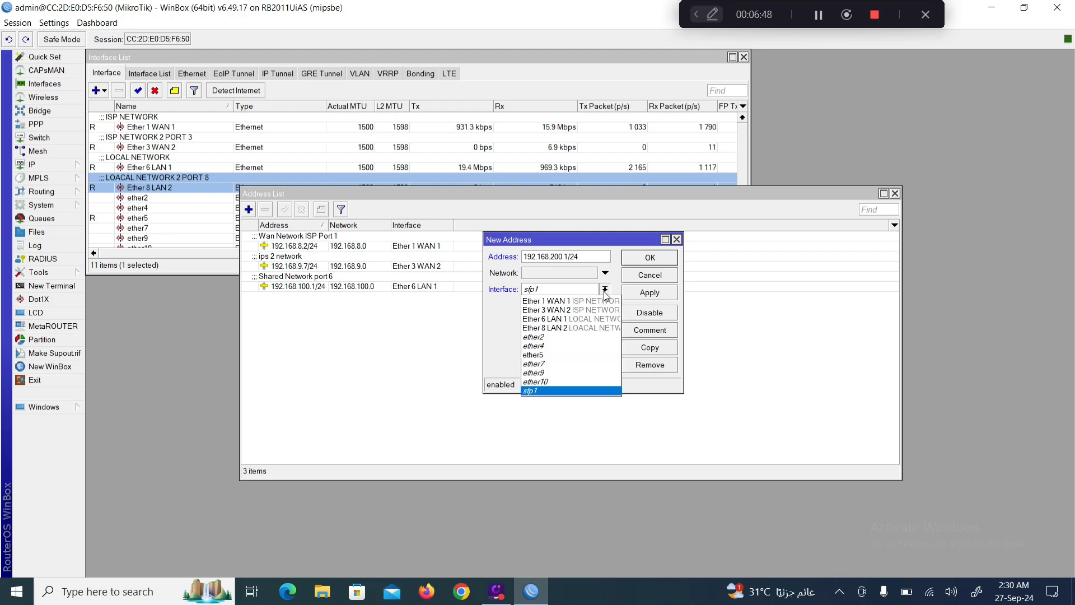
pyautogui.click(557, 331)
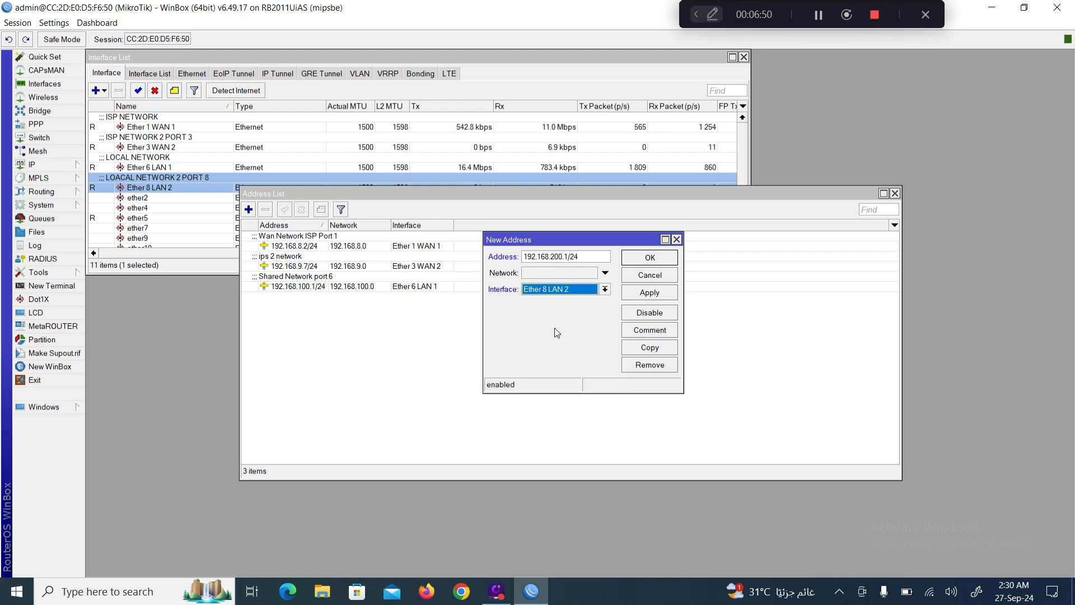
pyautogui.click(649, 330)
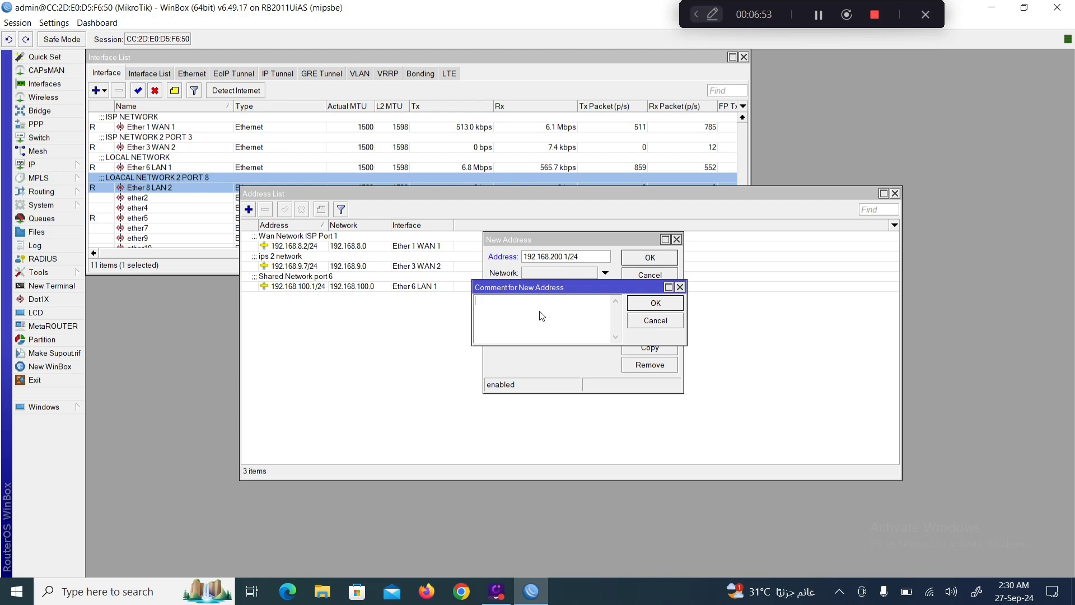
pyautogui.write('net')
pyautogui.write('NETWORK')
pyautogui.write(' 200')
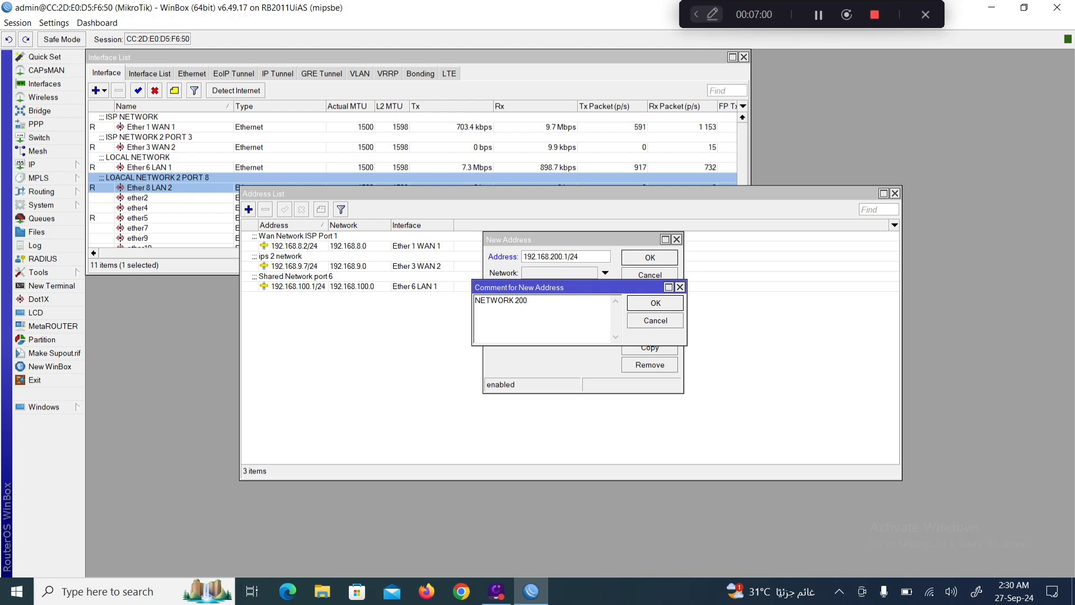
pyautogui.click(653, 305)
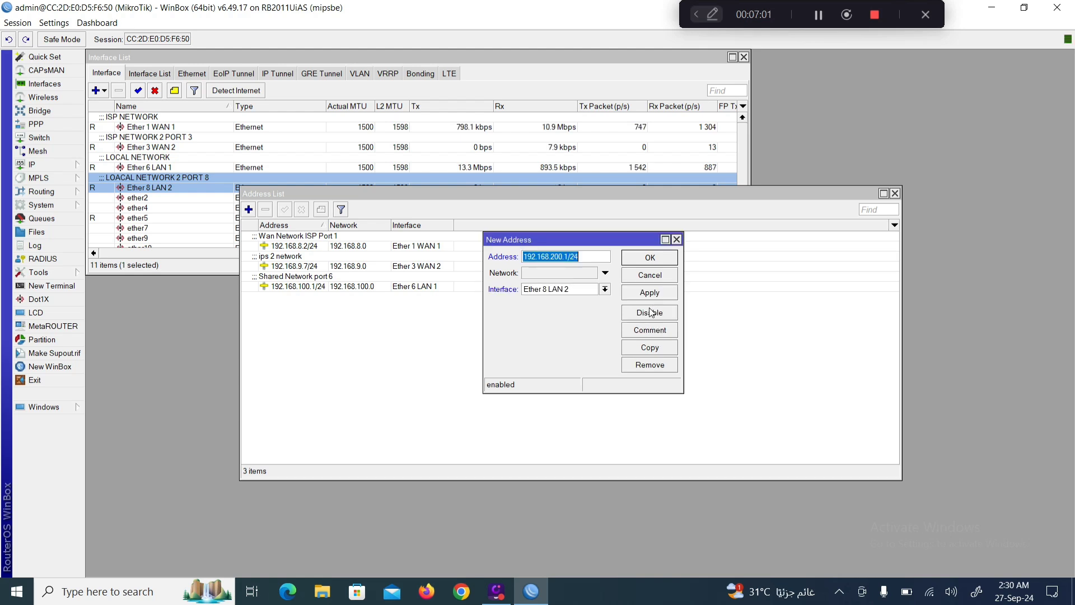
pyautogui.click(648, 289)
pyautogui.click(648, 259)
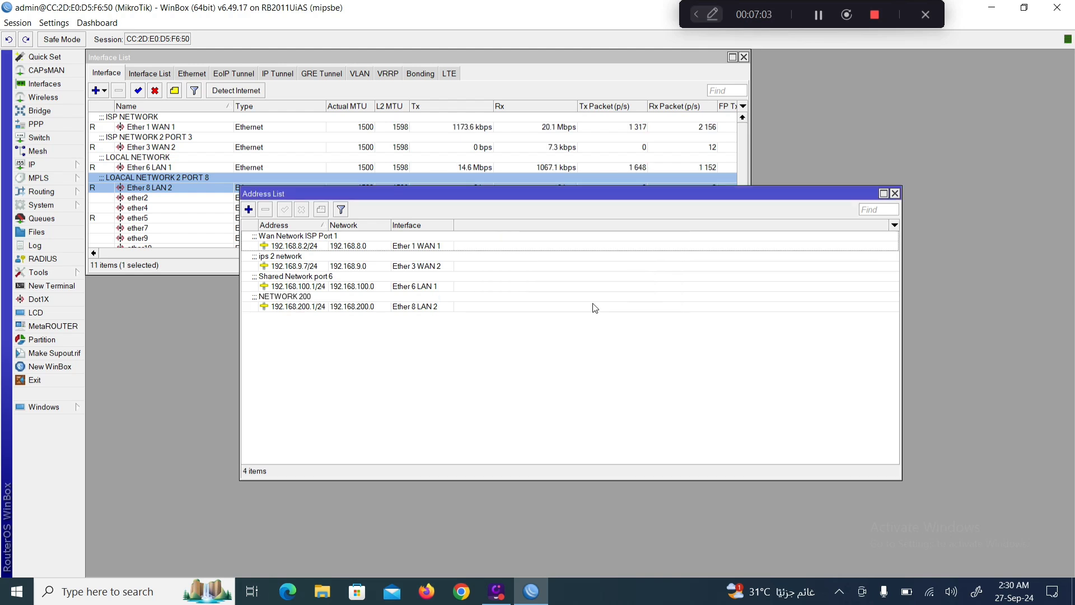
pyautogui.moveTo(532, 477); pyautogui.dragTo(547, 330)
pyautogui.moveTo(580, 199); pyautogui.dragTo(403, 250)
pyautogui.click(49, 165)
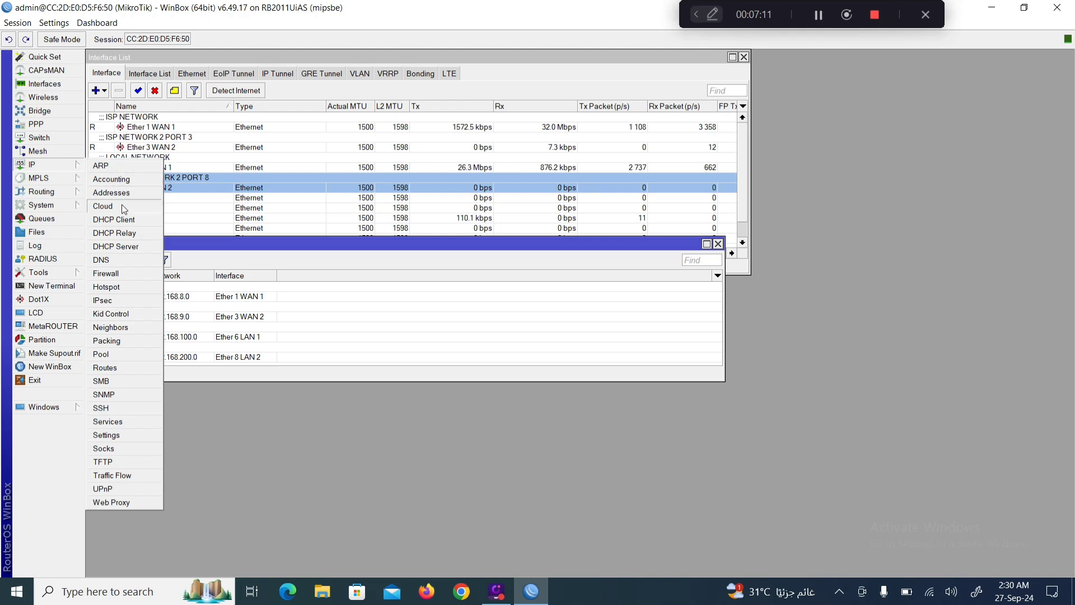
pyautogui.click(115, 260)
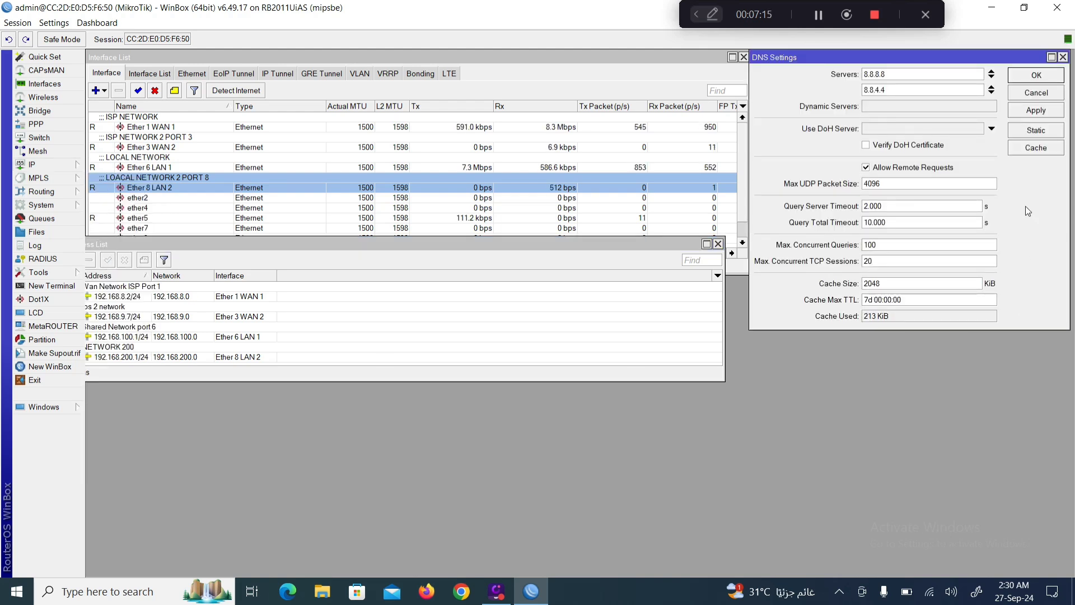
pyautogui.moveTo(968, 58); pyautogui.dragTo(599, 114)
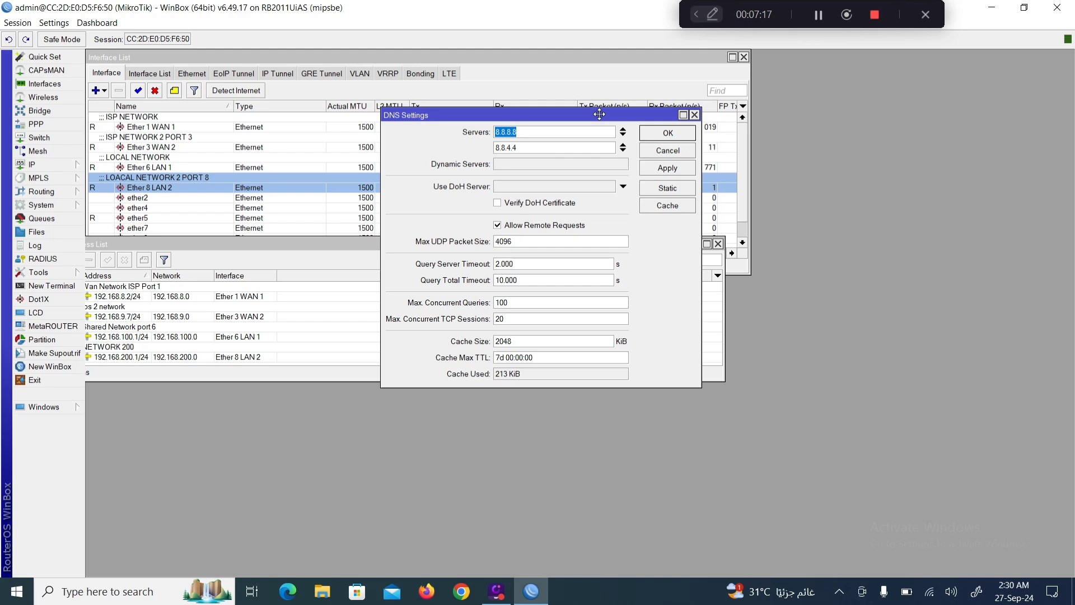
pyautogui.moveTo(549, 386); pyautogui.dragTo(547, 421)
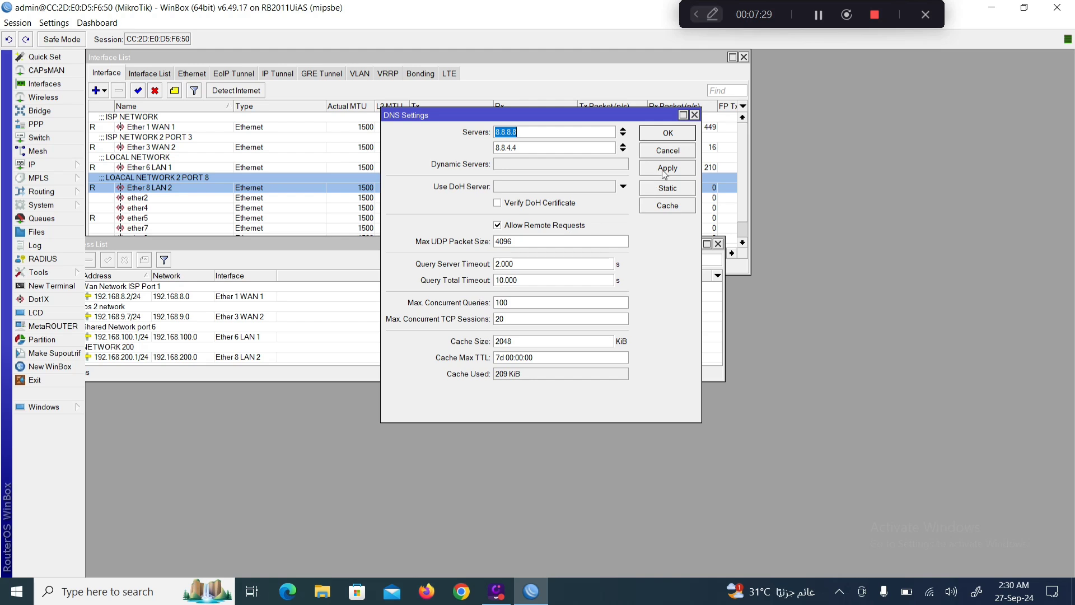
pyautogui.click(675, 136)
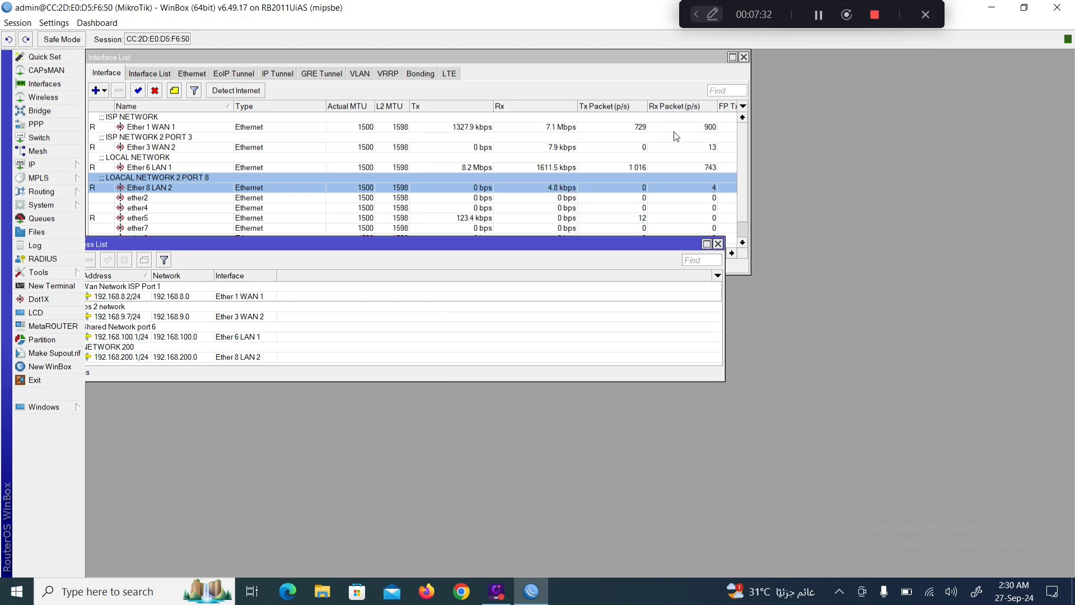
pyautogui.moveTo(229, 246); pyautogui.dragTo(254, 256)
# Open the IP > DHCP Server window and launch DHCP Setup.
pyautogui.click(34, 164)
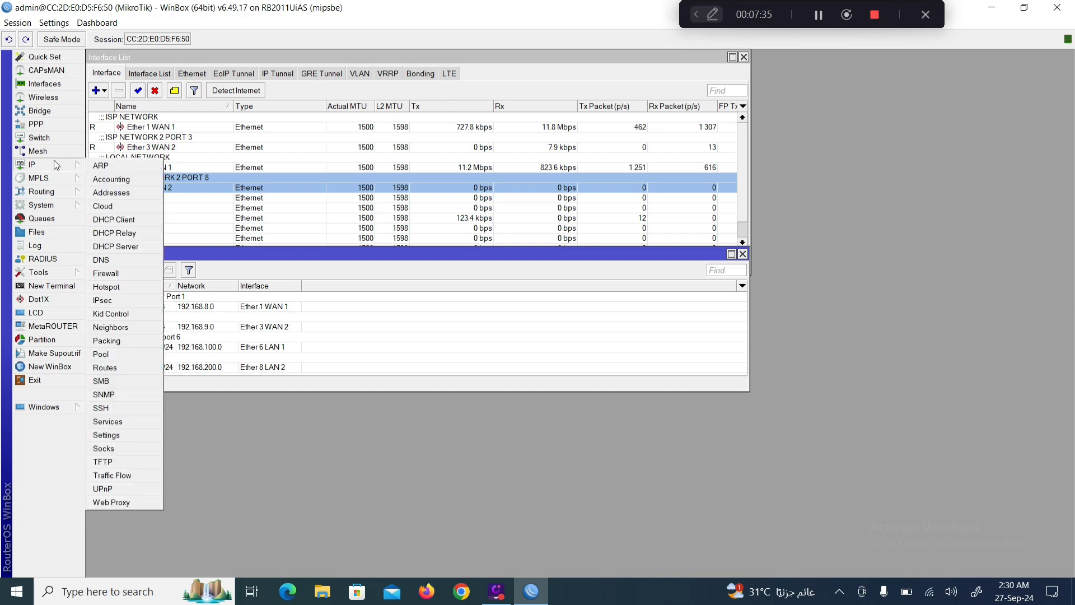
pyautogui.click(119, 251)
pyautogui.moveTo(387, 317); pyautogui.dragTo(442, 241)
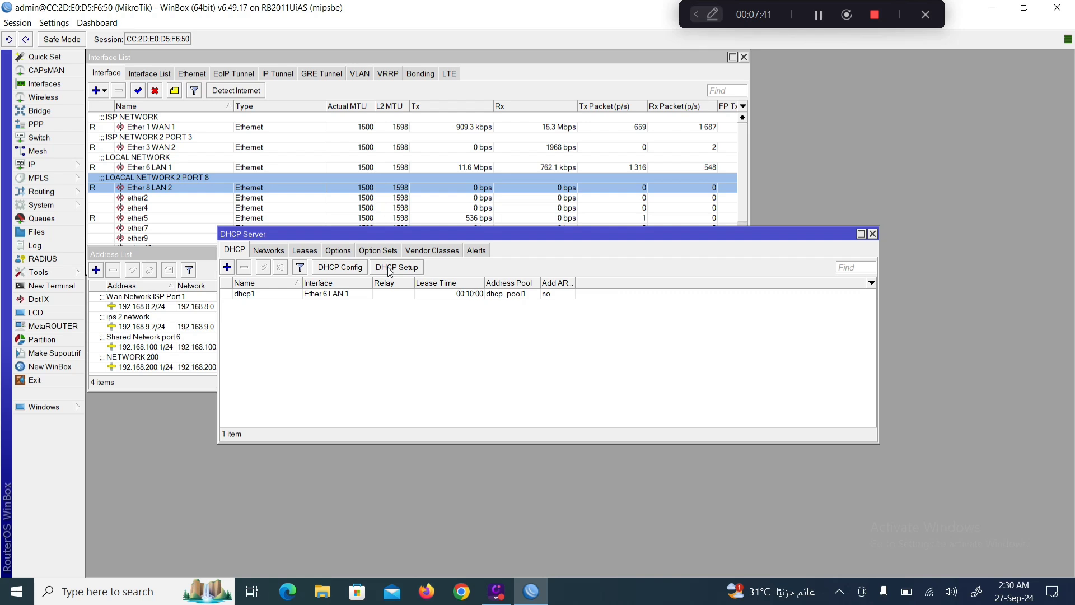
pyautogui.click(390, 268)
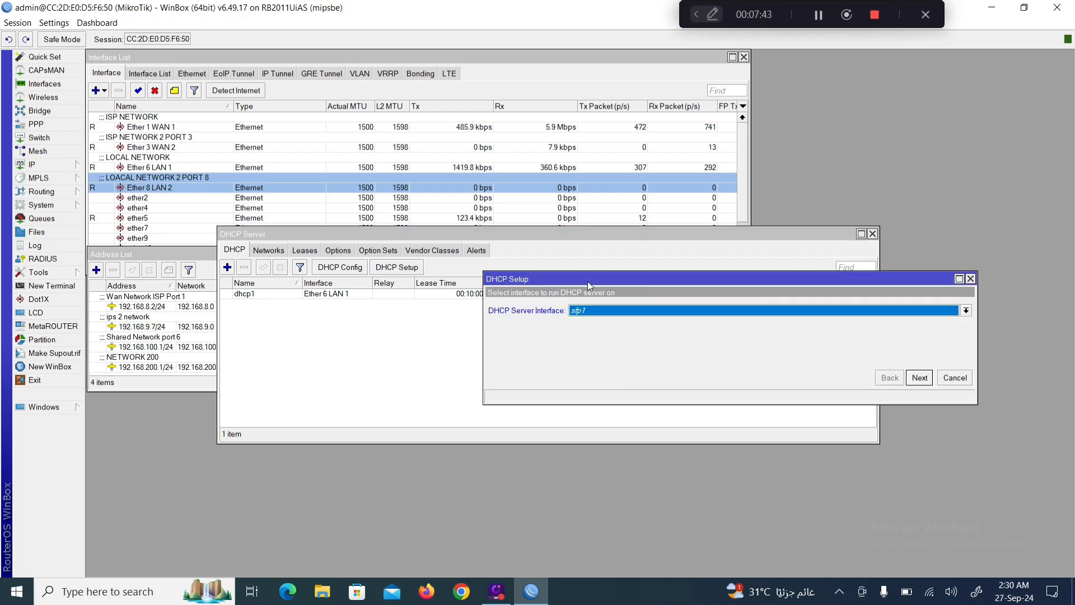
pyautogui.moveTo(641, 278); pyautogui.dragTo(488, 276)
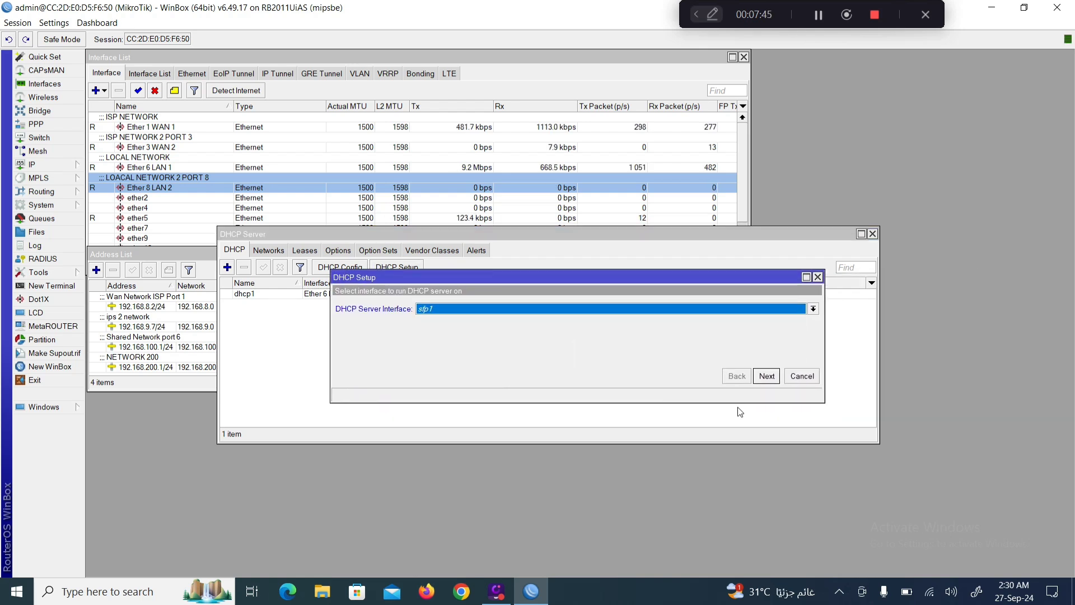
# Run DHCP Setup on Ether 8 LAN 2 for 192.168.200.0/24, gateway 192.168.200.1, 00:10:00 lease.
pyautogui.click(813, 310)
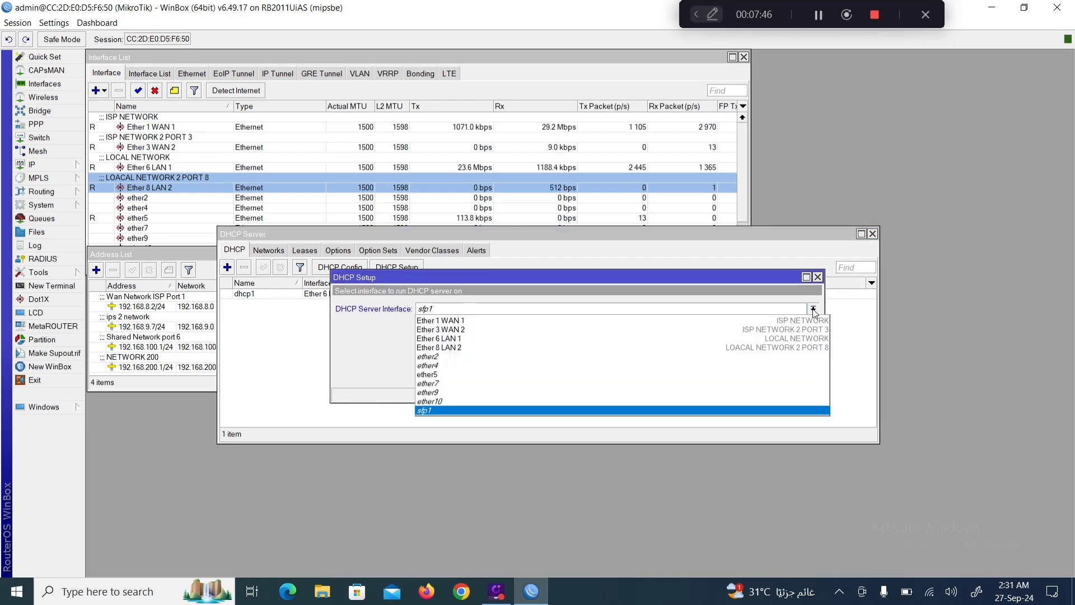
pyautogui.click(496, 347)
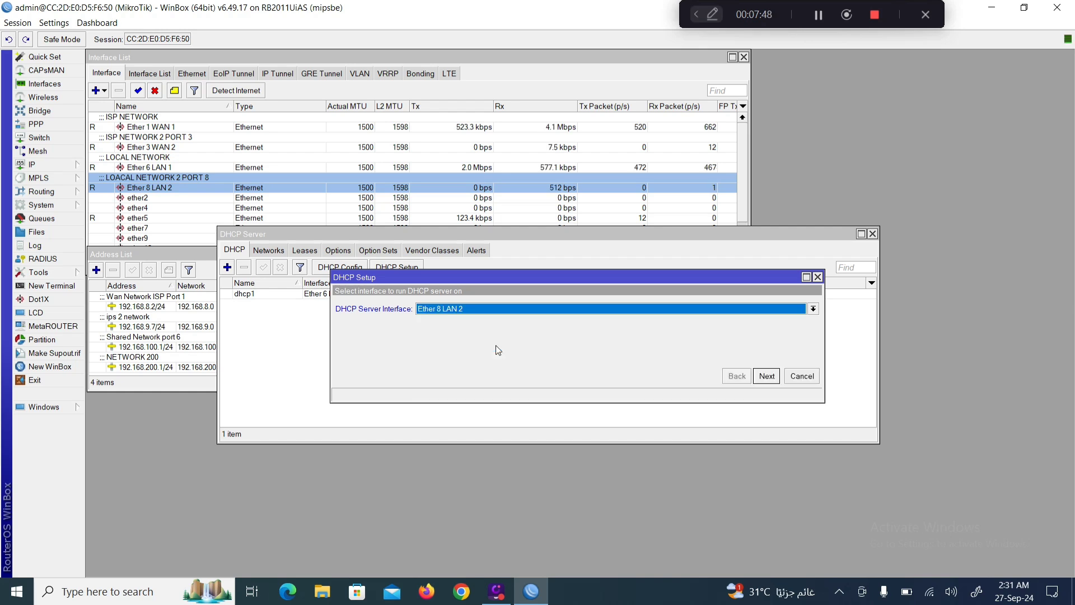
pyautogui.click(767, 376)
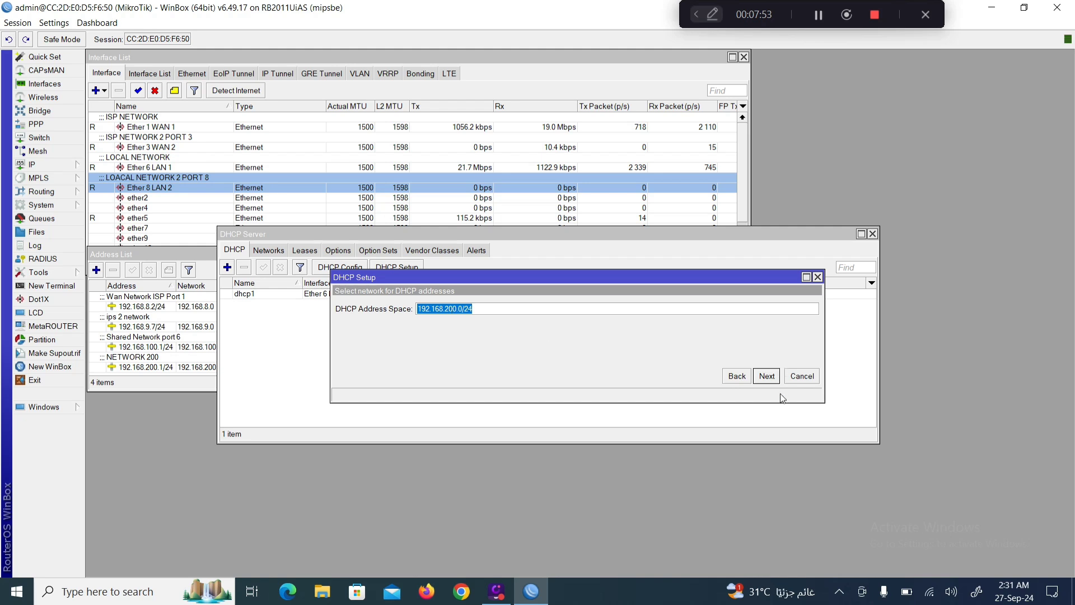
pyautogui.click(767, 376)
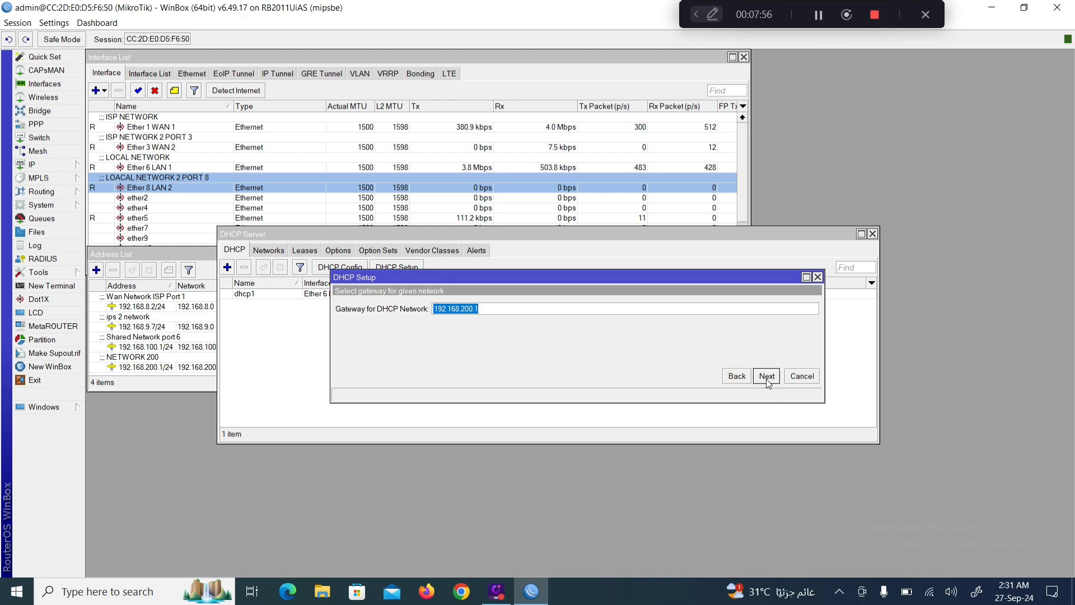
pyautogui.click(766, 376)
pyautogui.click(767, 376)
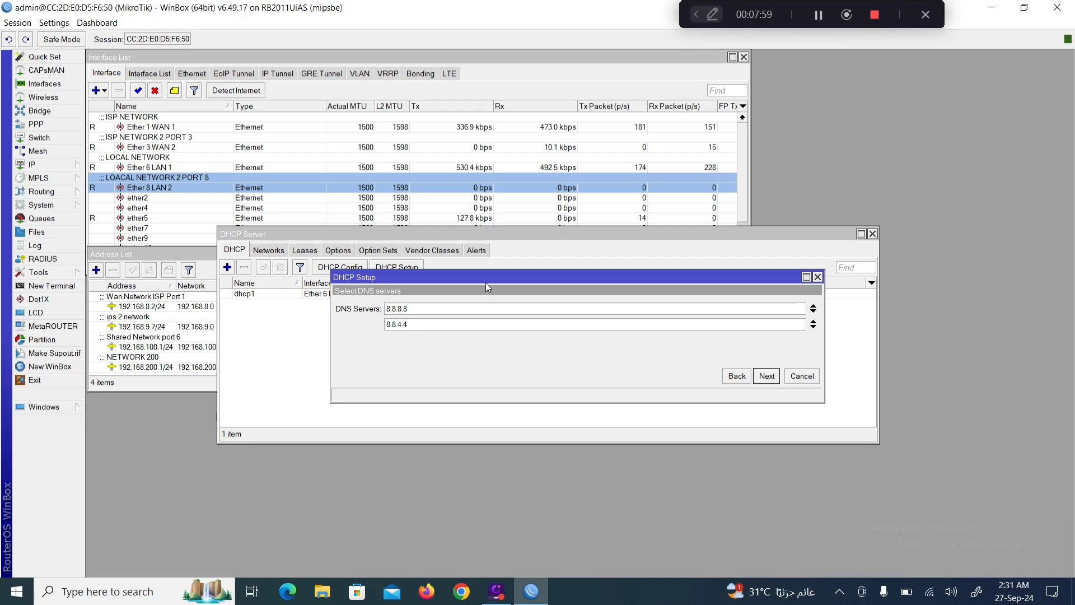
pyautogui.click(766, 376)
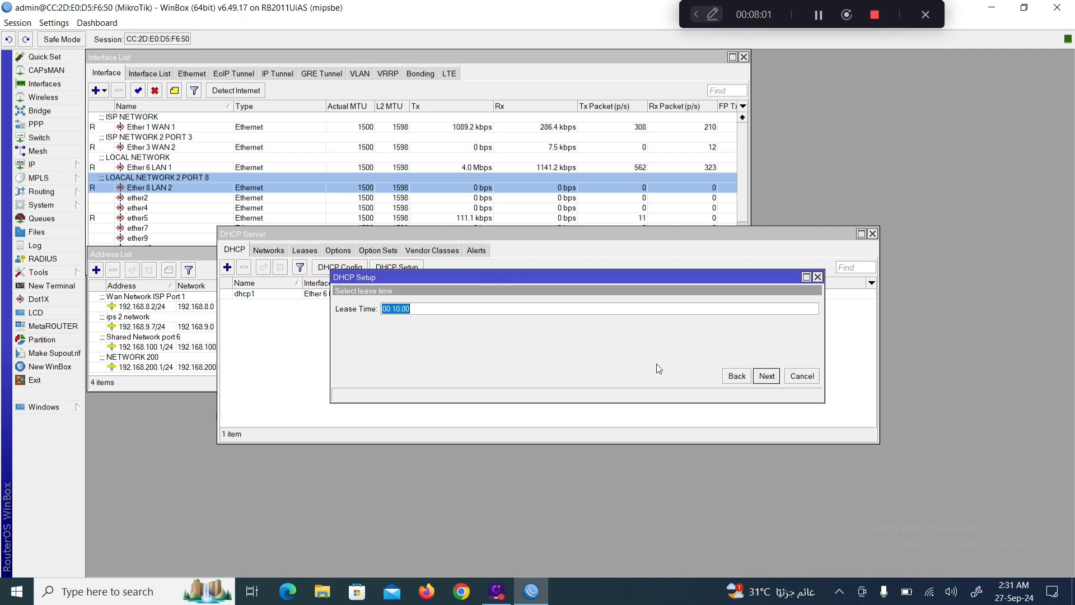
pyautogui.click(766, 377)
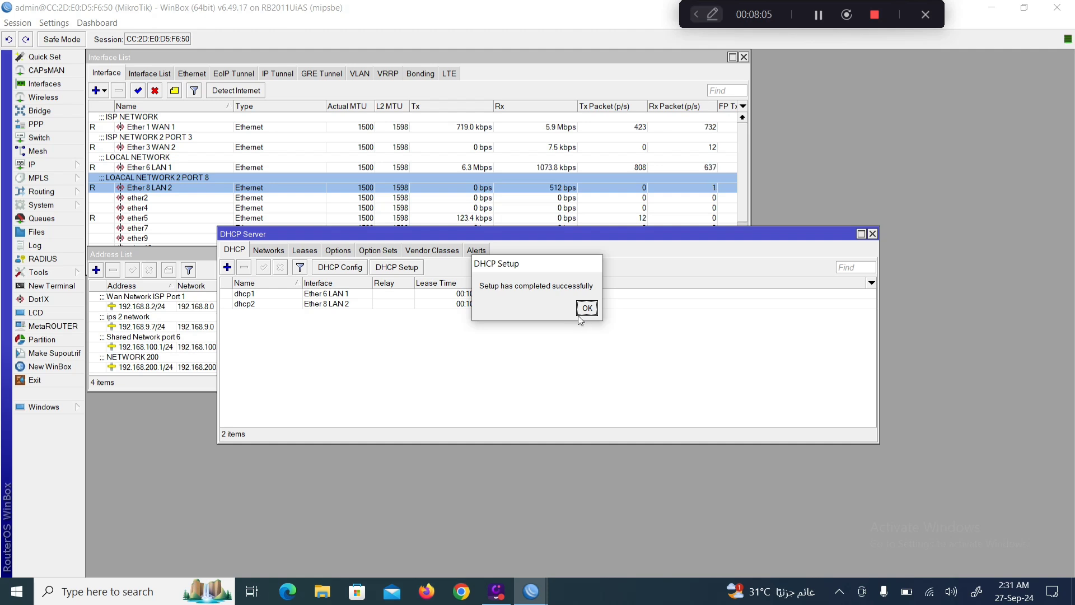
pyautogui.click(586, 309)
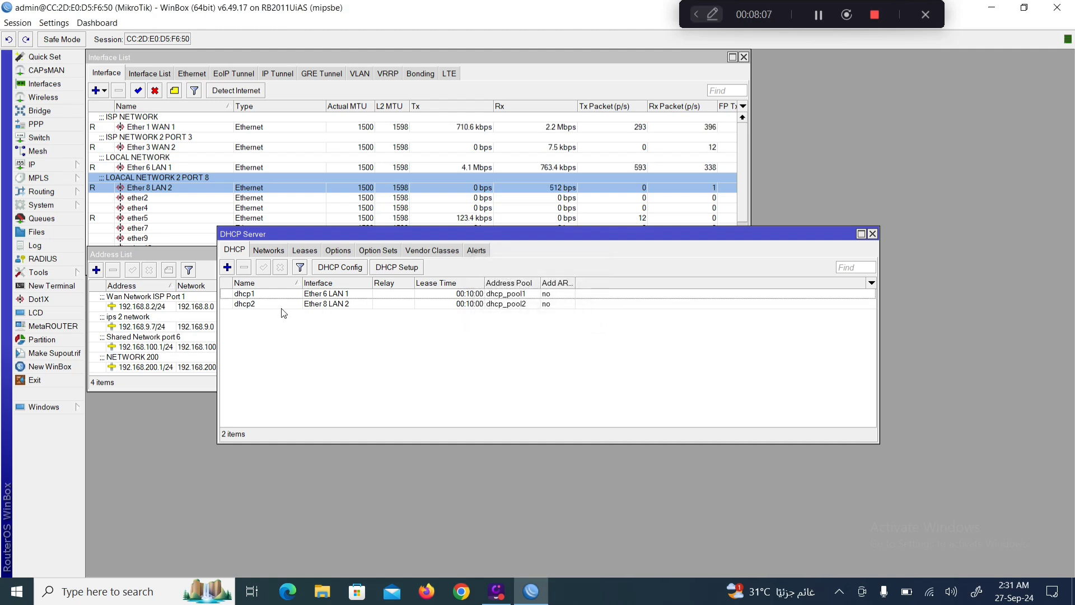
pyautogui.click(324, 307)
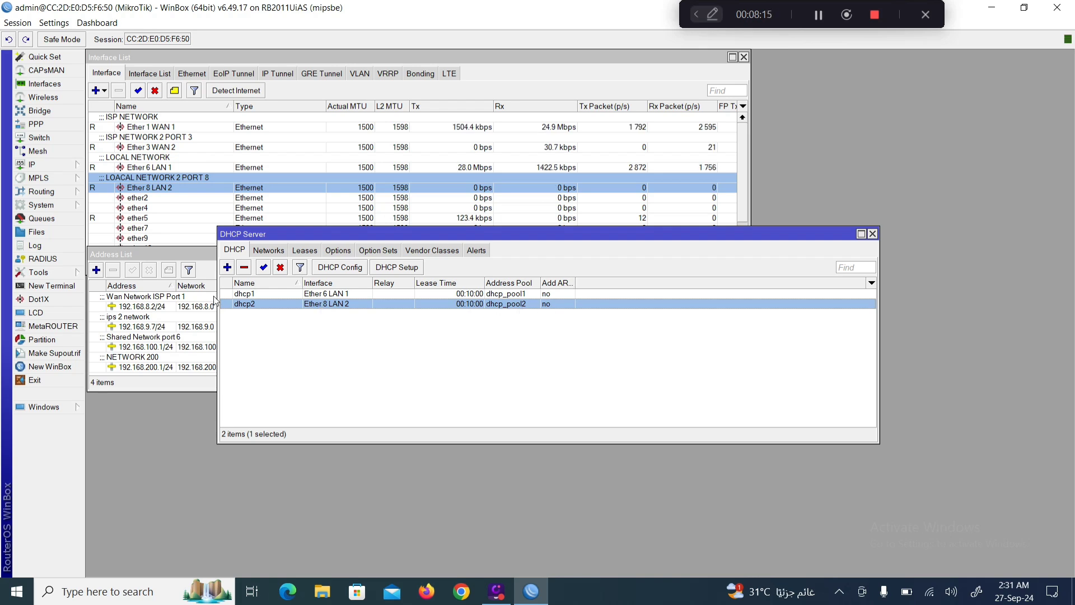
pyautogui.click(71, 167)
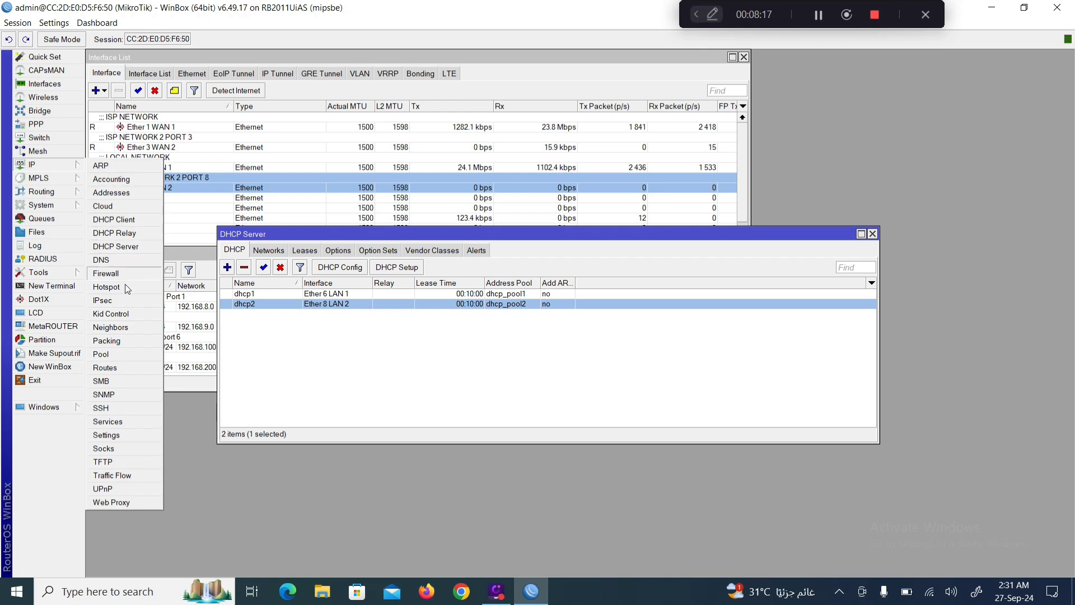
pyautogui.click(111, 355)
pyautogui.moveTo(428, 204); pyautogui.dragTo(432, 326)
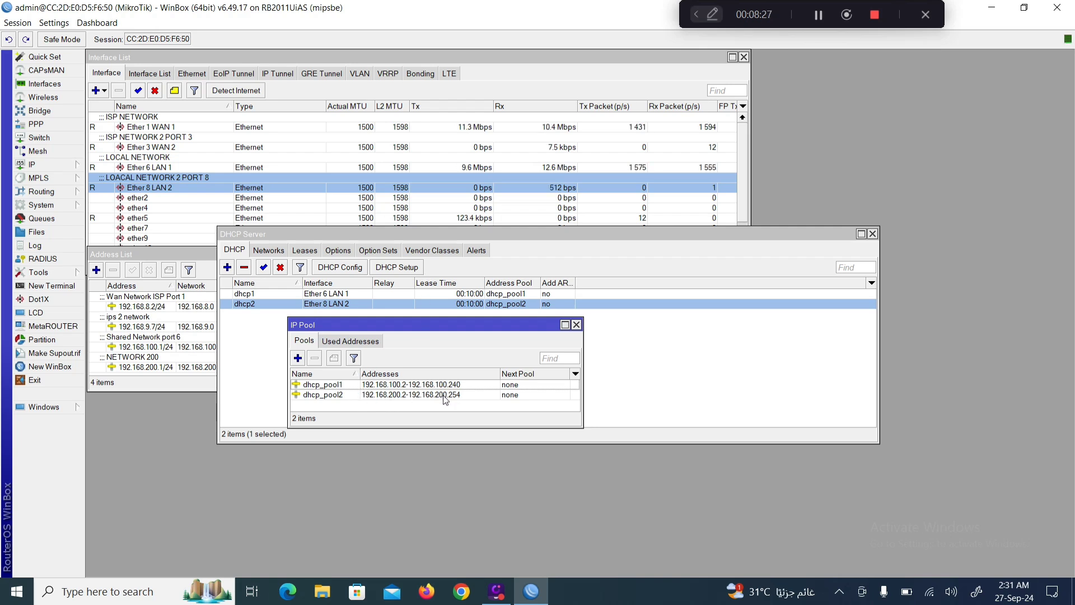
pyautogui.click(576, 325)
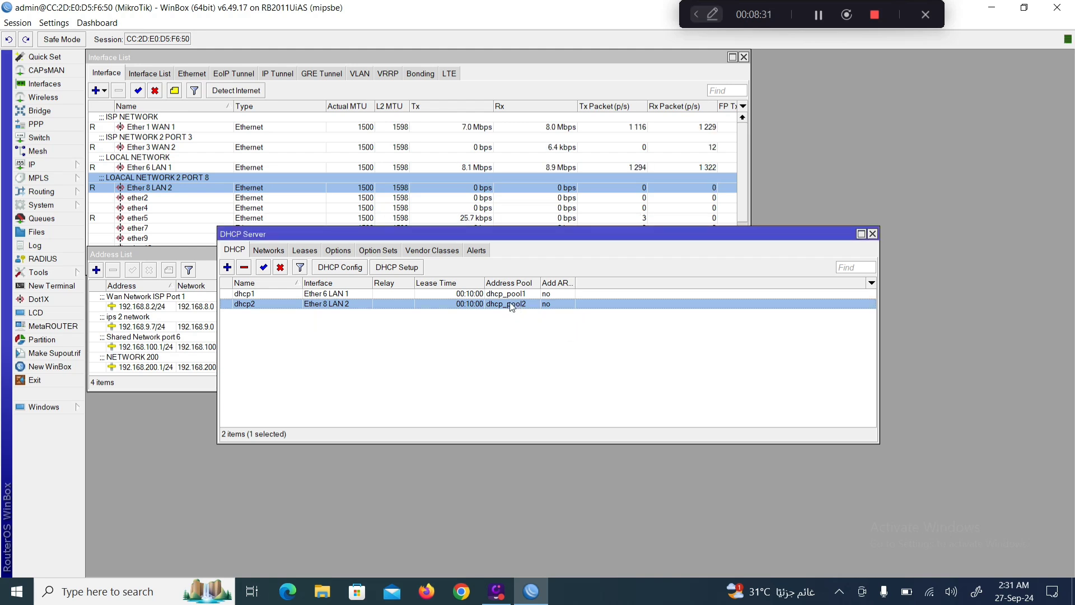
# Set DNS servers 8.8.8.8 and 8.8.4.4 on the 192.168.200.0/24 DHCP network.
pyautogui.click(271, 253)
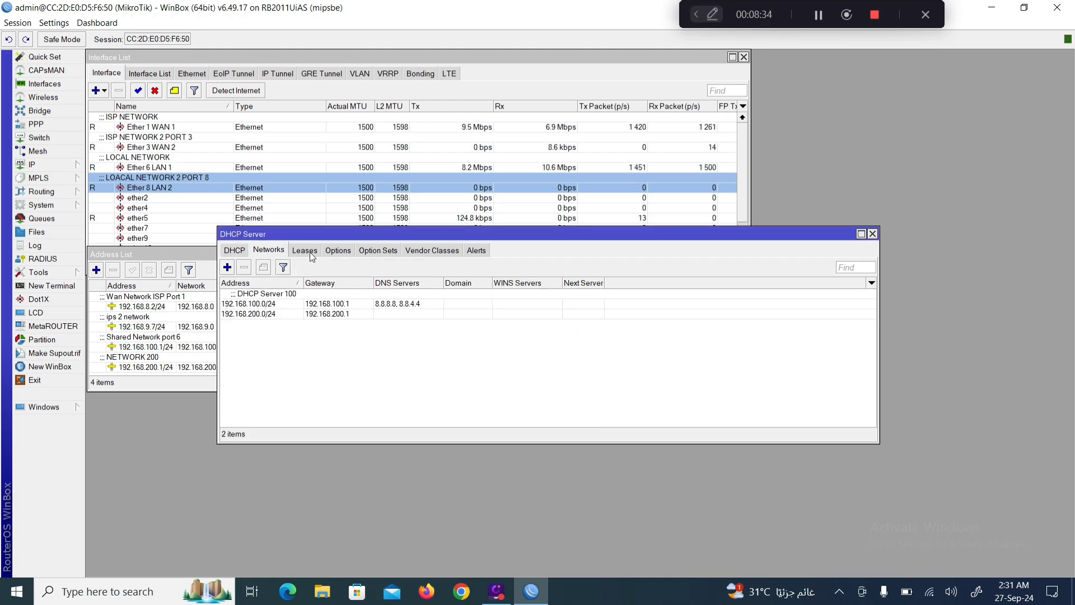
pyautogui.doubleClick(257, 314)
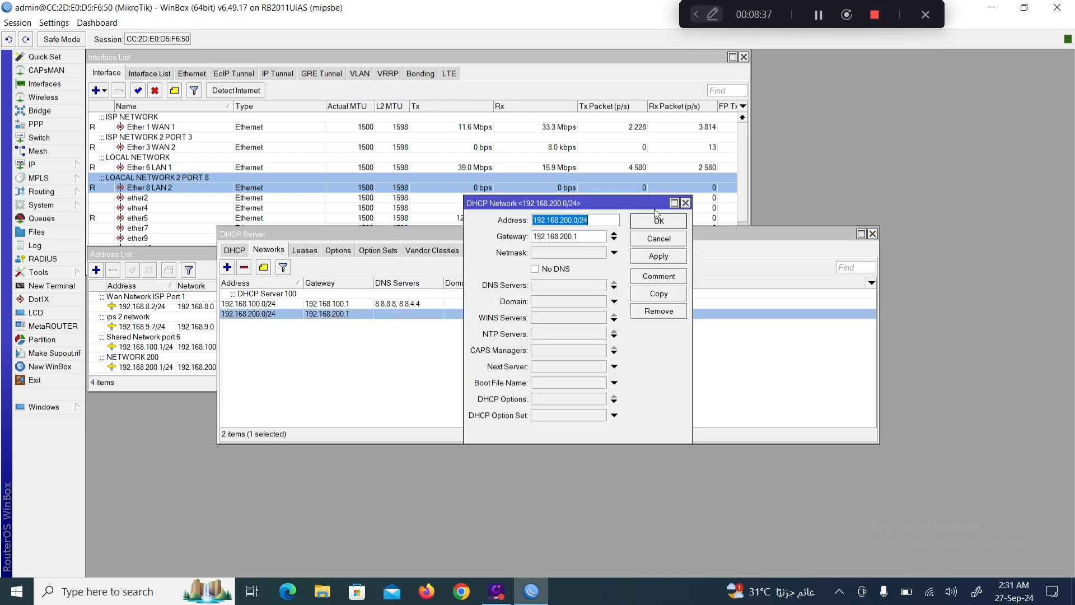
pyautogui.click(578, 287)
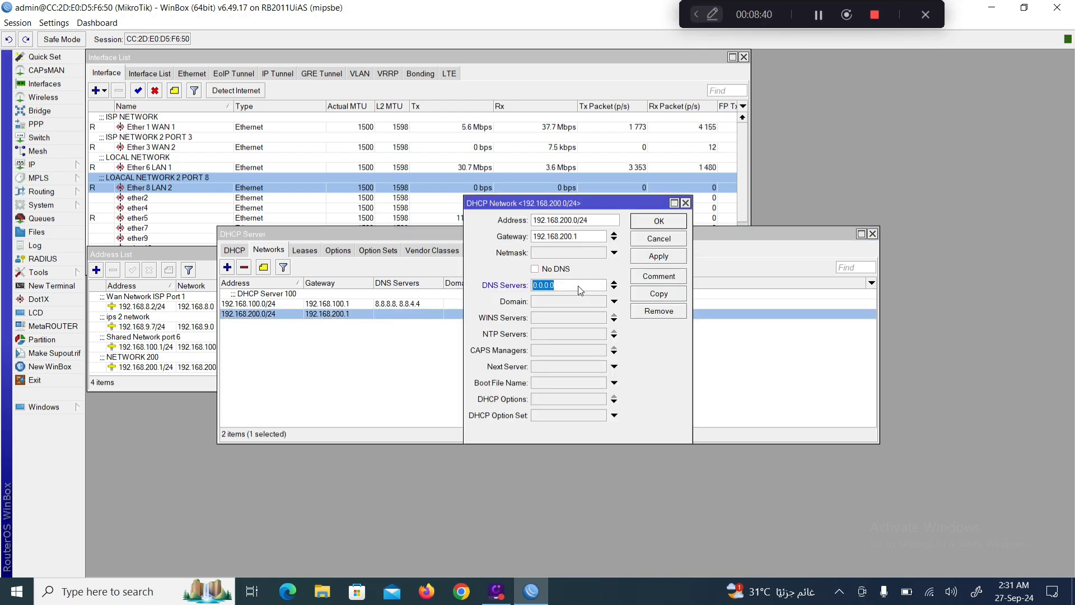
pyautogui.write('8.8.8.8')
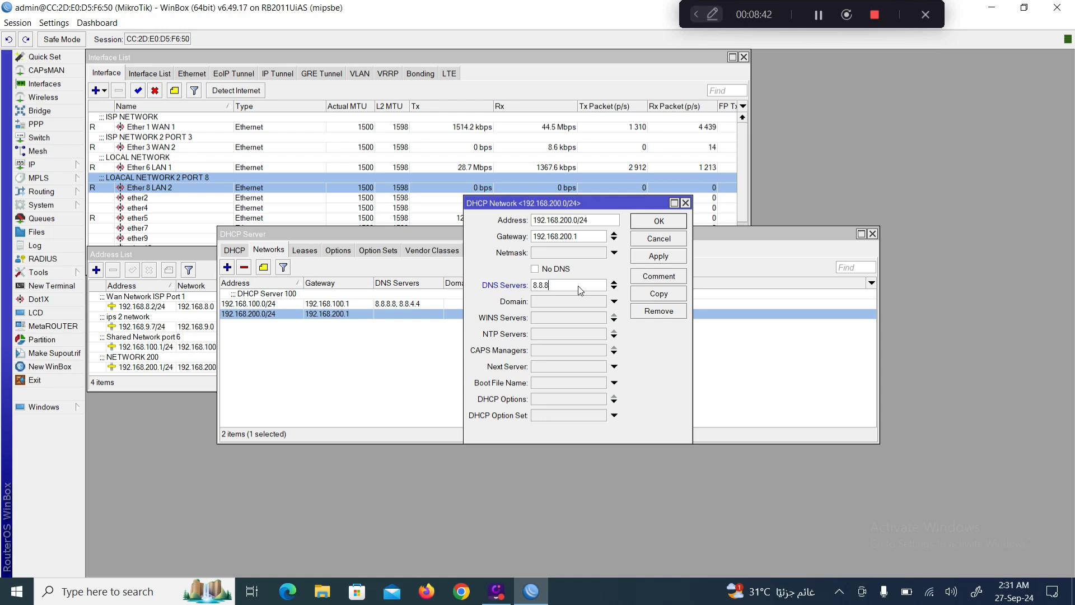
pyautogui.click(614, 288)
pyautogui.write('8.')
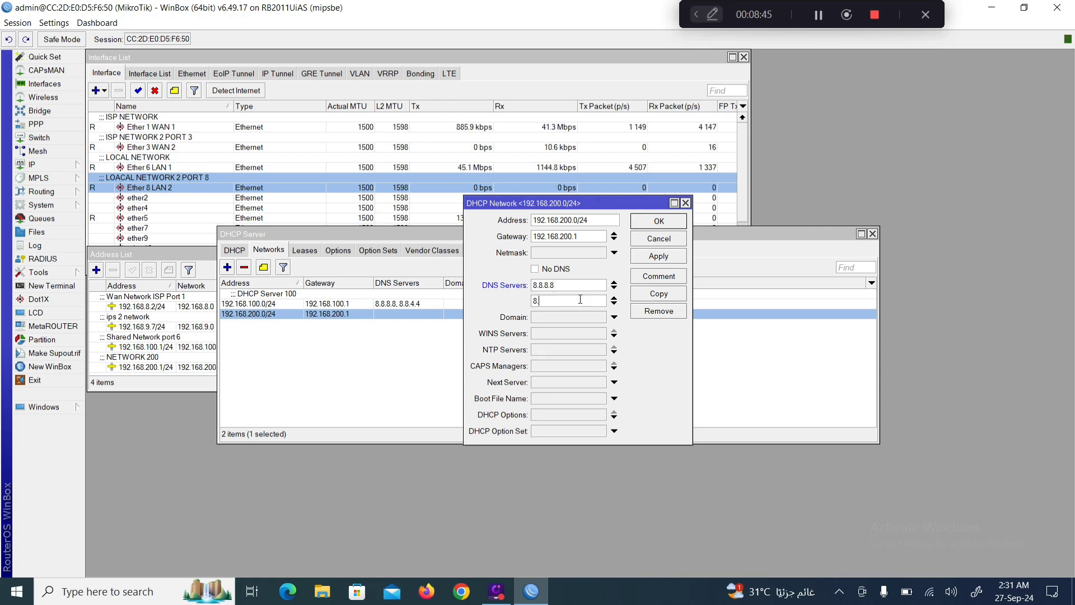
pyautogui.write('8.4.4')
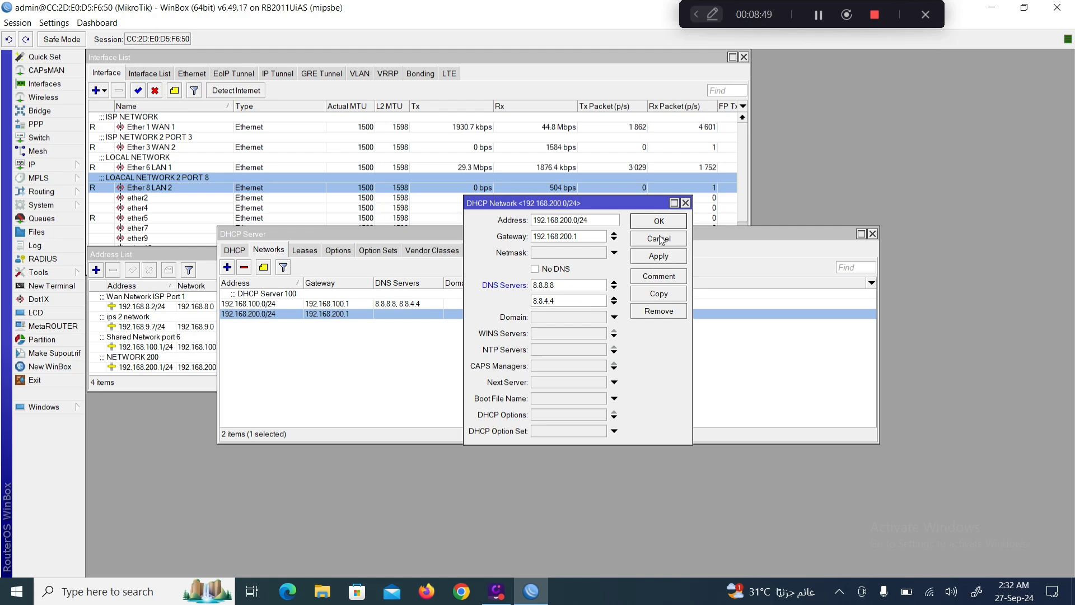
pyautogui.click(654, 263)
# Comment the network 'NETWORK 200' and save it.
pyautogui.click(666, 277)
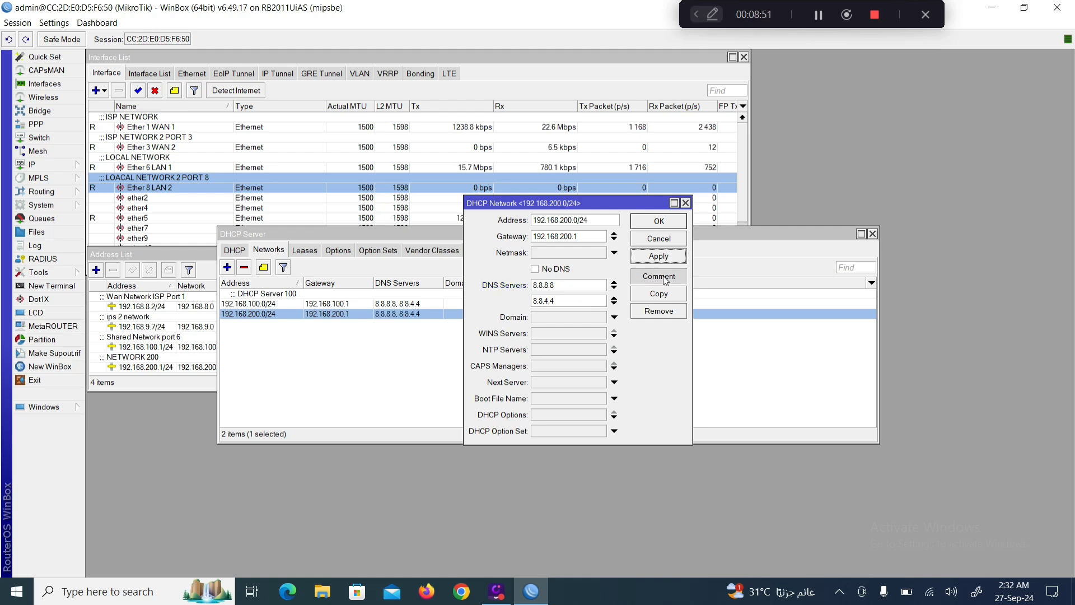
pyautogui.write('NE')
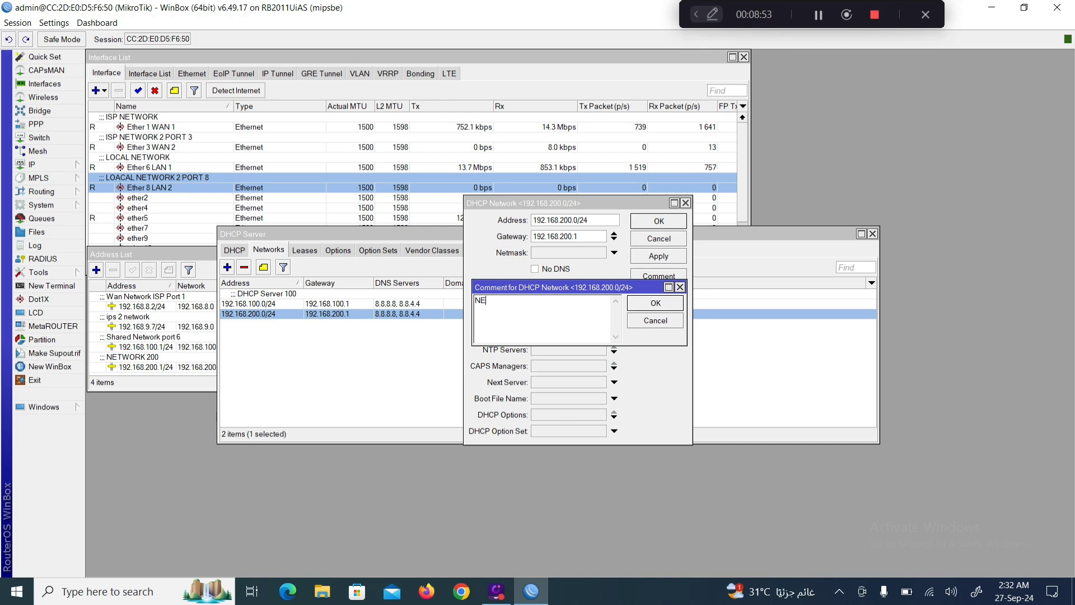
pyautogui.write('TWORK')
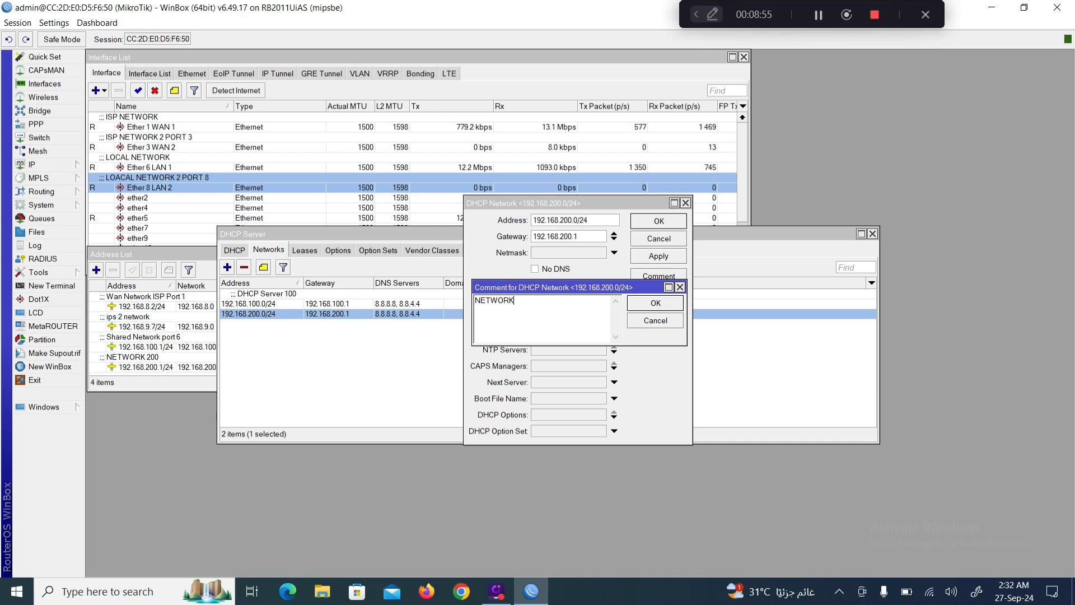
pyautogui.write(' 200')
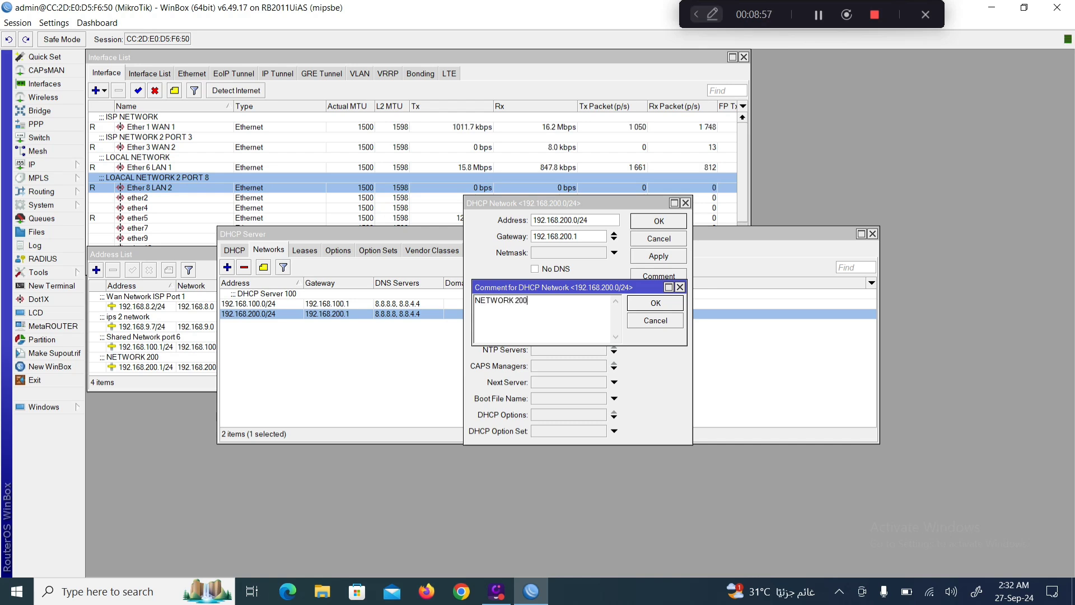
pyautogui.click(655, 304)
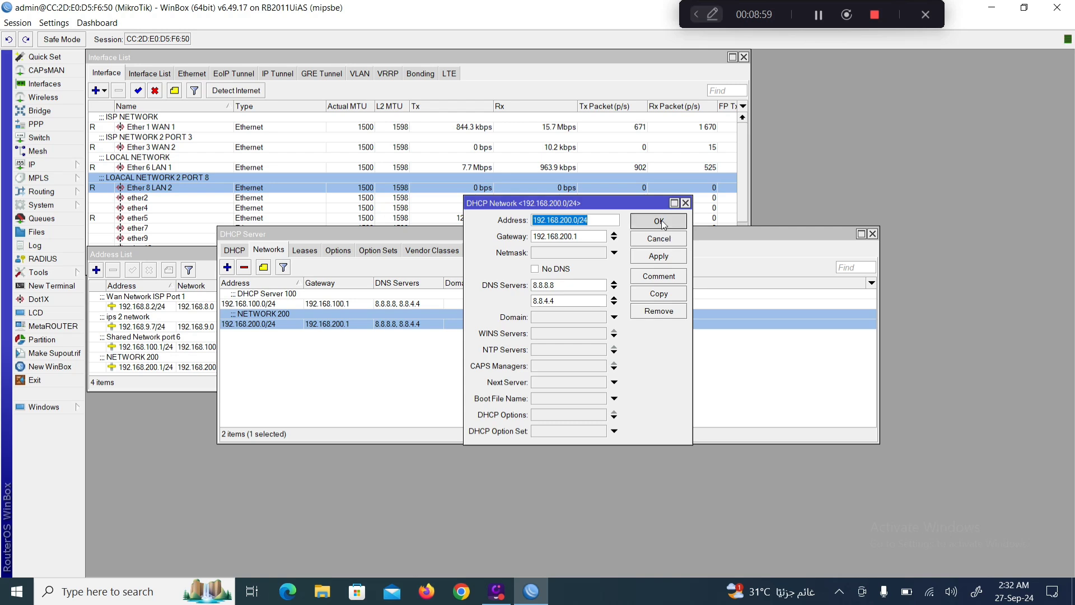
pyautogui.click(660, 222)
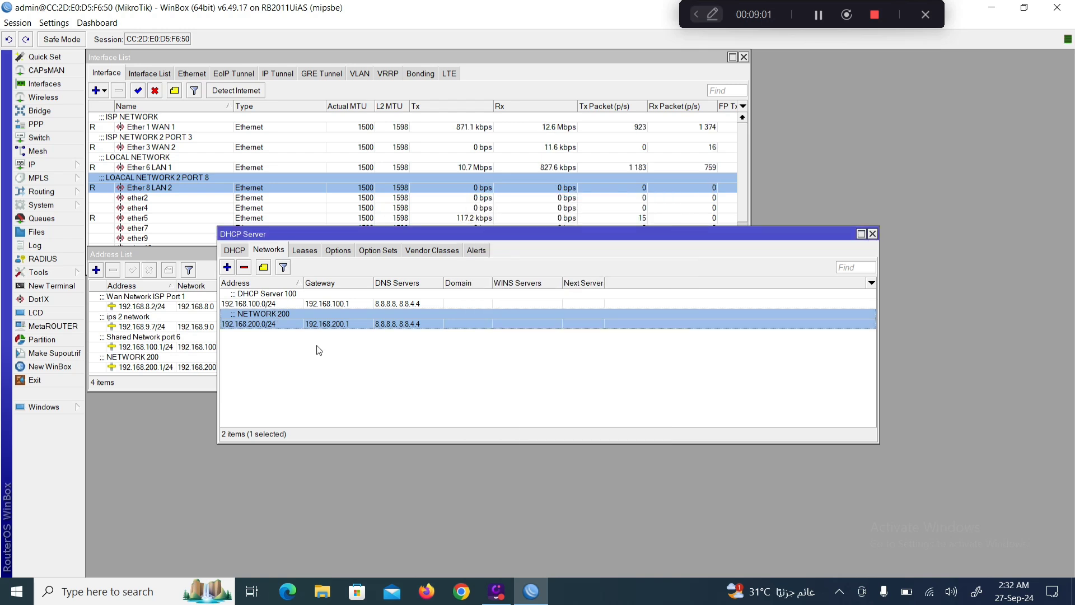
# Move and shorten the DHCP Server list below the Address List, then expand the IP menu.
pyautogui.moveTo(682, 248); pyautogui.dragTo(557, 312)
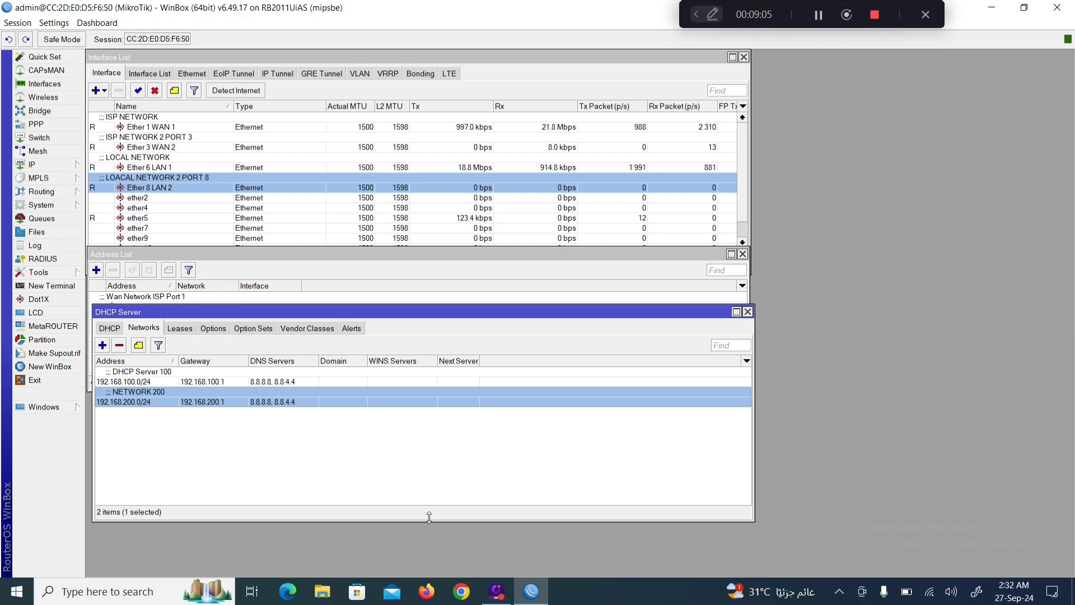
pyautogui.moveTo(425, 512); pyautogui.dragTo(425, 430)
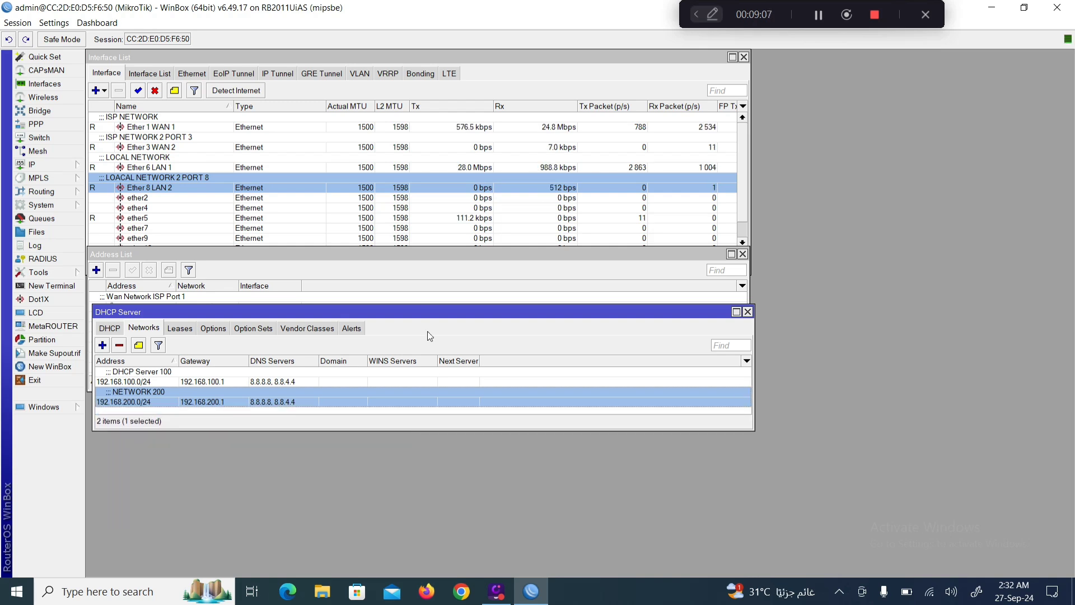
pyautogui.moveTo(394, 312); pyautogui.dragTo(389, 402)
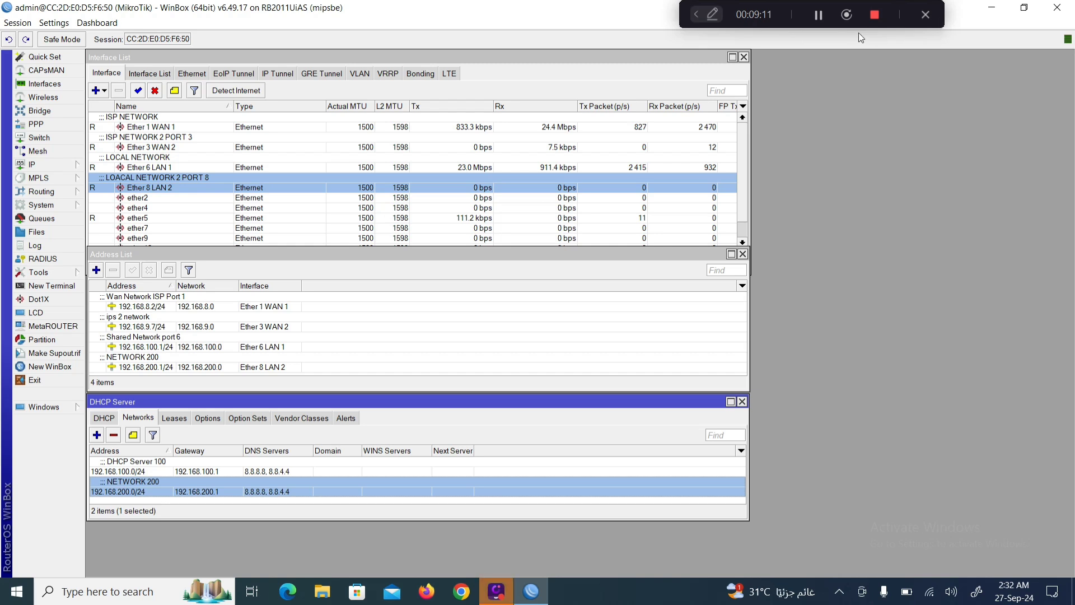
pyautogui.click(824, 21)
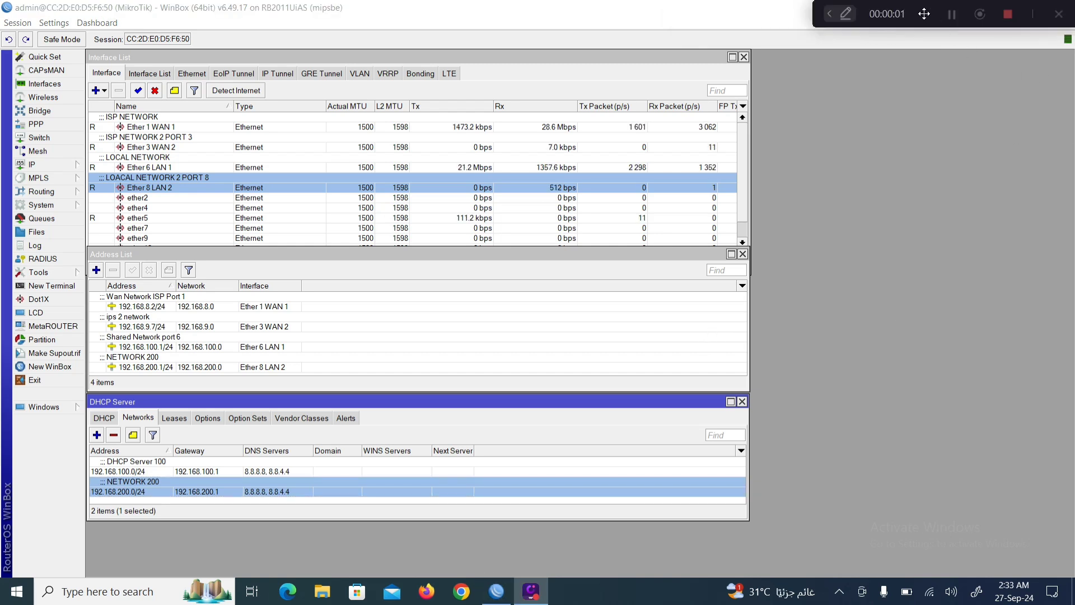
pyautogui.moveTo(923, 14); pyautogui.dragTo(746, 17)
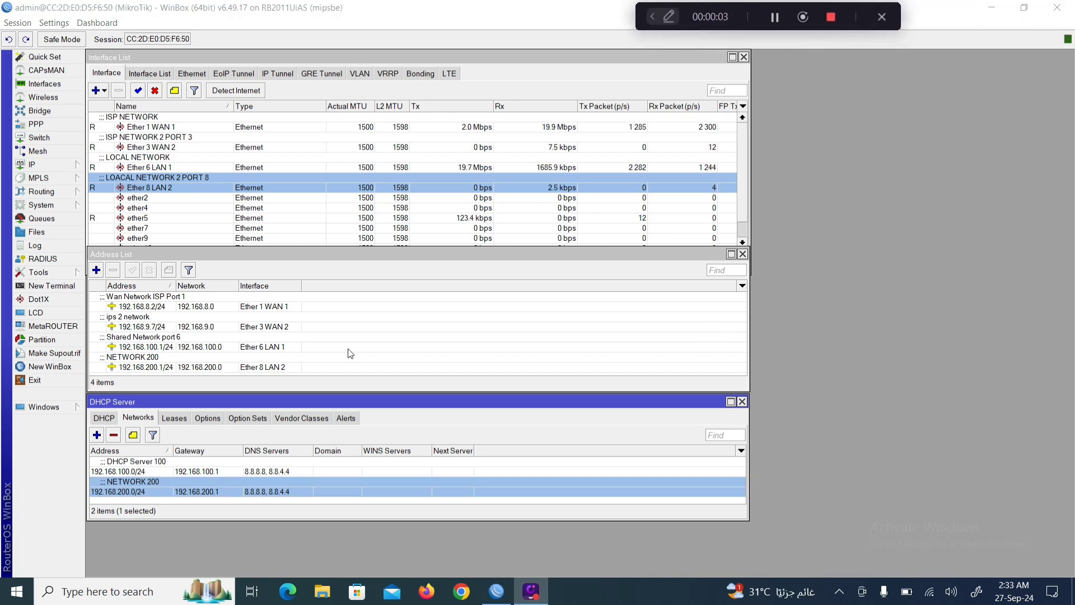
pyautogui.click(39, 165)
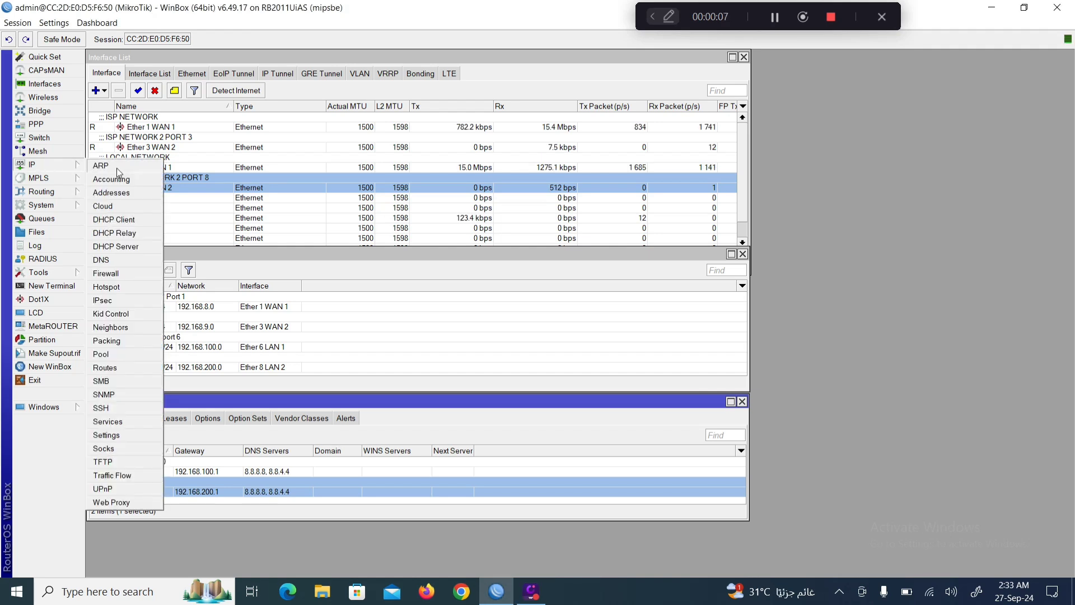
# Create a new srcnat NAT rule matching source address 192.168.200.0/24.
pyautogui.click(106, 273)
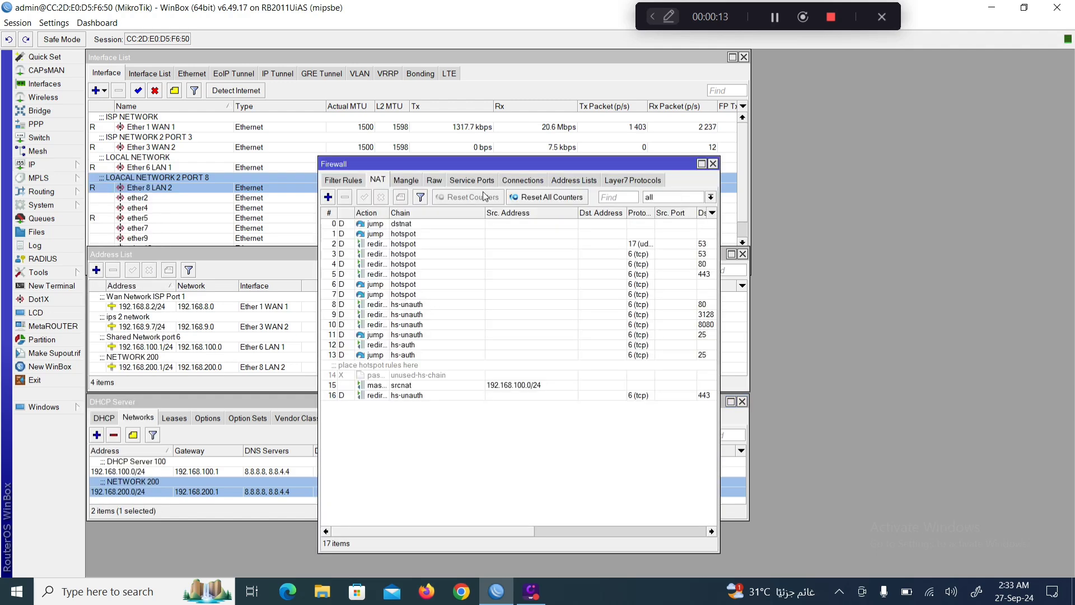
pyautogui.click(344, 181)
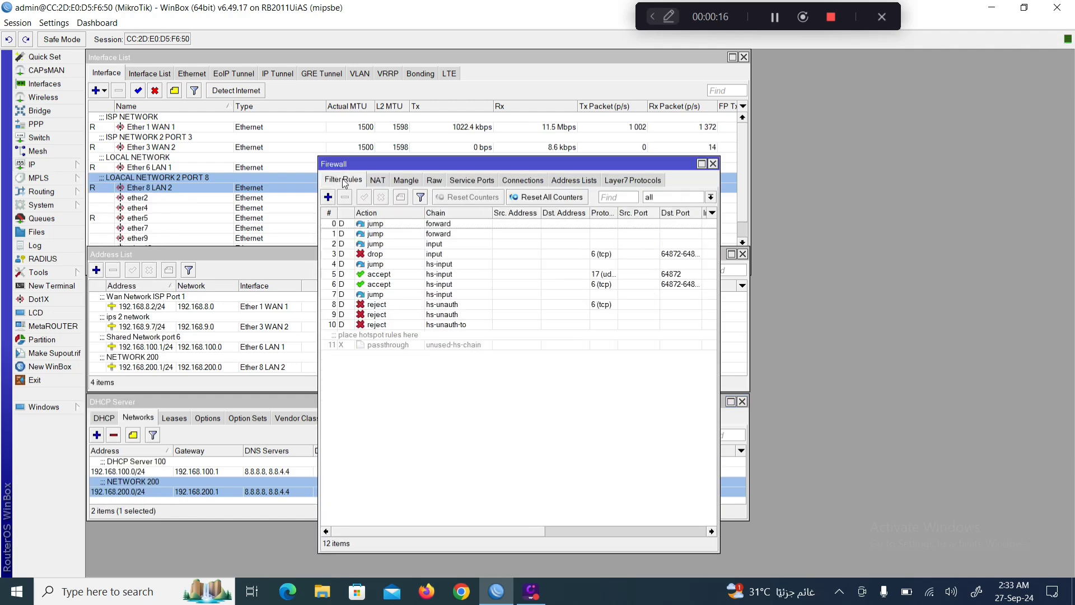
pyautogui.click(383, 182)
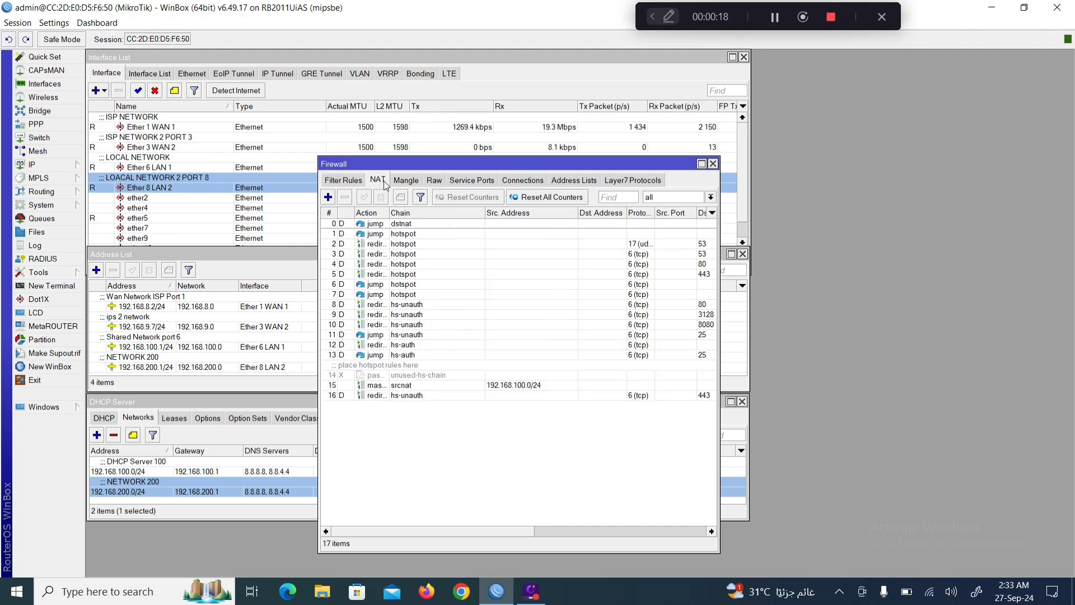
pyautogui.click(328, 197)
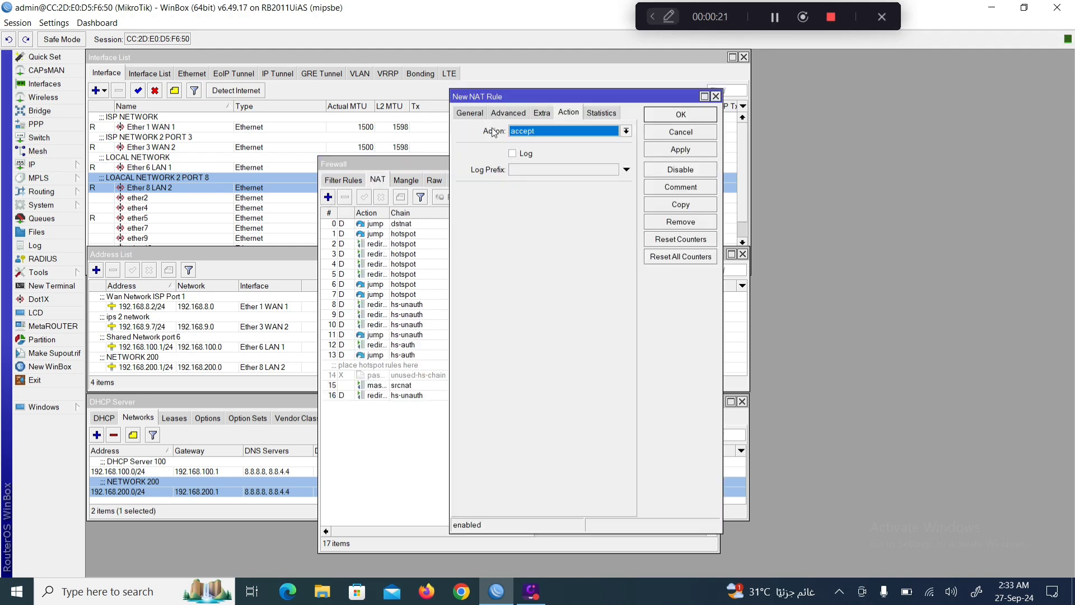
pyautogui.click(469, 114)
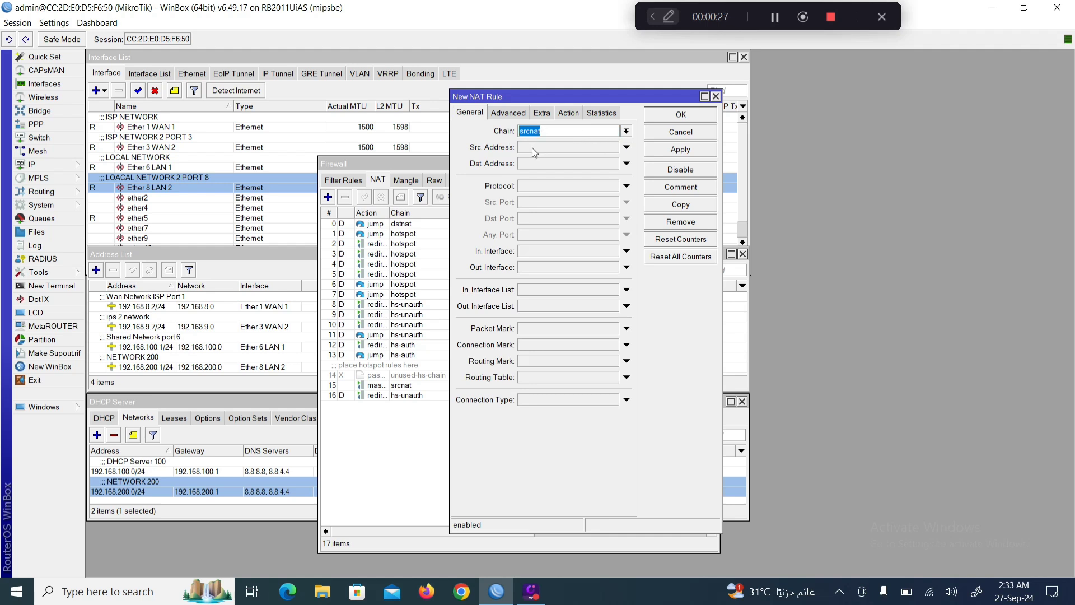
pyautogui.click(774, 17)
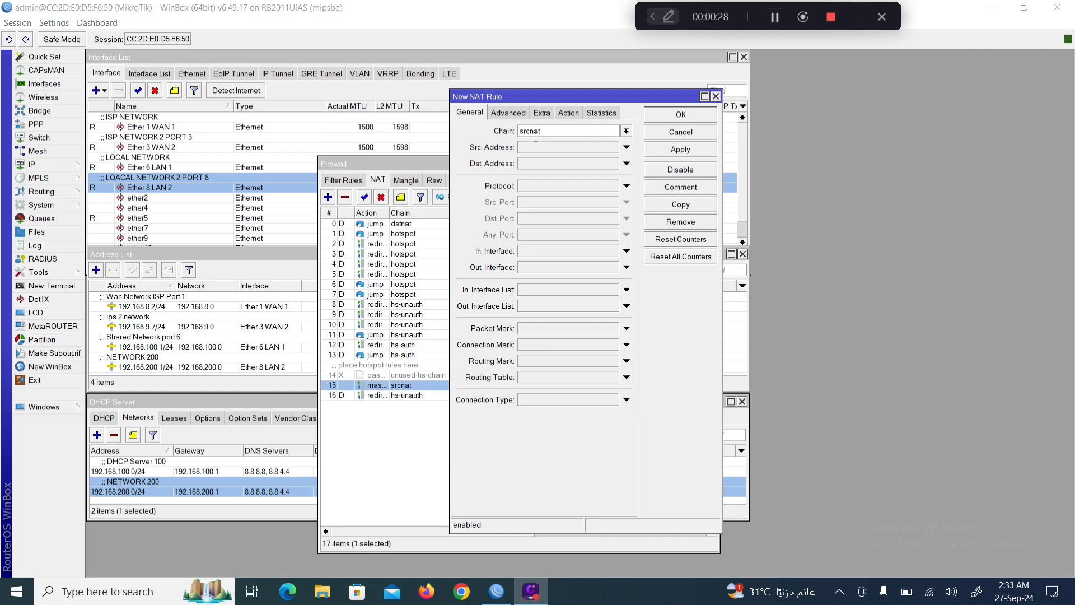
pyautogui.click(533, 147)
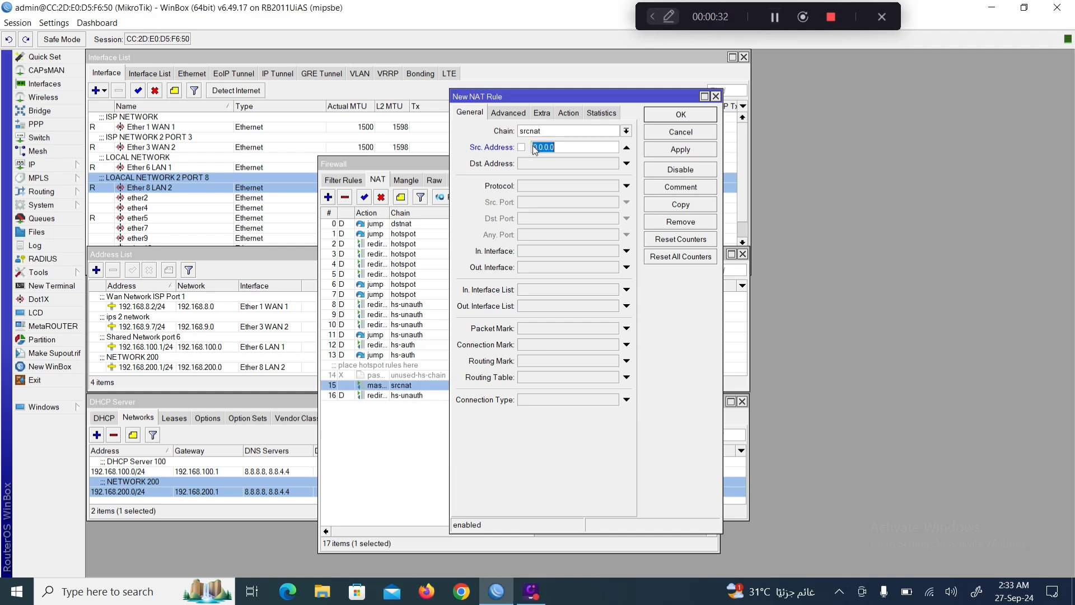
pyautogui.write('19')
pyautogui.write('2.168.200.1/24')
# Comment the rule 'Network 200', set its action to masquerade, and save it.
pyautogui.click(673, 190)
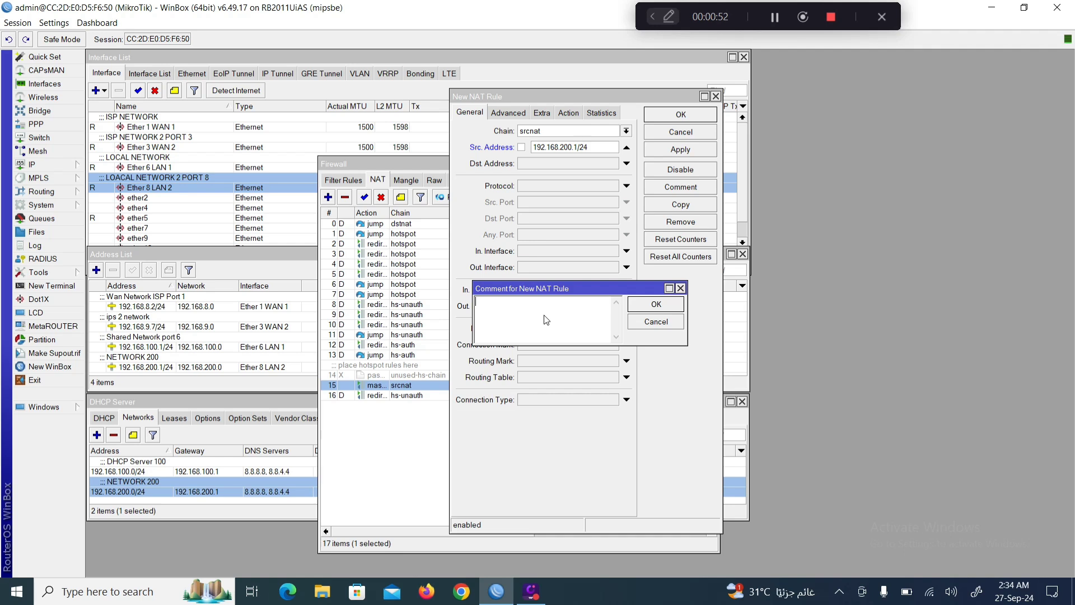
pyautogui.write('Network 200')
pyautogui.click(651, 313)
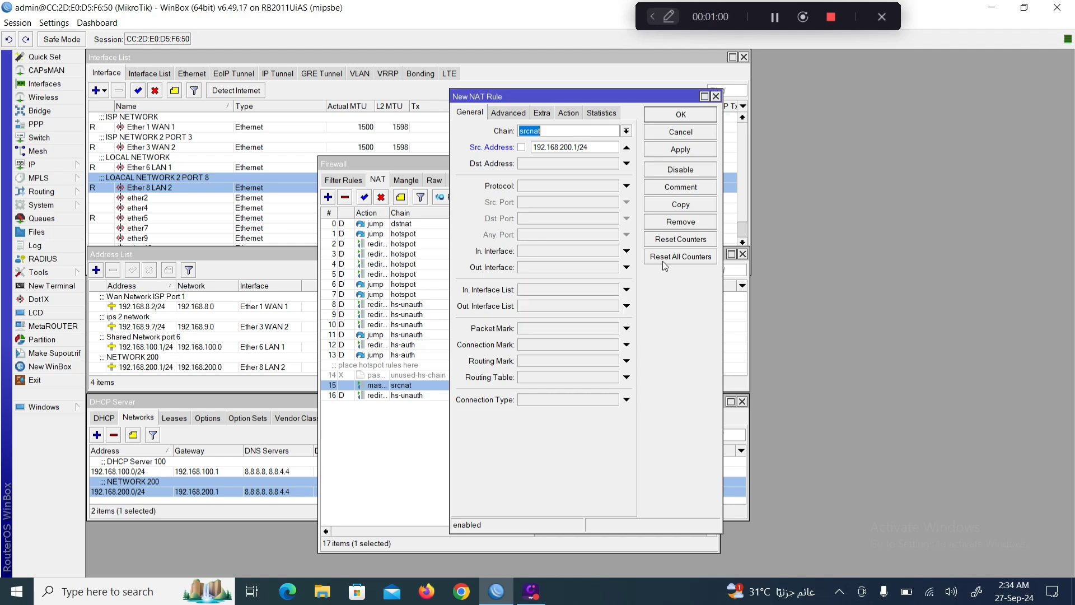
pyautogui.click(569, 113)
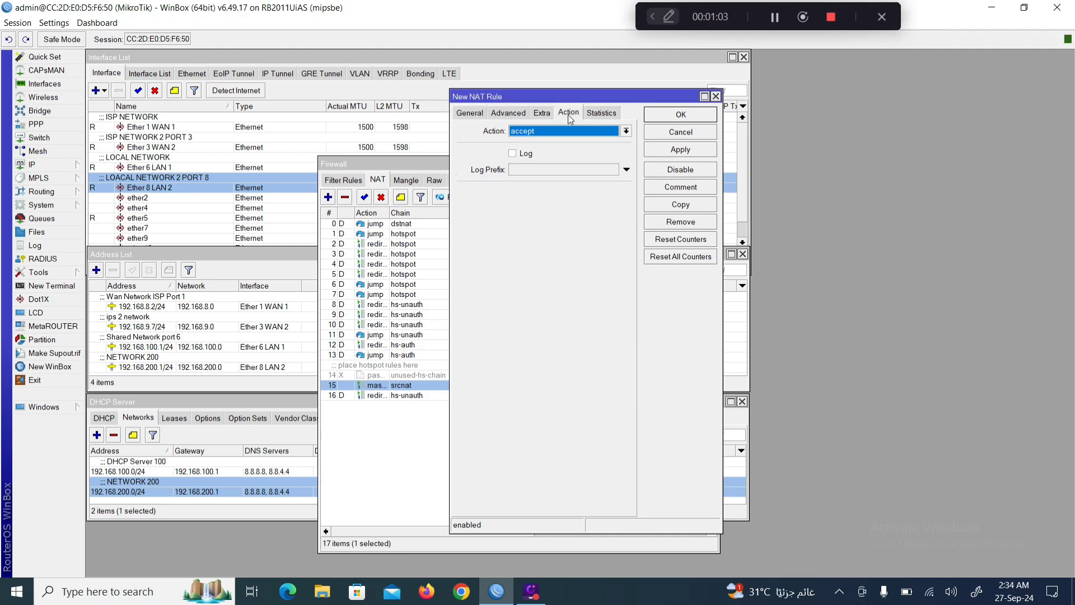
pyautogui.click(626, 131)
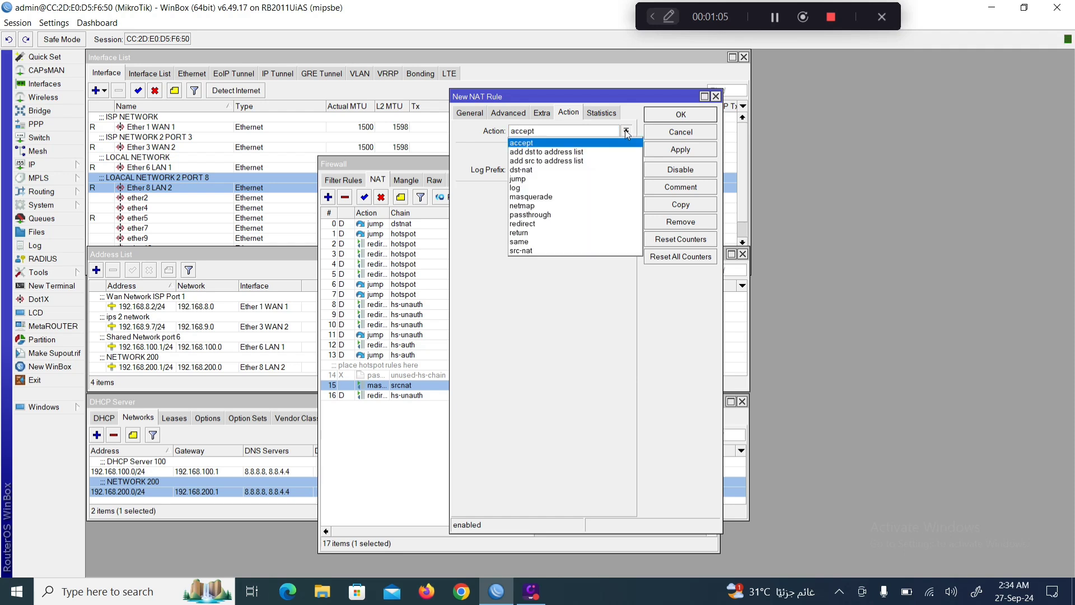
pyautogui.click(536, 197)
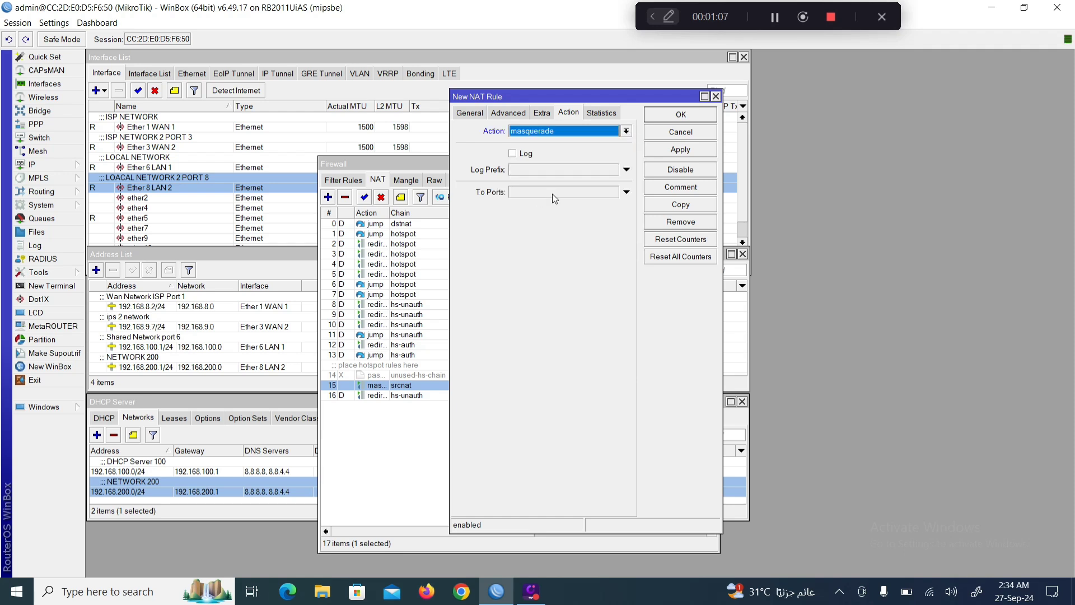
pyautogui.click(662, 150)
pyautogui.click(663, 115)
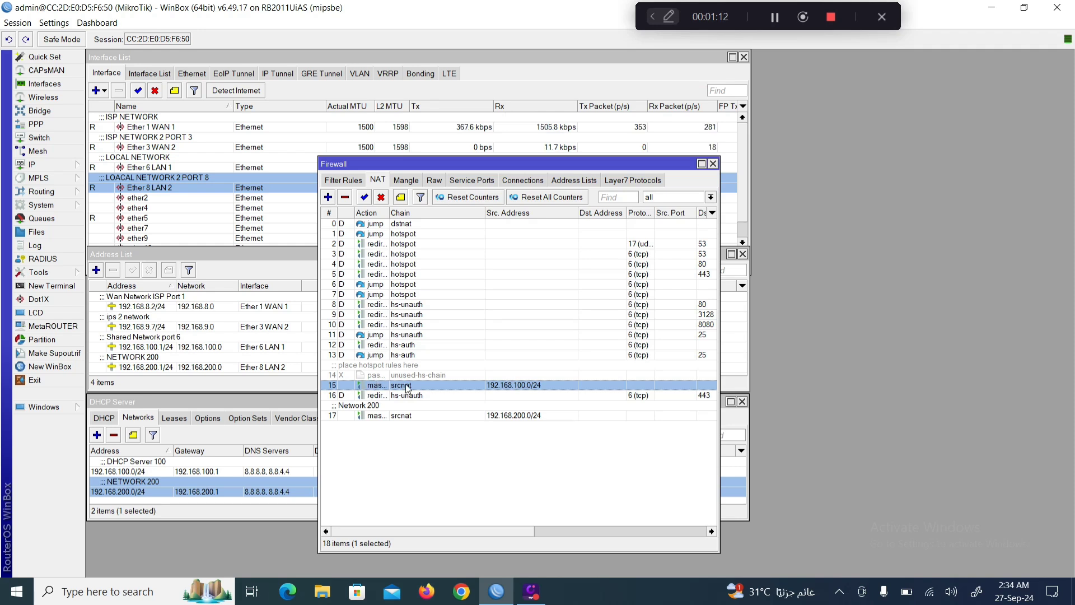
# Shrink and move the Firewall window aside, then open the Route List from IP > Routes.
pyautogui.moveTo(417, 553); pyautogui.dragTo(463, 314)
pyautogui.moveTo(429, 164); pyautogui.dragTo(861, 42)
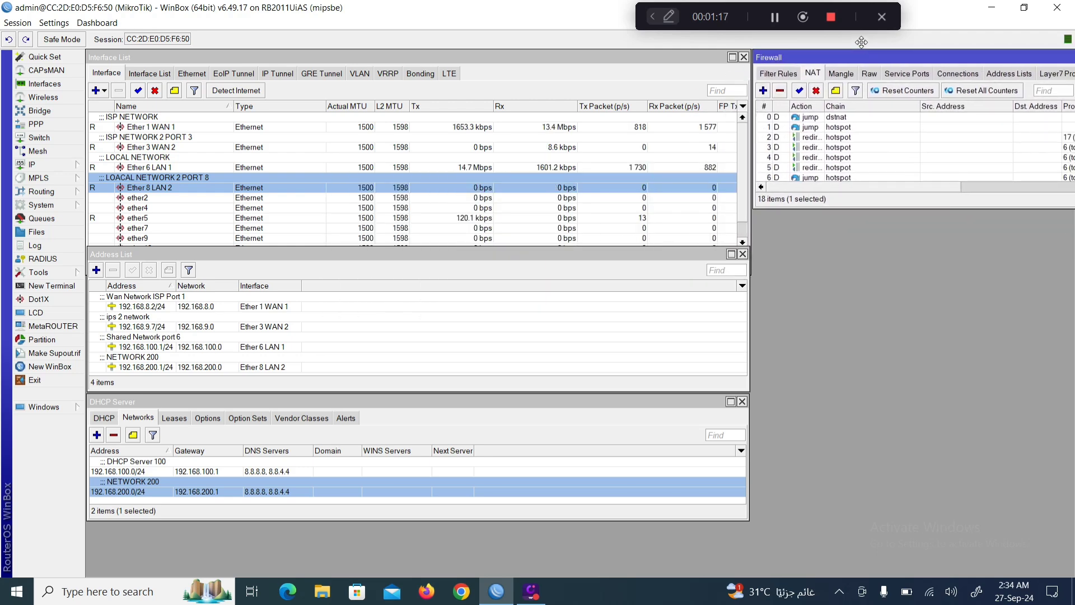
pyautogui.click(54, 166)
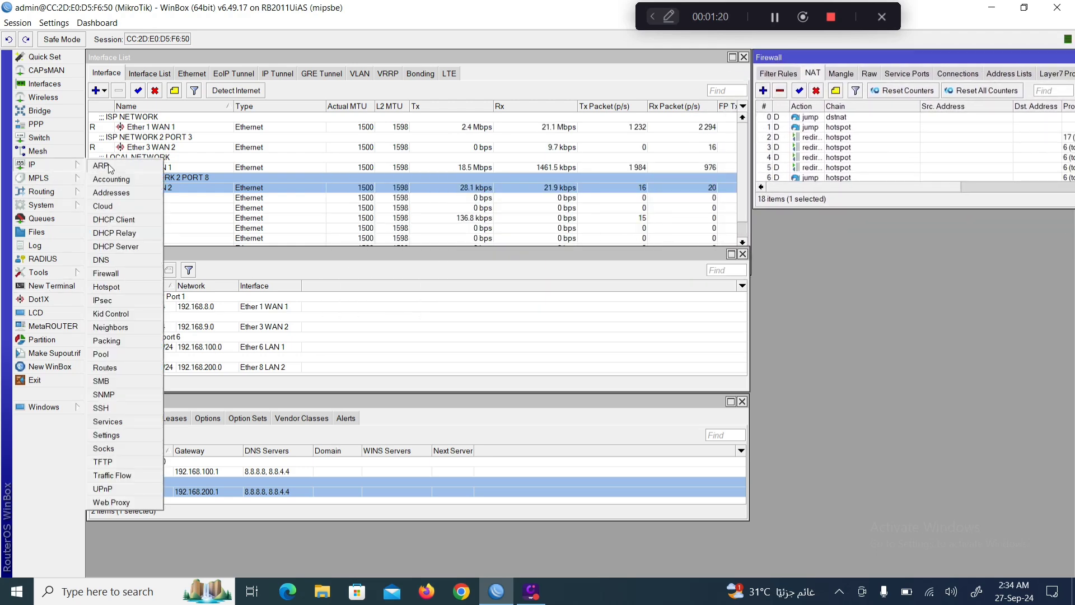
pyautogui.click(117, 367)
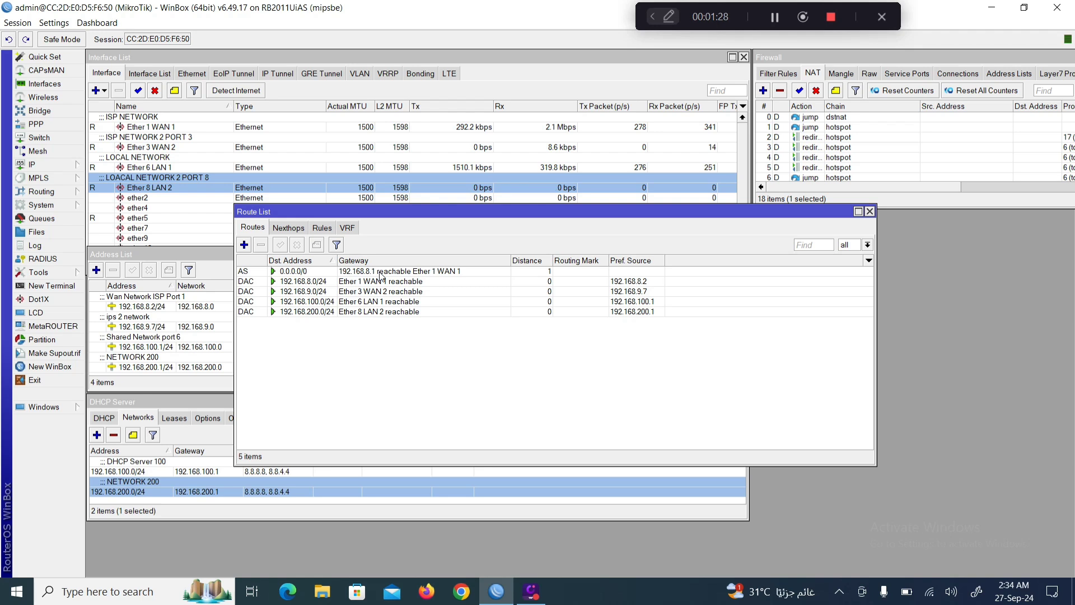
# Add a new default route 0.0.0.0/0 with gateway 192.168.9.1.
pyautogui.click(244, 246)
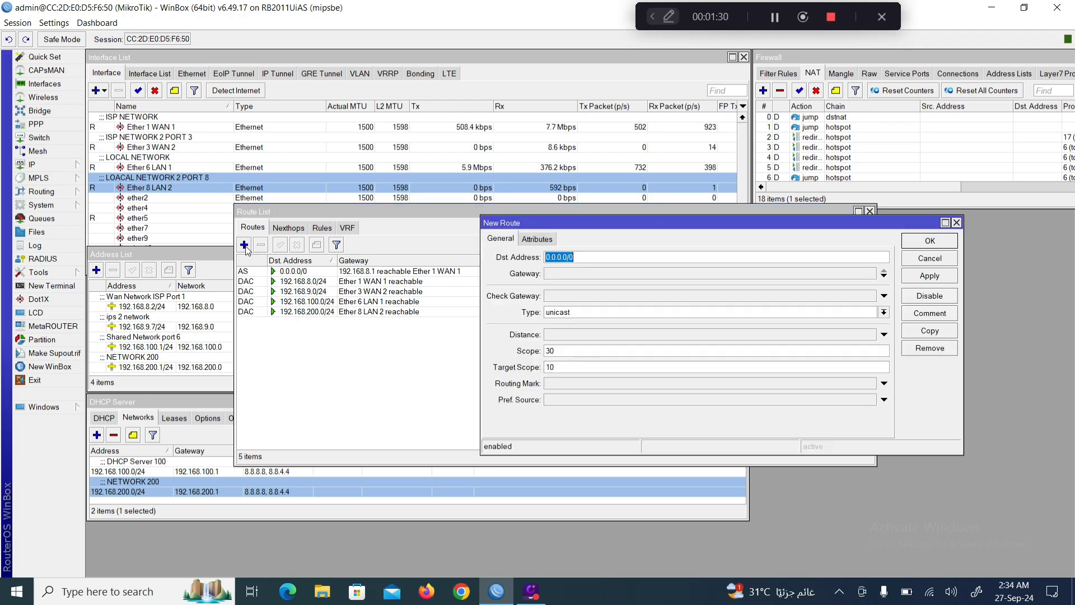
pyautogui.click(576, 274)
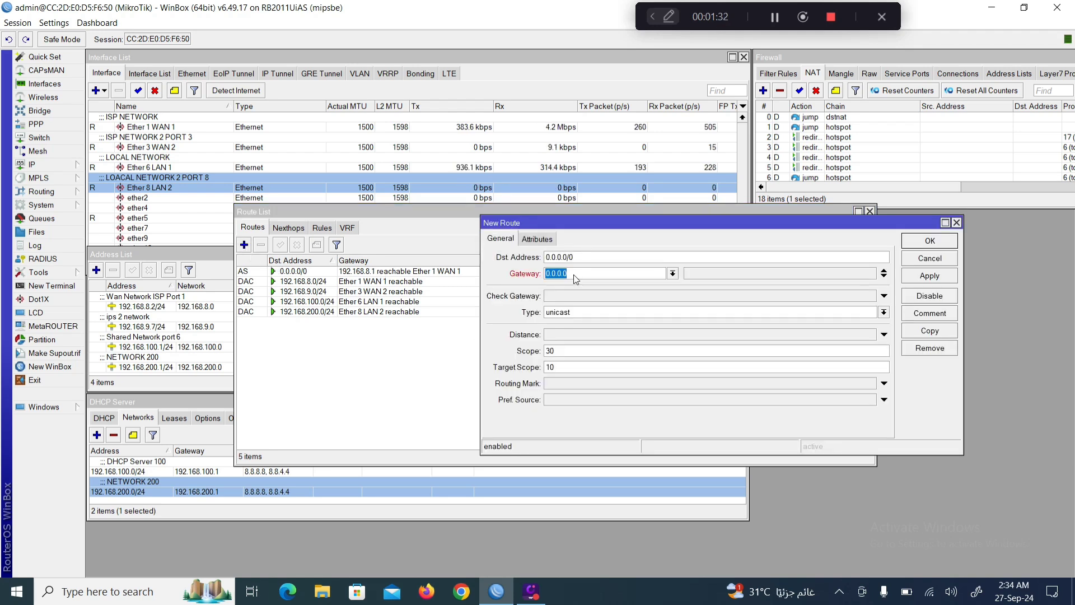
pyautogui.write('192')
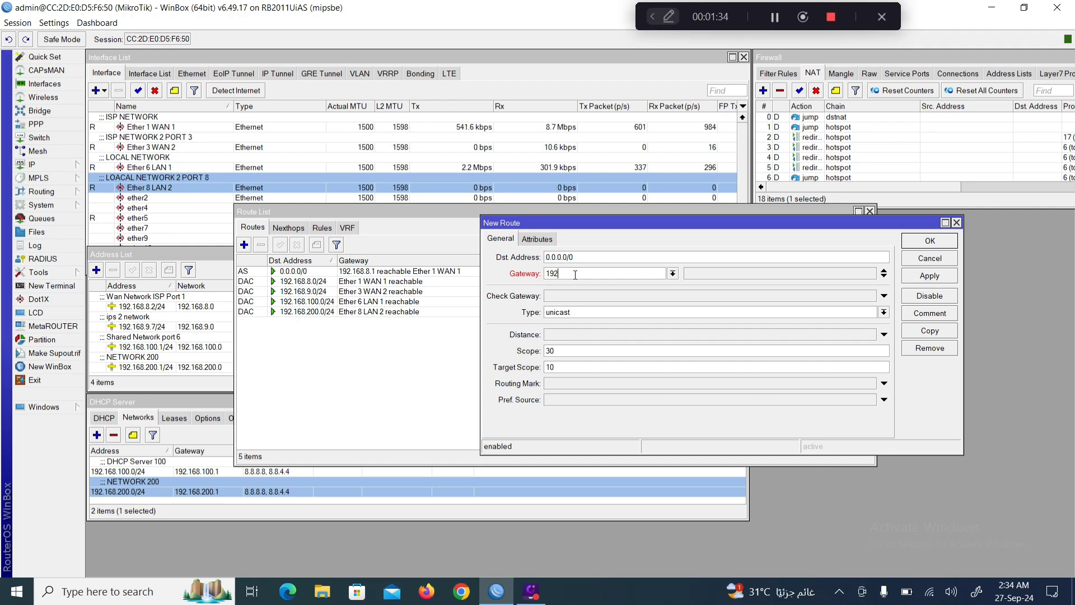
pyautogui.write('.168')
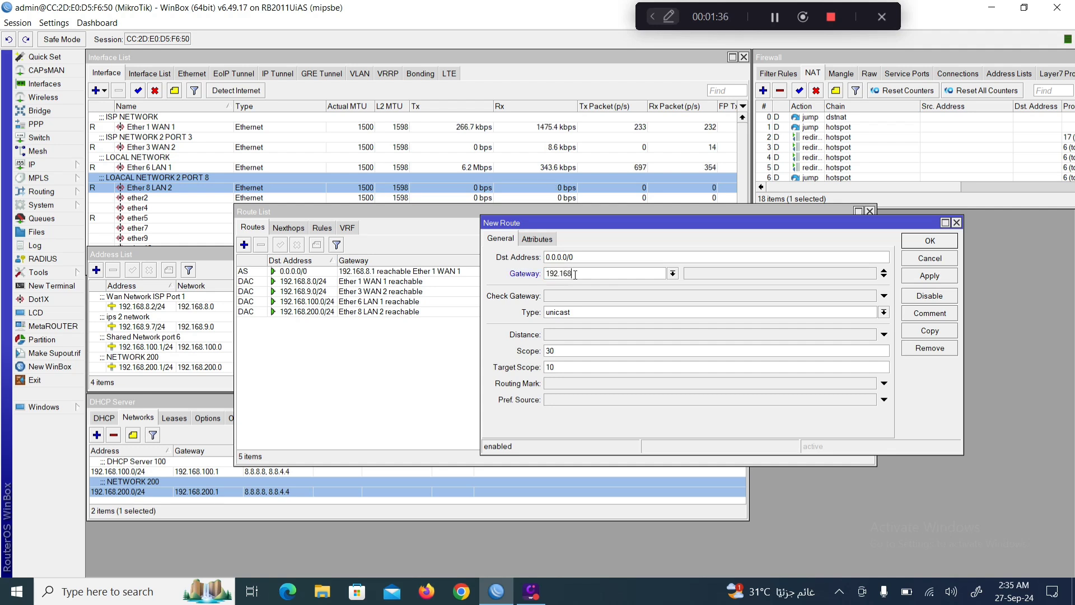
pyautogui.write('.9.1')
pyautogui.click(929, 278)
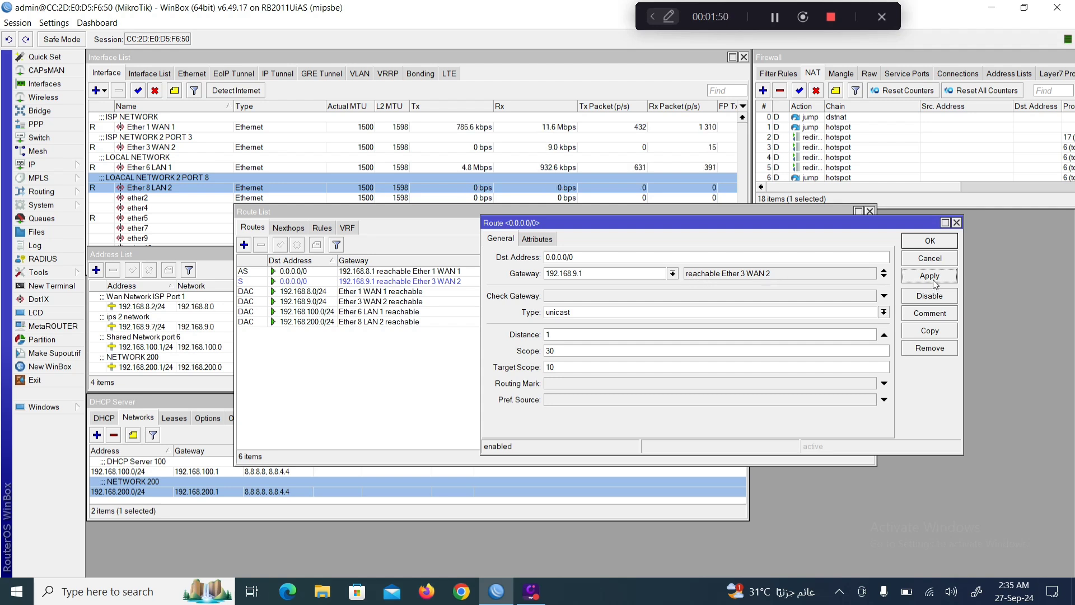
# Comment the route 'Route Network isp 2', save it, and move the Route List aside.
pyautogui.click(926, 315)
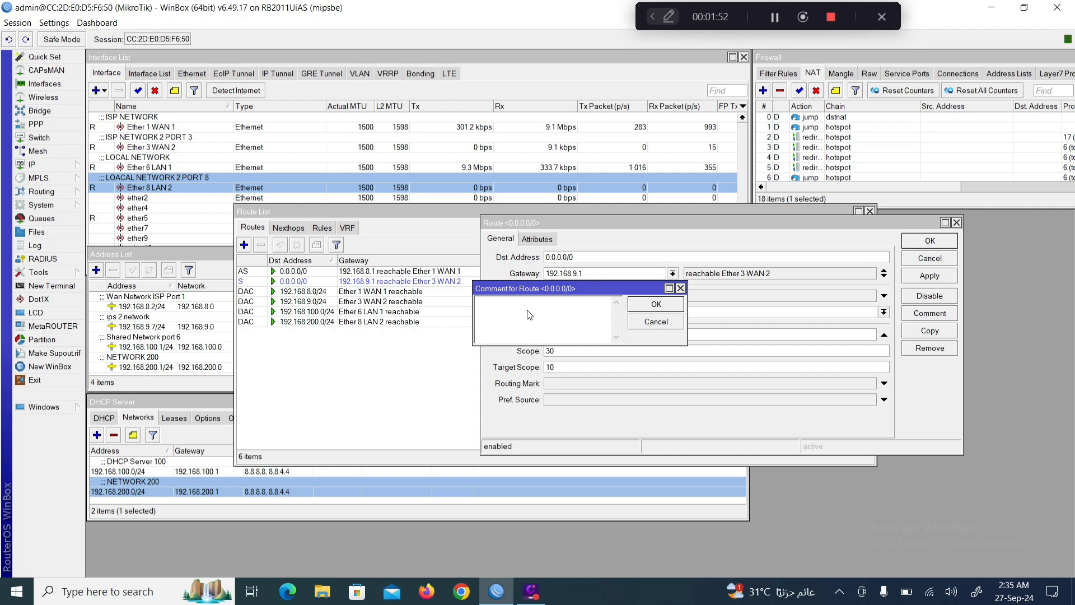
pyautogui.write('Rou')
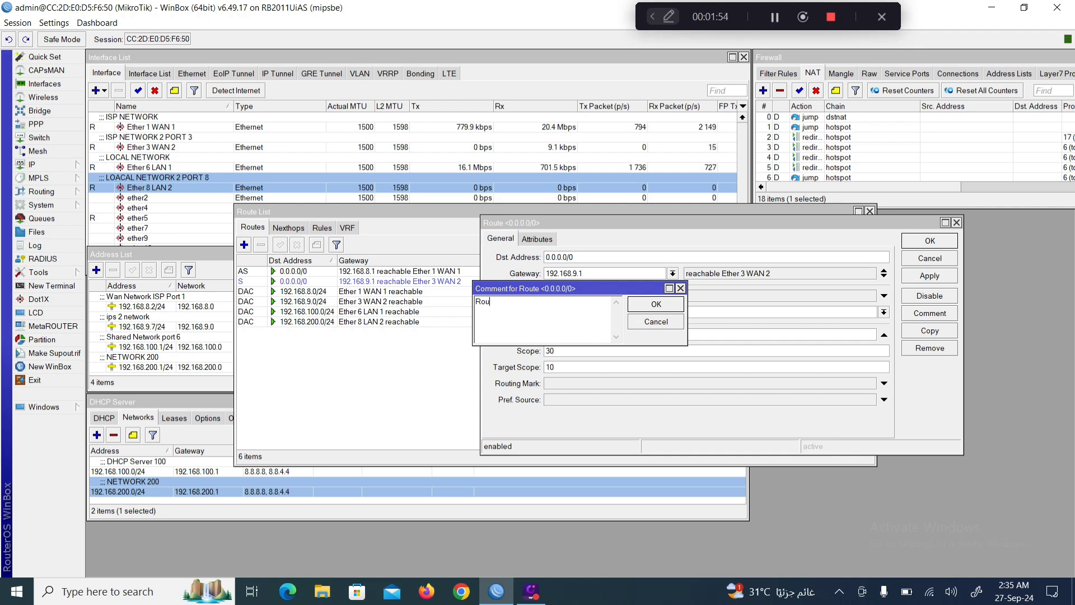
pyautogui.write('ter')
pyautogui.press('BackSpace')
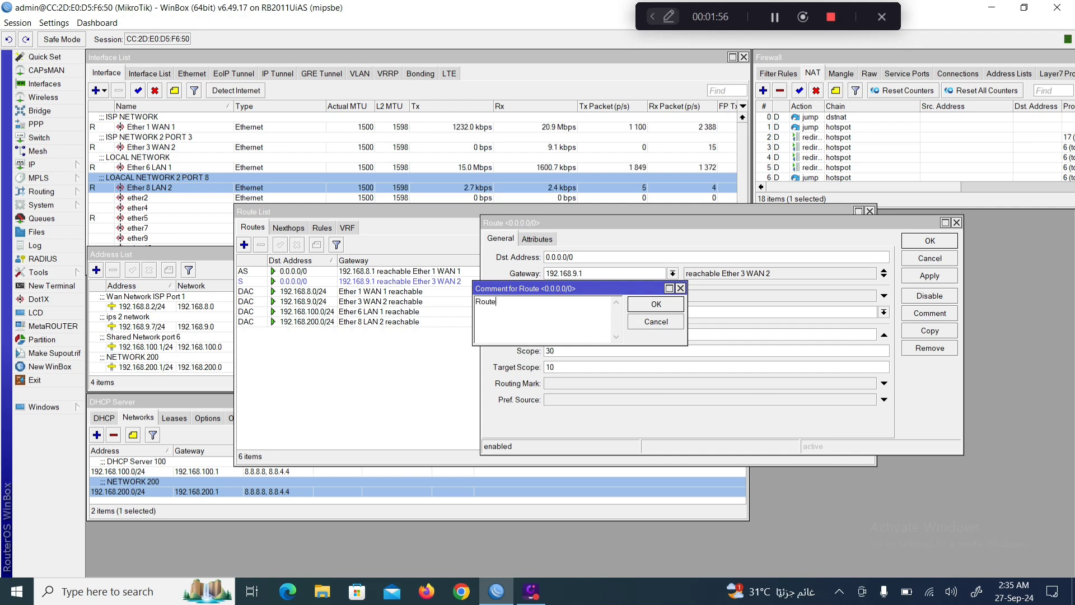
pyautogui.write('Netwo')
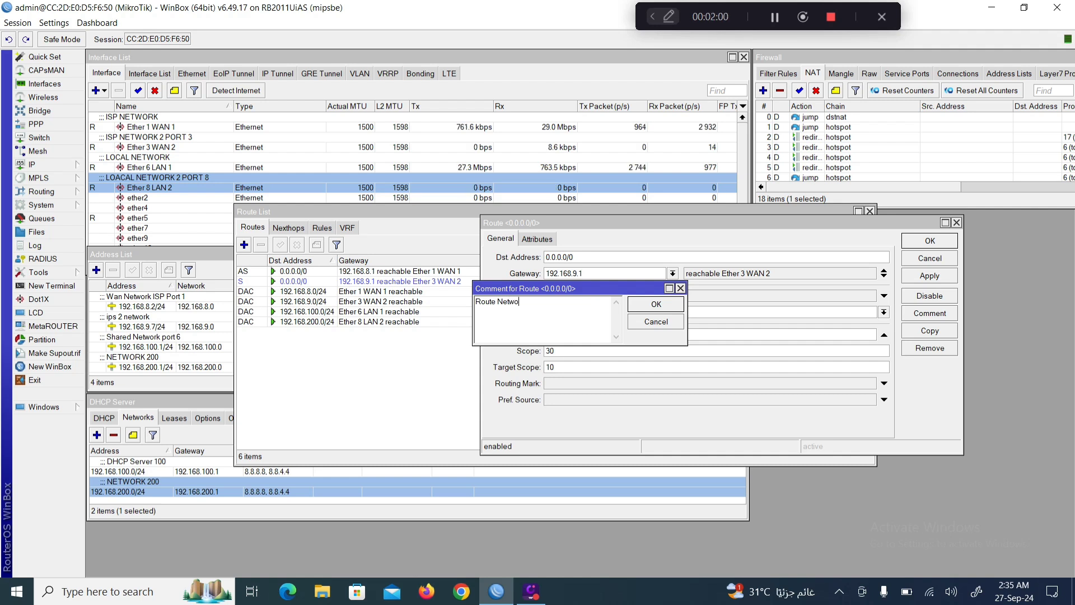
pyautogui.write('rk 9')
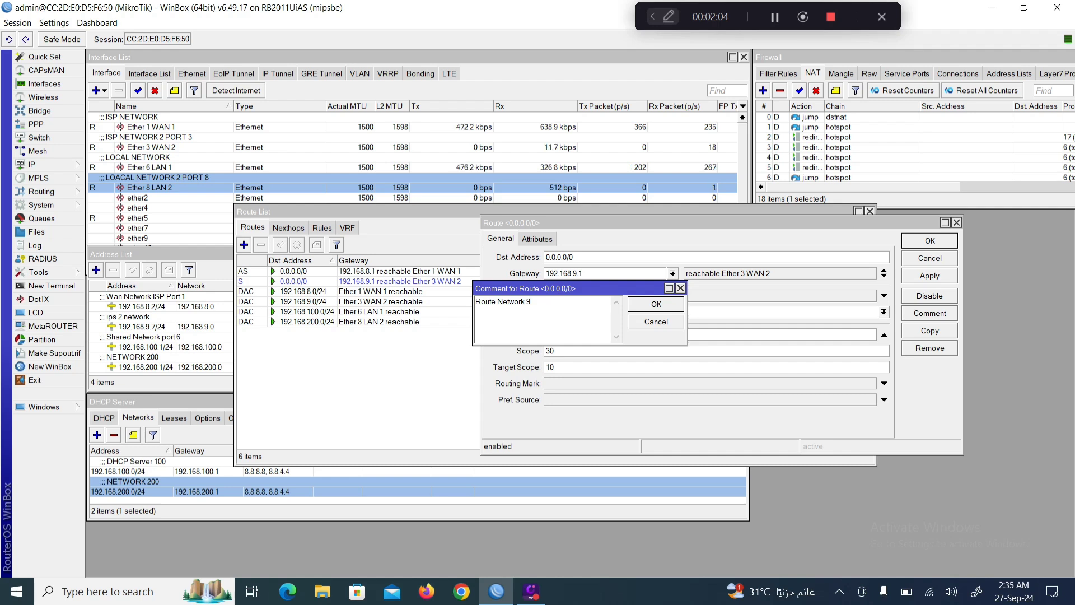
pyautogui.write(' isp 2')
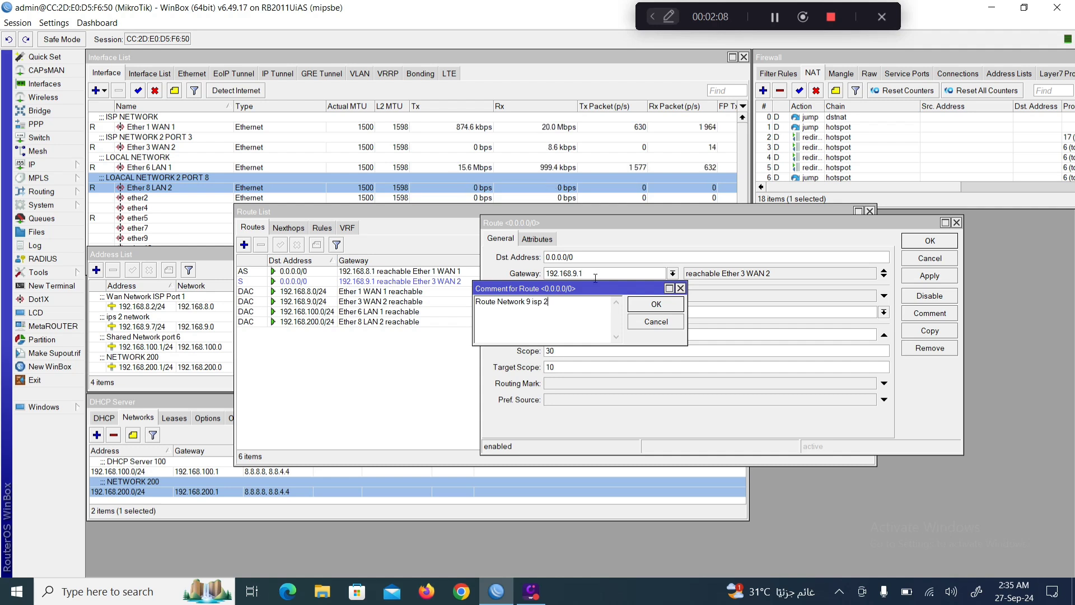
pyautogui.click(528, 304)
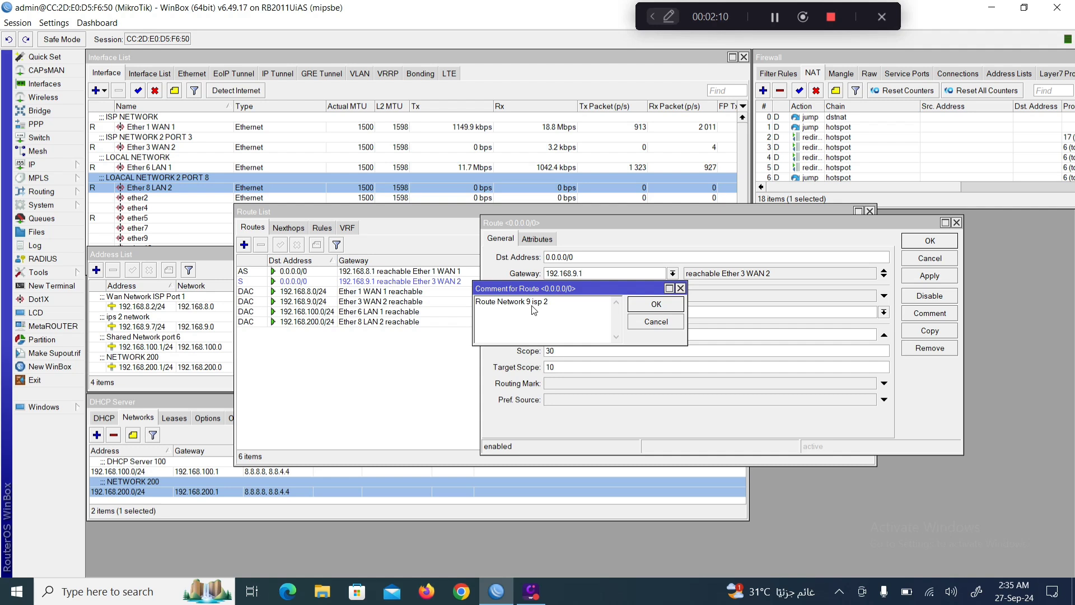
pyautogui.press('BackSpace')
pyautogui.press('BackSpace')
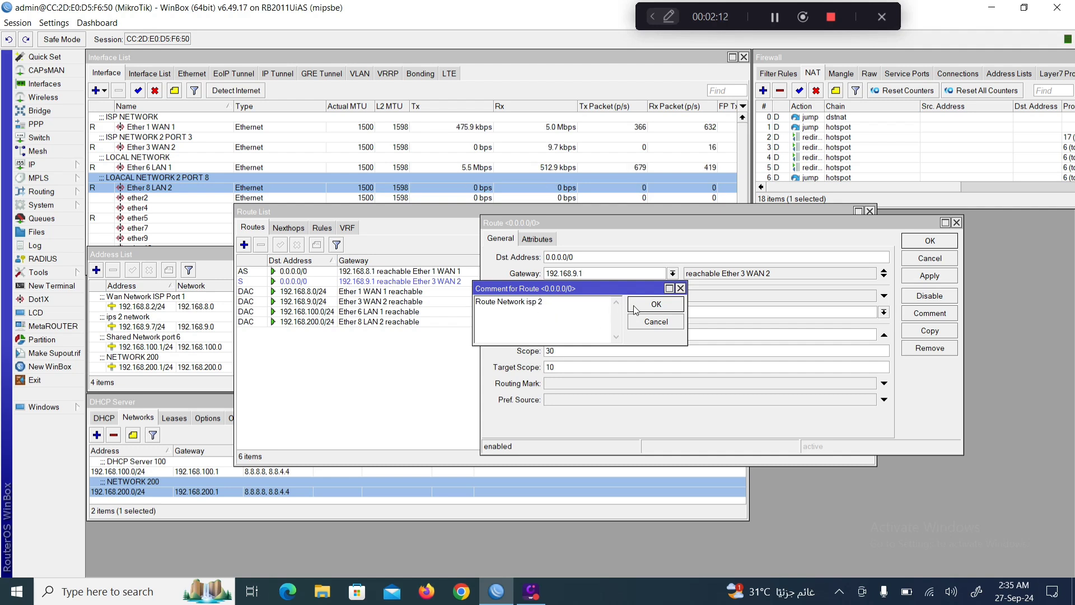
pyautogui.click(643, 304)
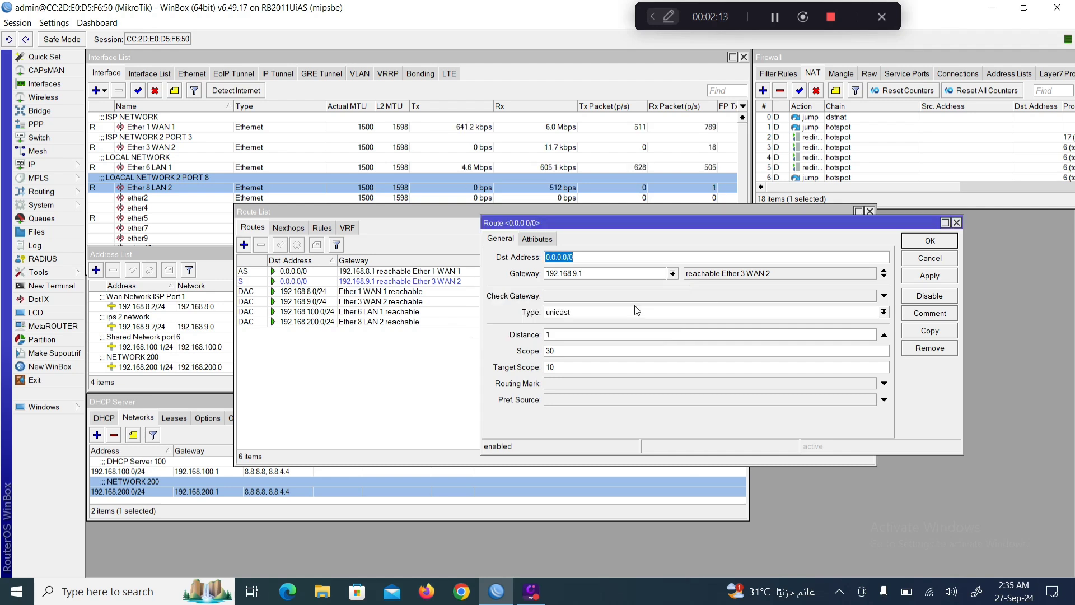
pyautogui.click(929, 277)
pyautogui.click(923, 243)
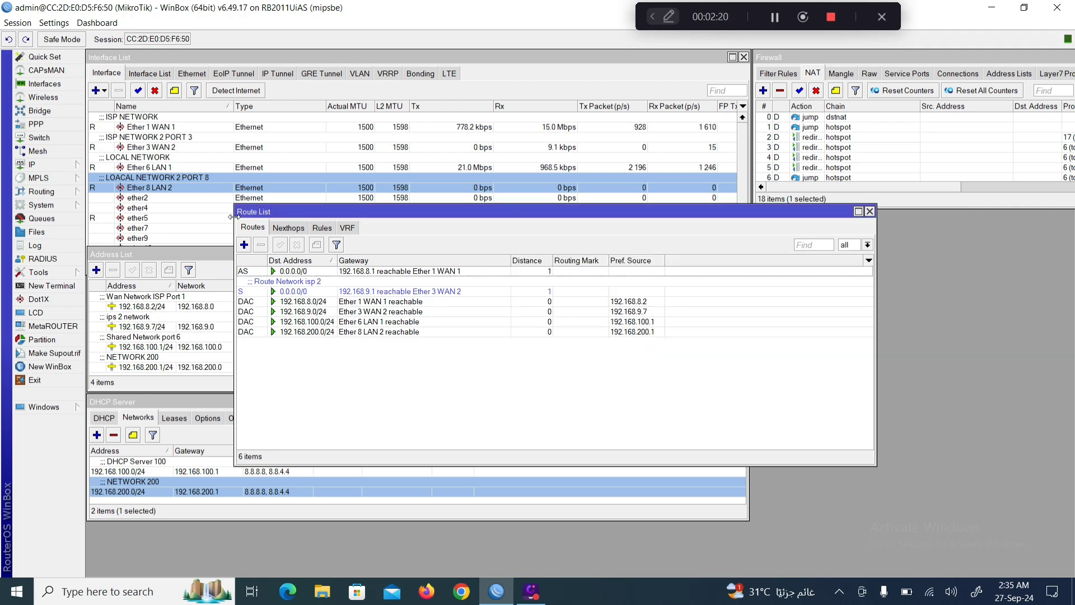
pyautogui.moveTo(235, 221); pyautogui.dragTo(449, 221)
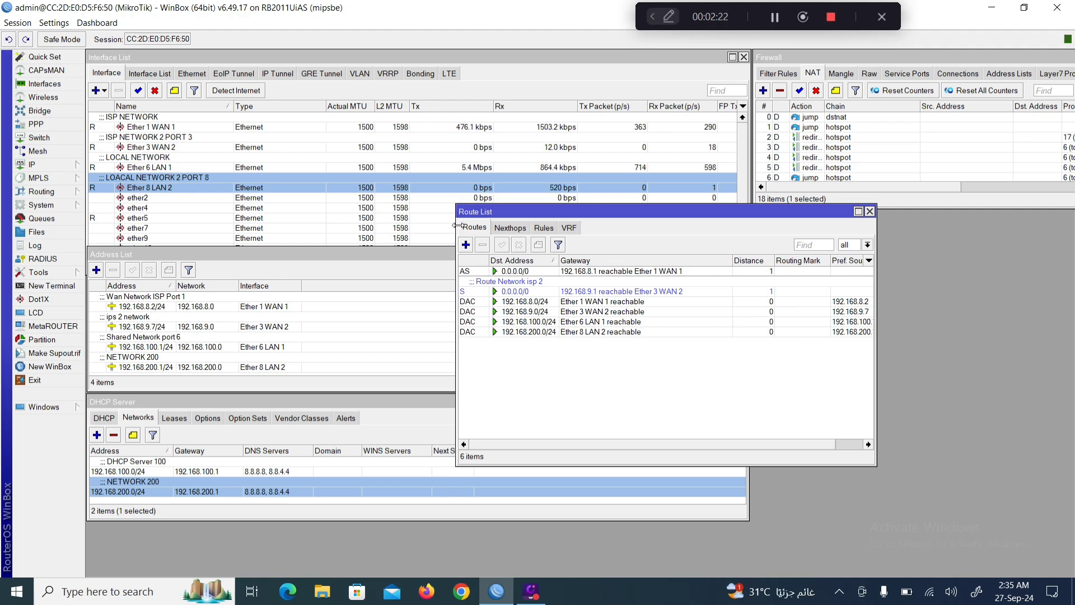
pyautogui.moveTo(546, 214); pyautogui.dragTo(845, 222)
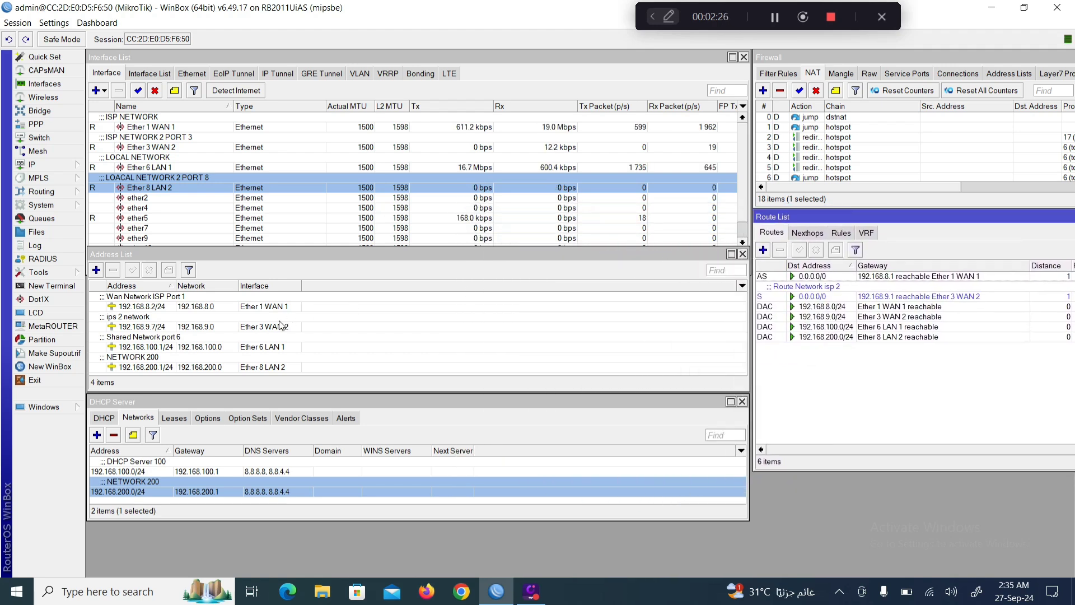
# Open IP > Hotspot and switch to the Servers tab showing hotspot1 on Ether 6 LAN 1.
pyautogui.click(56, 168)
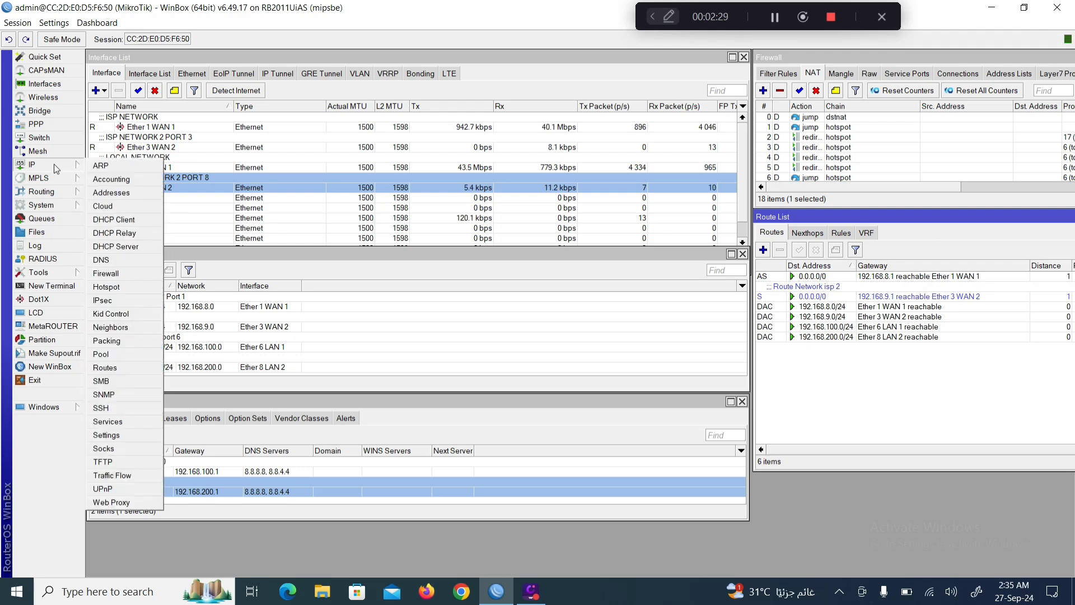
pyautogui.click(109, 287)
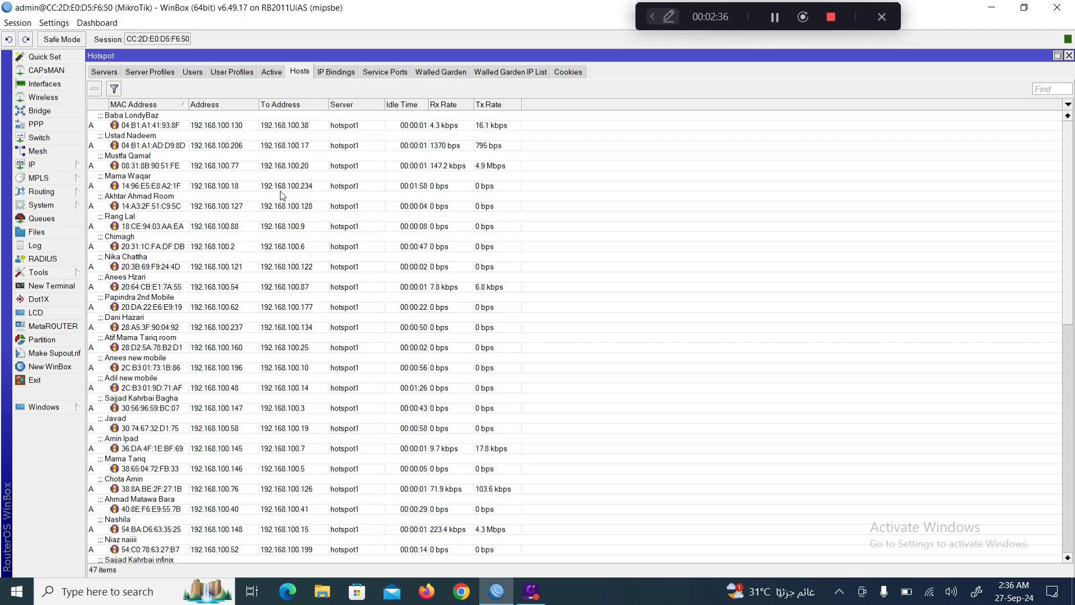
pyautogui.scroll(-4, 320, 332)
pyautogui.scroll(3, 321, 332)
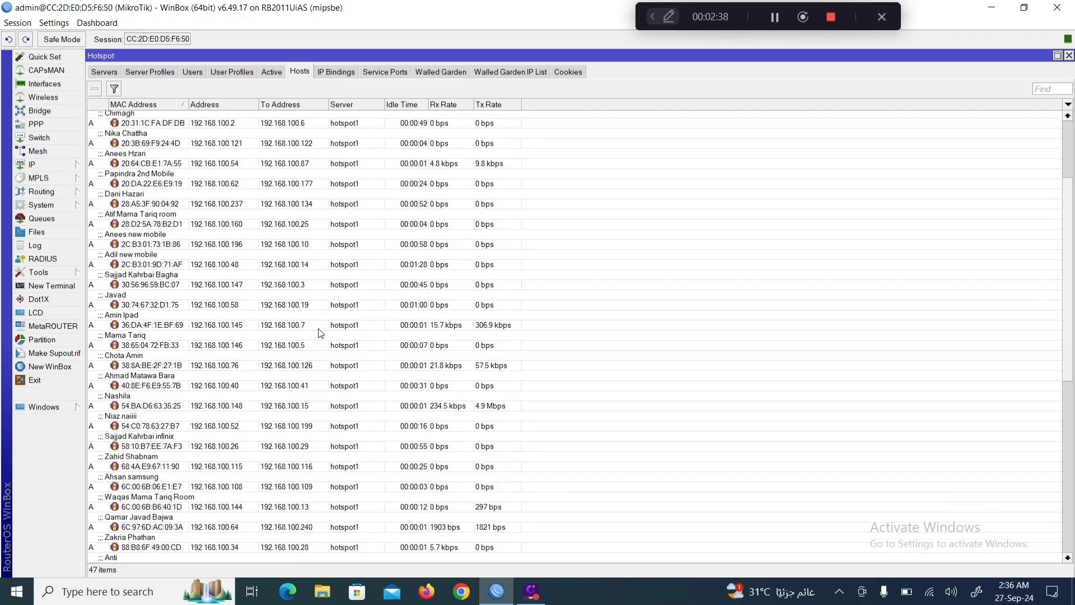
pyautogui.click(112, 78)
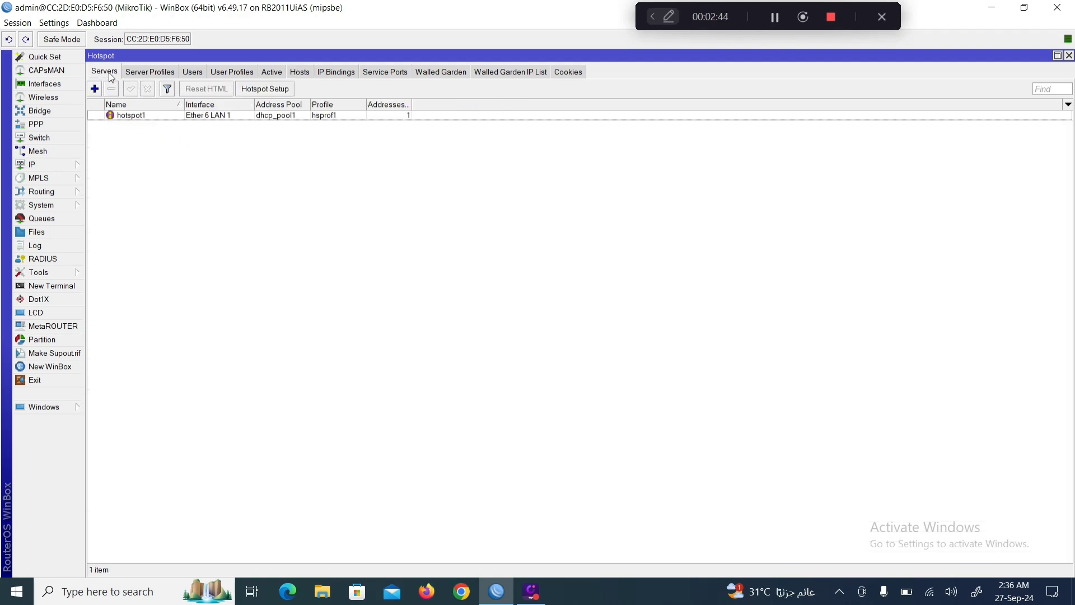
# Start Hotspot Setup on Ether 8 LAN 2, masquerading off, with local address 192.168.200.1/24.
pyautogui.click(278, 89)
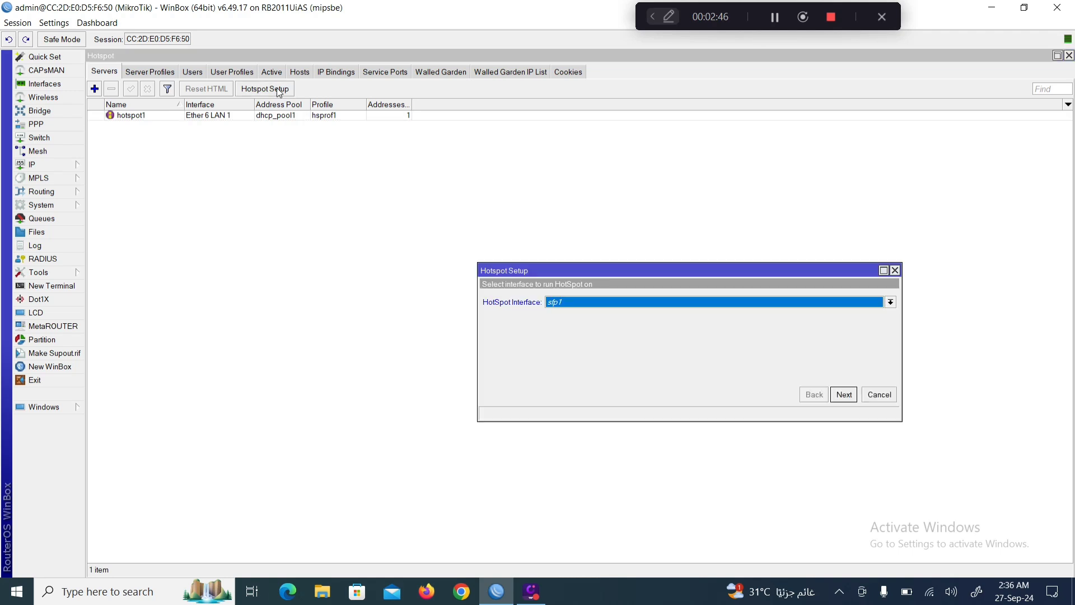
pyautogui.click(890, 301)
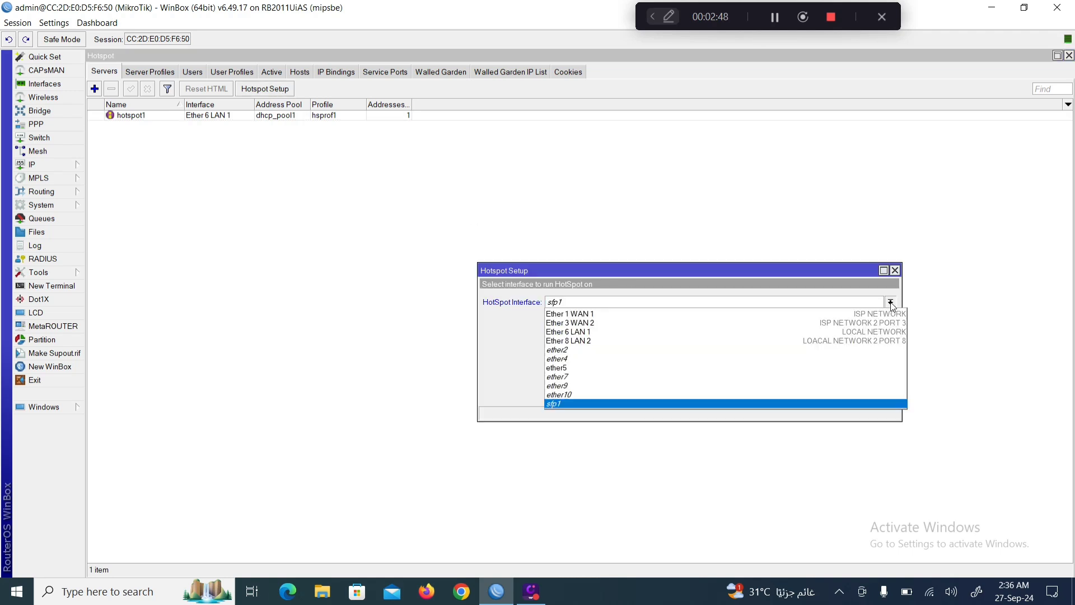
pyautogui.click(583, 340)
pyautogui.click(843, 394)
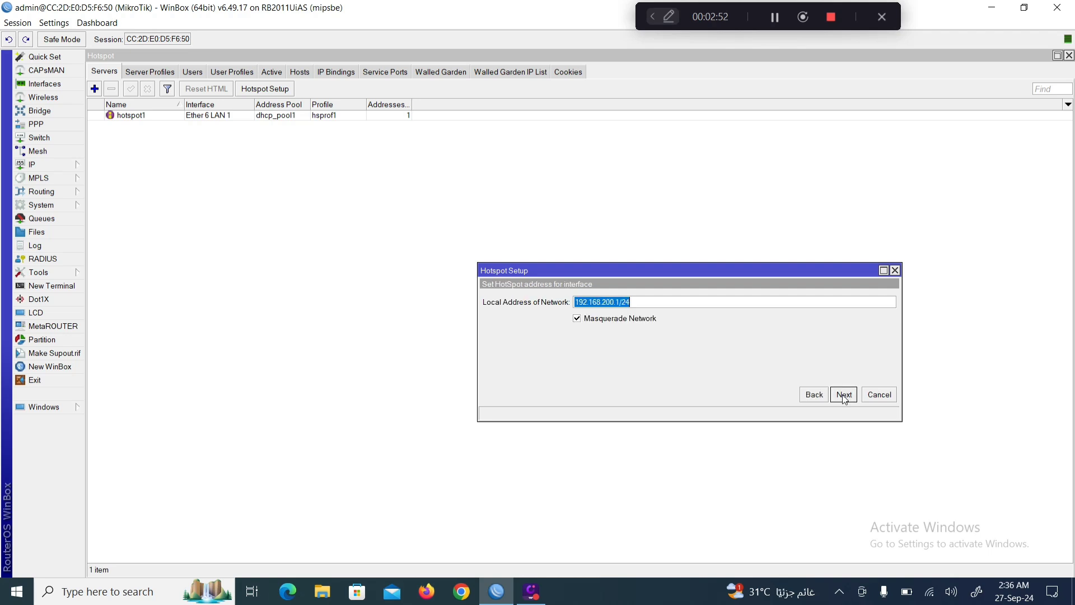
pyautogui.click(576, 320)
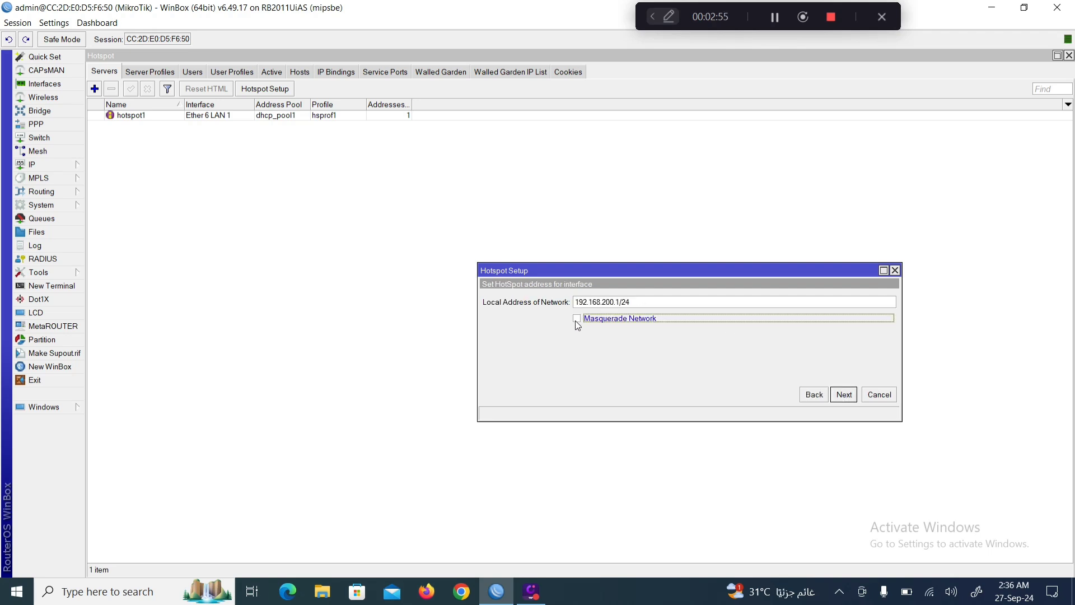
pyautogui.click(844, 394)
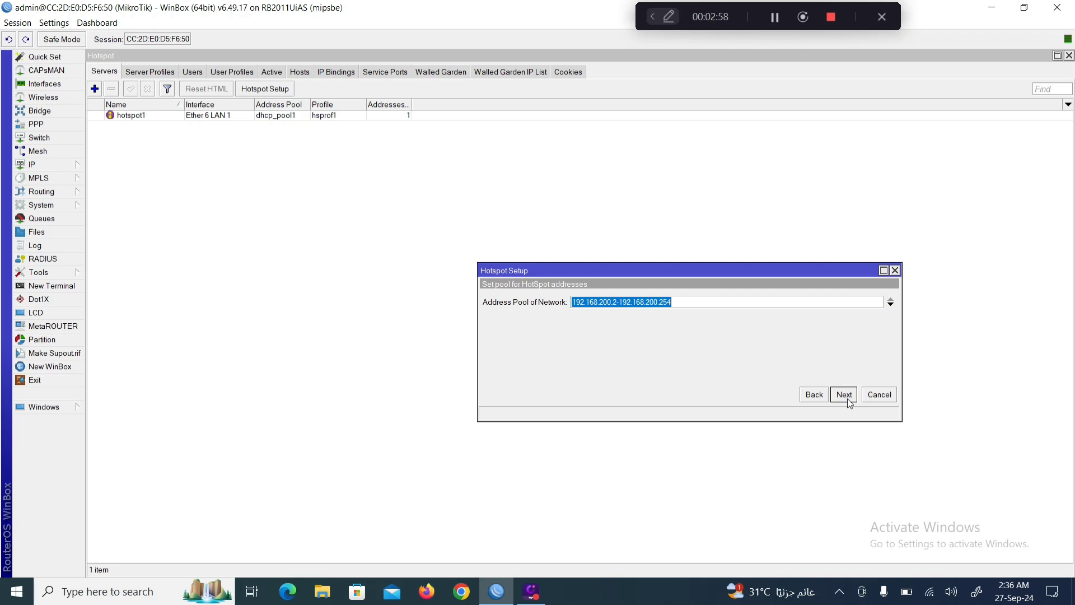
# Accept pool 192.168.200.2-254, no certificate or SMTP, DNS 8.8.8.8/8.8.4.4, DNS name Ghumman.net, and finish.
pyautogui.click(843, 397)
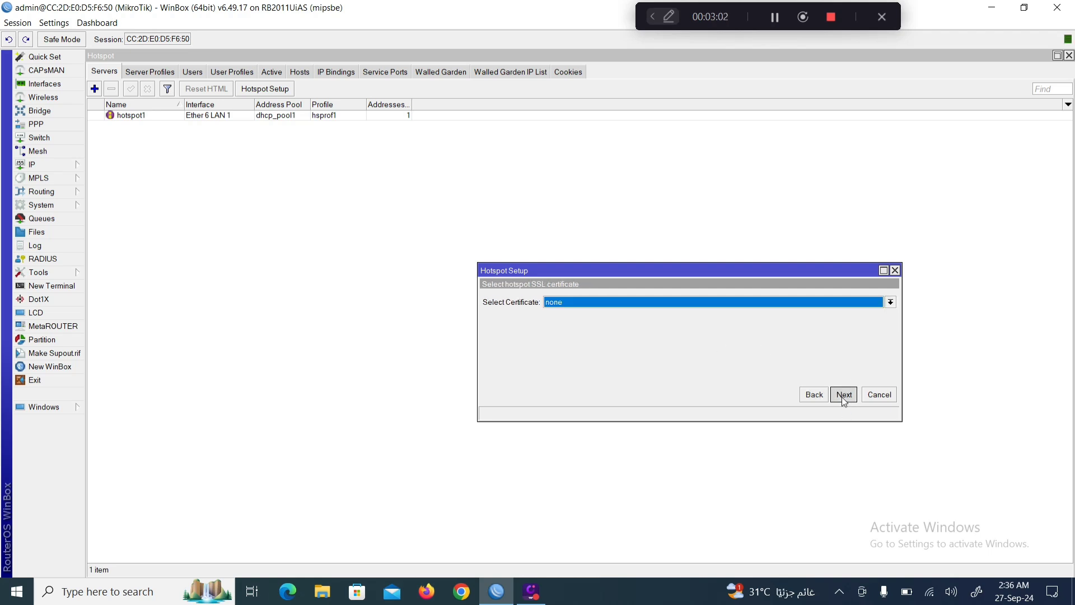
pyautogui.click(842, 395)
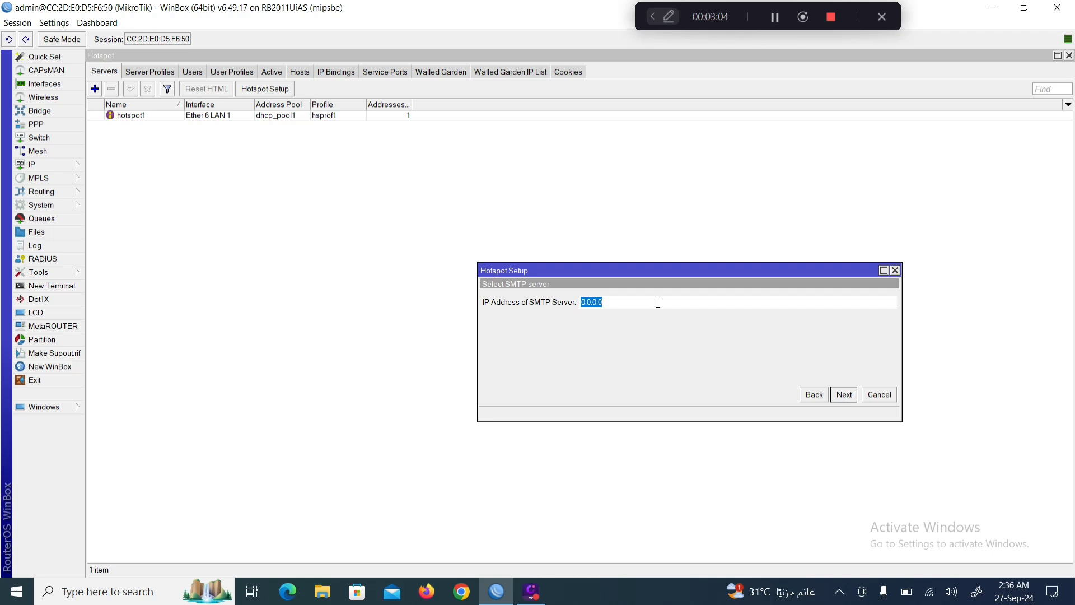
pyautogui.click(841, 395)
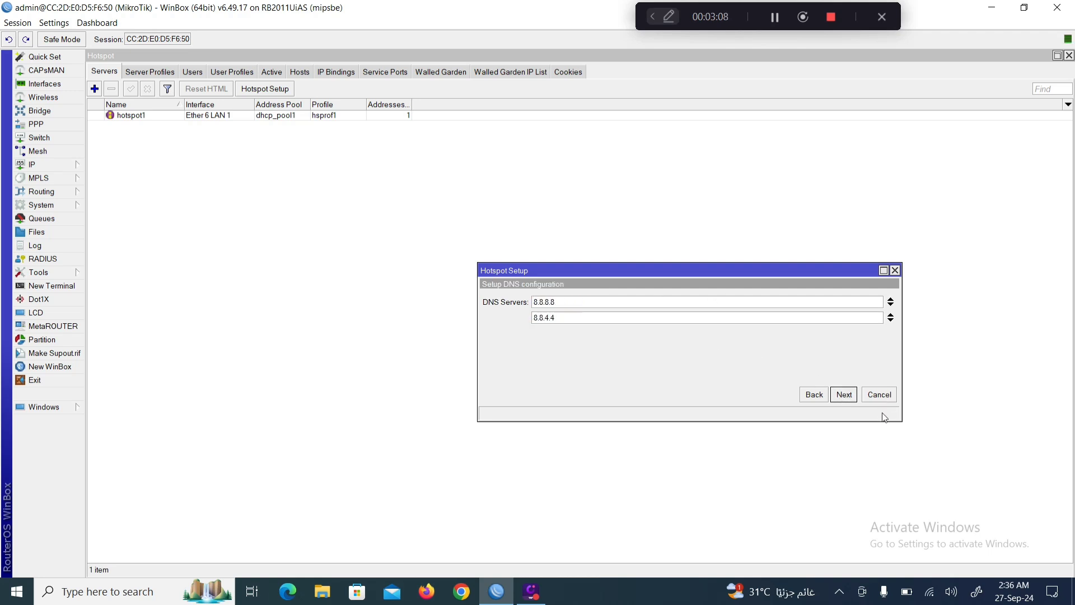
pyautogui.click(843, 395)
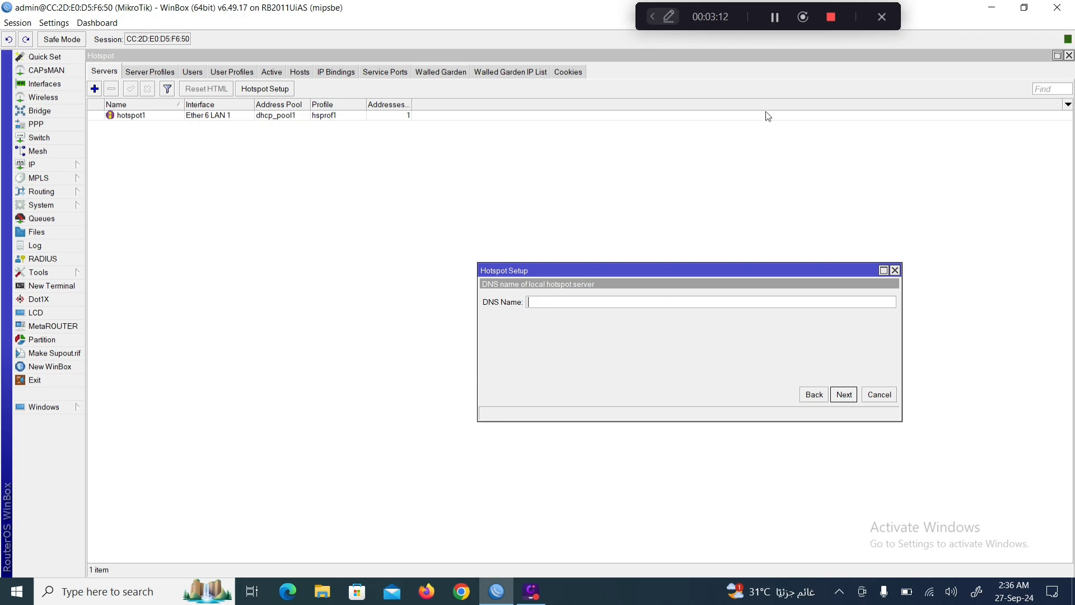
pyautogui.click(774, 17)
pyautogui.click(588, 305)
pyautogui.write('Ghumman.net')
pyautogui.click(844, 395)
pyautogui.click(586, 308)
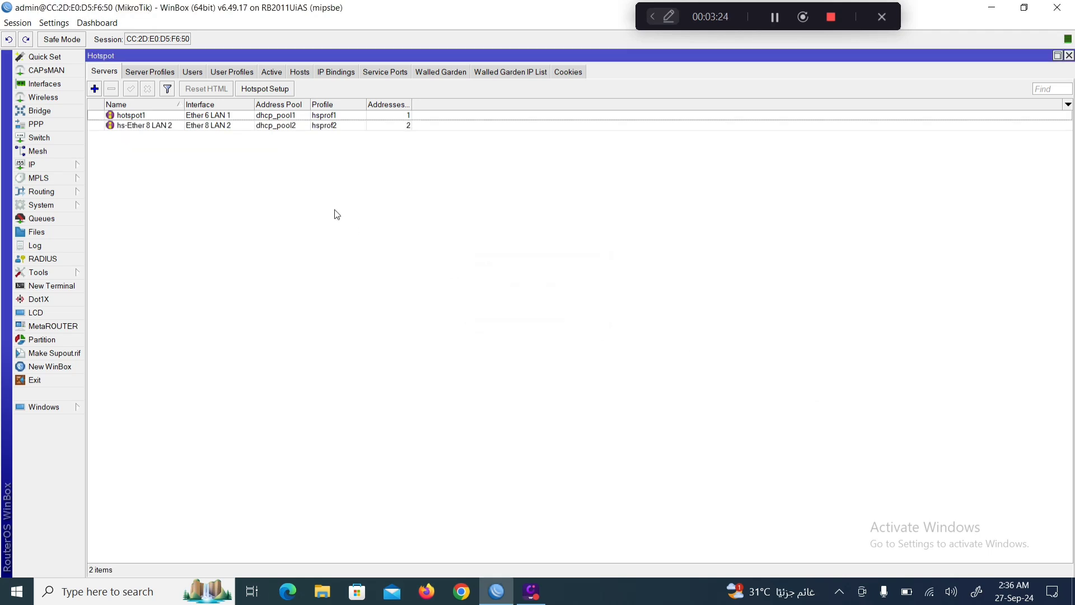
# Set Addresses Per MAC to 1 on the hs-Ether 8 LAN 2 server.
pyautogui.doubleClick(209, 127)
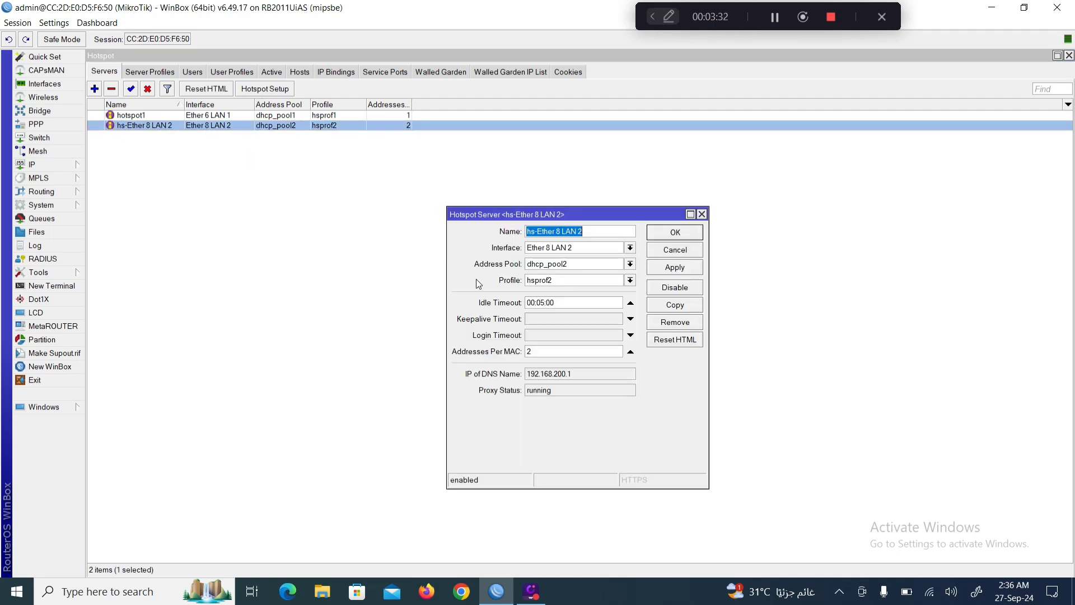
pyautogui.moveTo(546, 354); pyautogui.dragTo(529, 351)
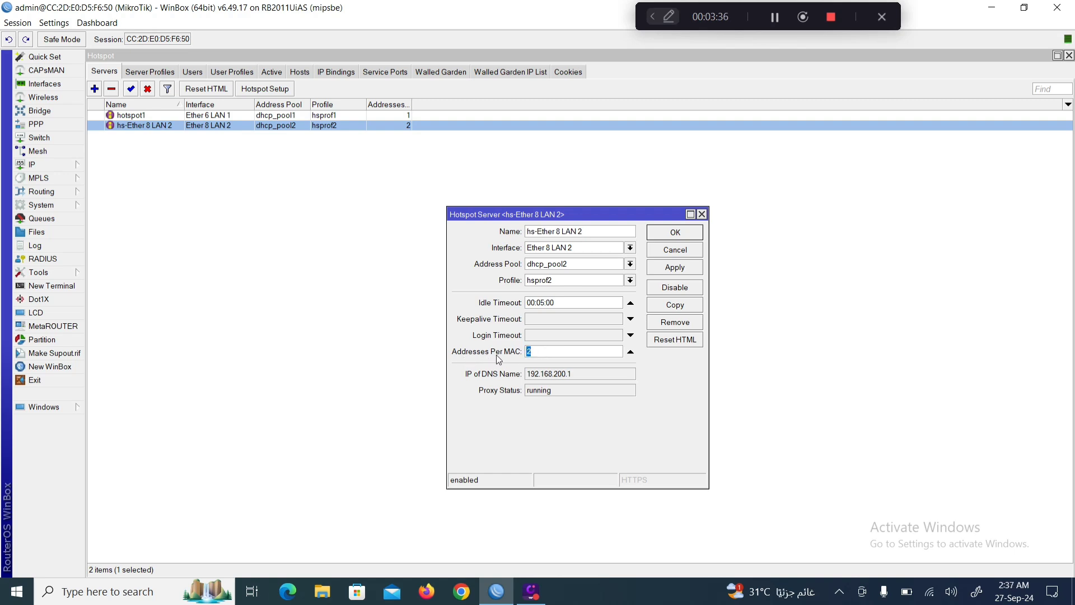
pyautogui.write('1')
pyautogui.click(675, 271)
pyautogui.click(674, 234)
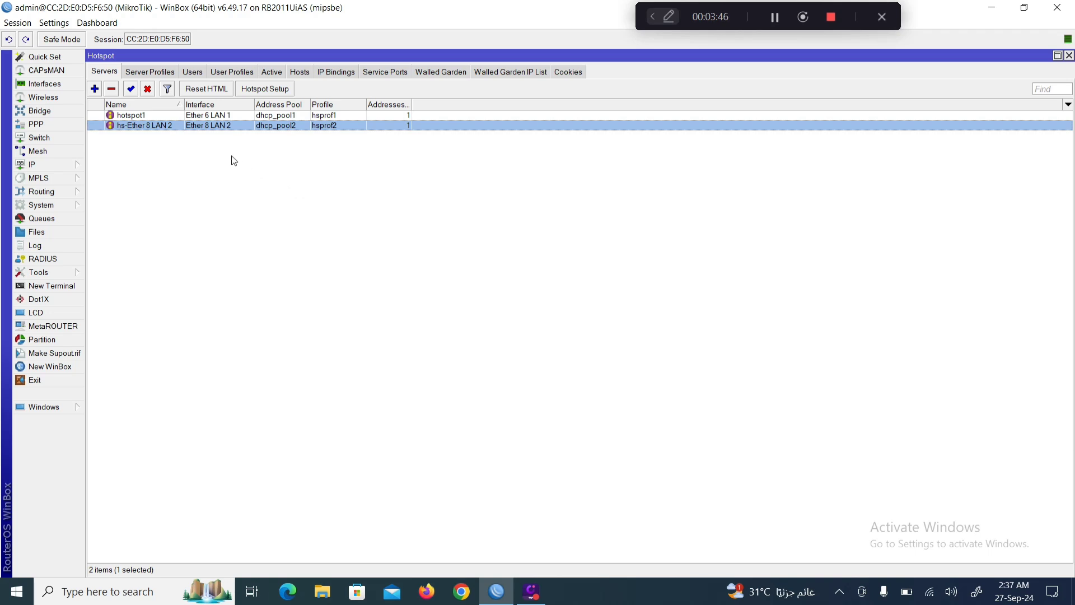
# Recheck the hs-Ether 8 LAN 2 settings, then show the Server Profiles list.
pyautogui.doubleClick(212, 126)
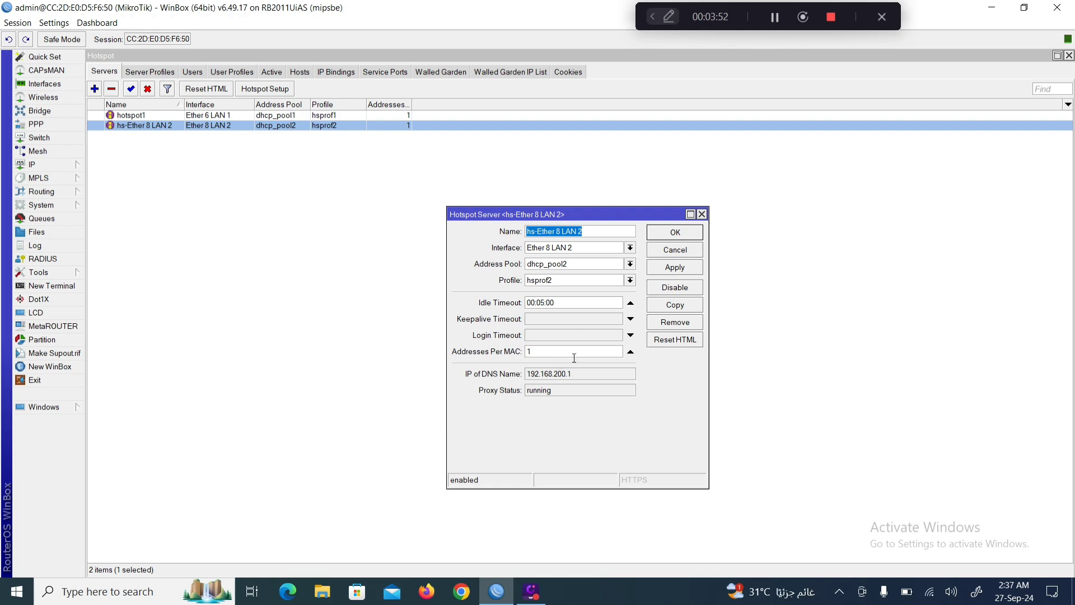
pyautogui.click(674, 249)
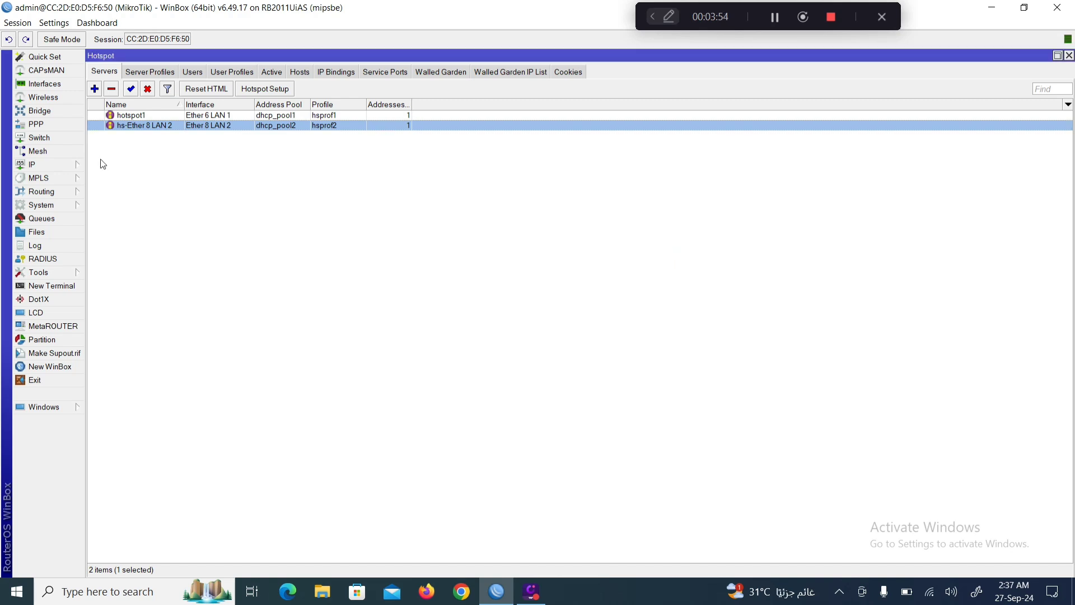
pyautogui.click(155, 75)
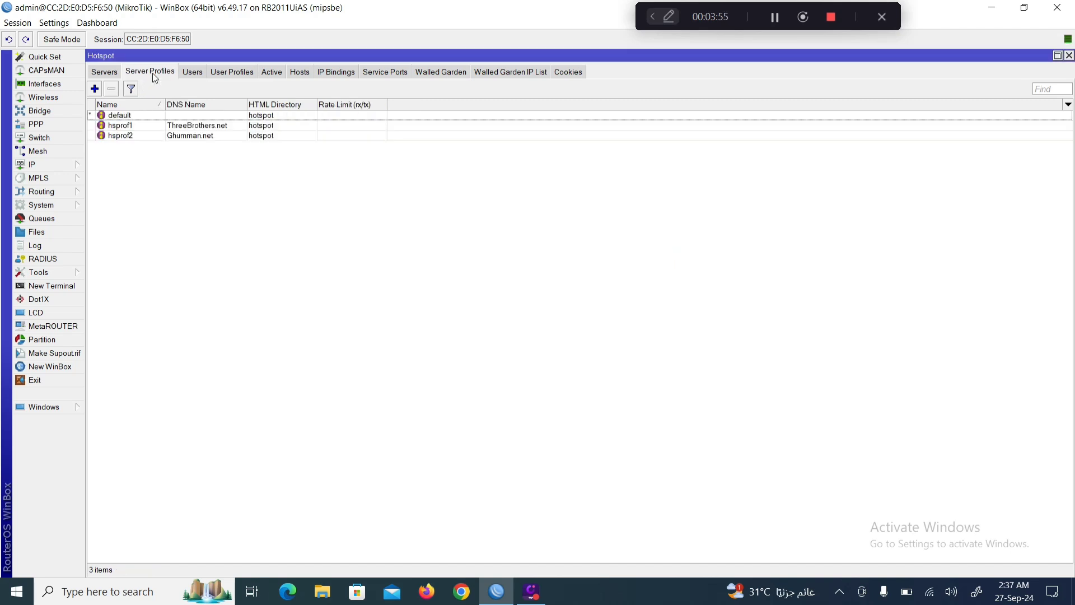
# Set hsprof2 login to MAC, HTTP CHAP and HTTP PAP without cookie, with a MAC authentication password.
pyautogui.doubleClick(127, 140)
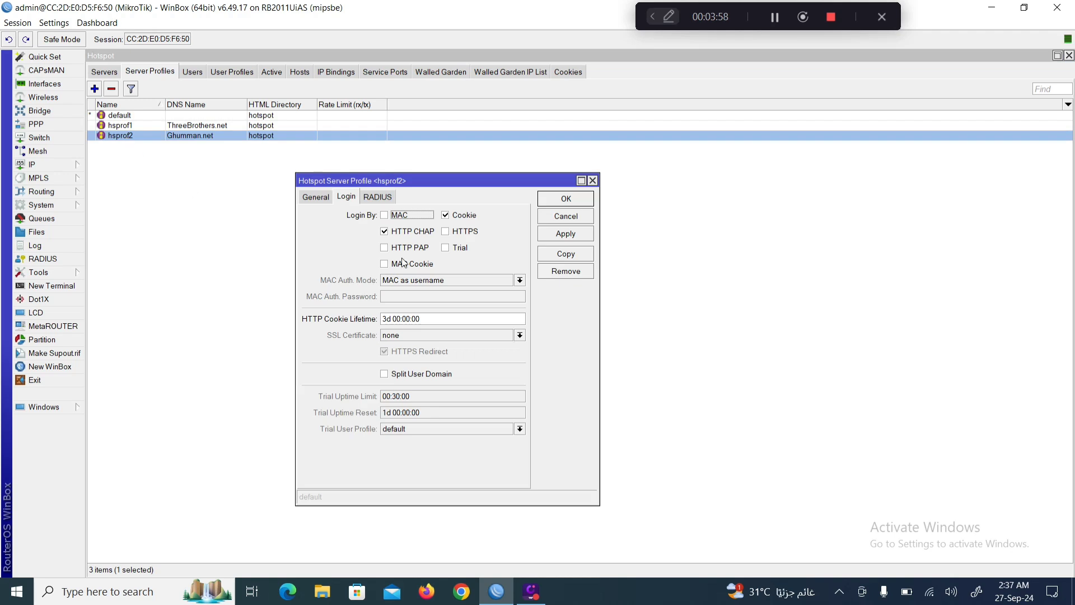
pyautogui.click(446, 216)
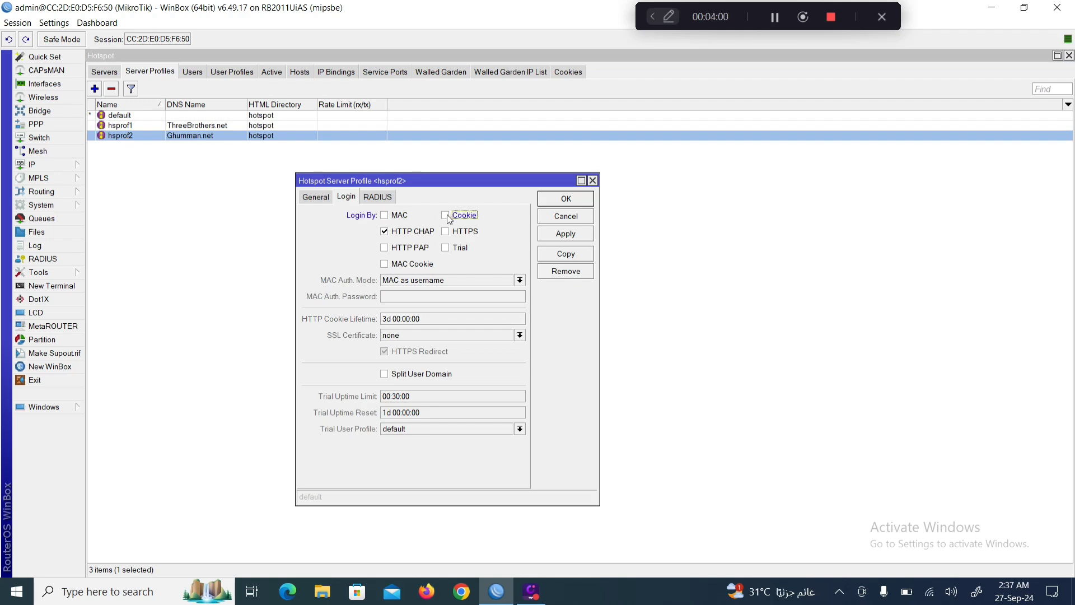
pyautogui.click(385, 218)
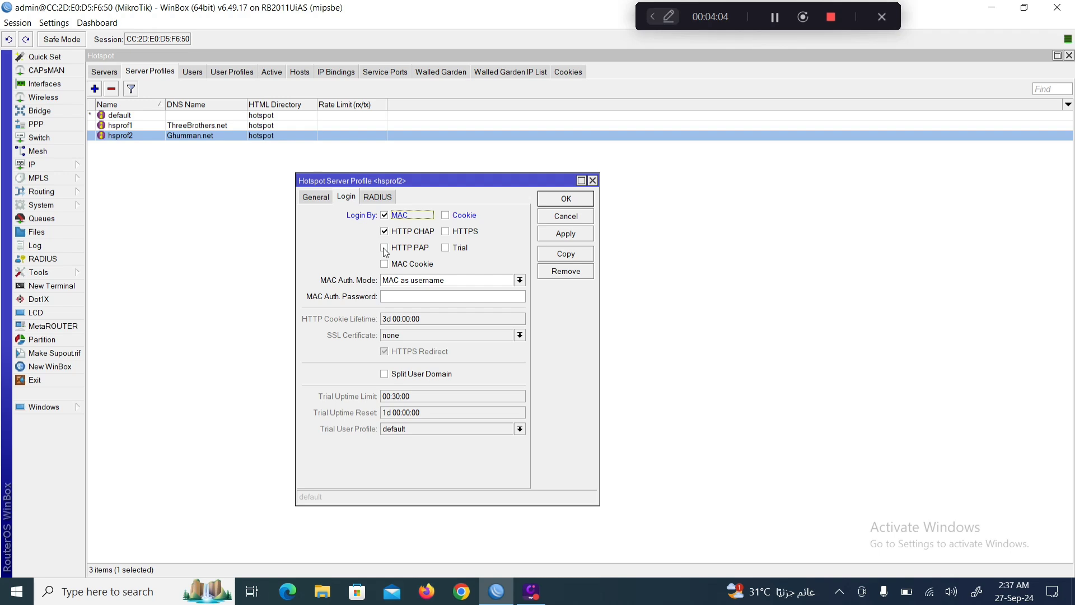
pyautogui.click(386, 250)
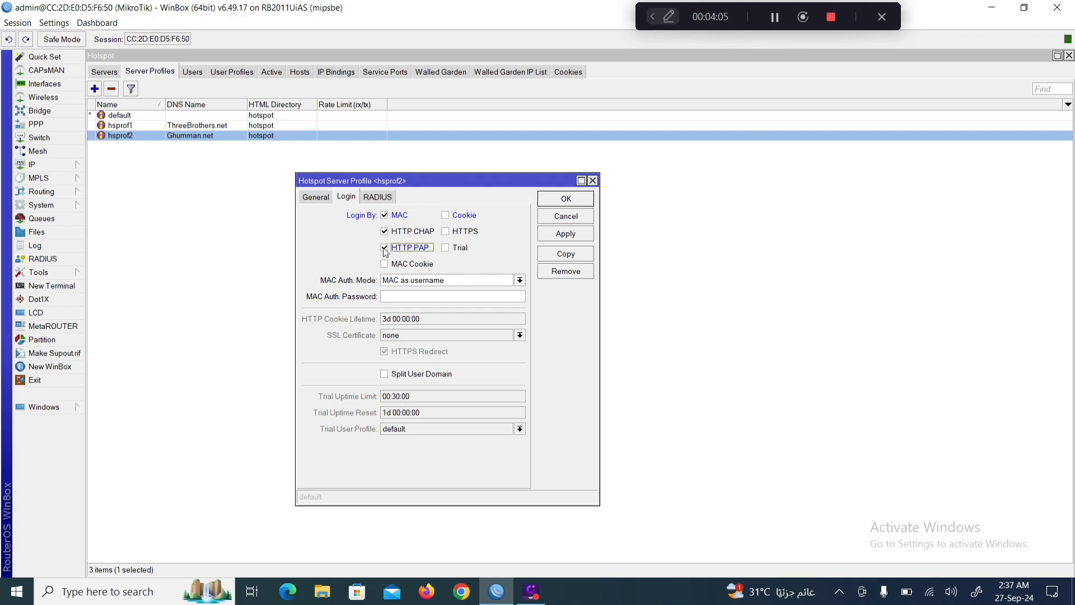
pyautogui.click(393, 298)
pyautogui.write('1234')
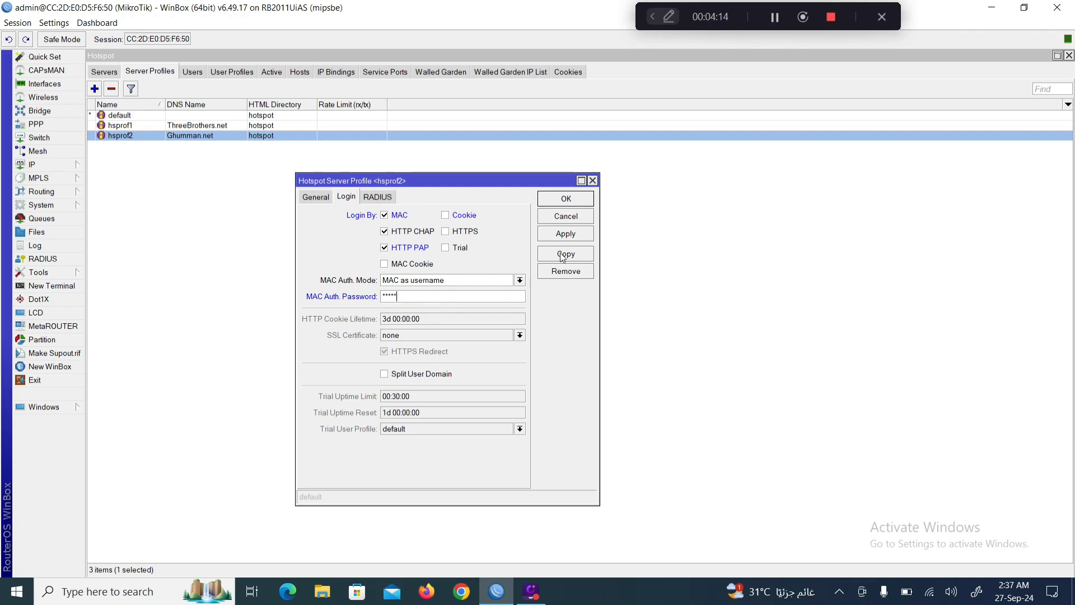
pyautogui.click(569, 200)
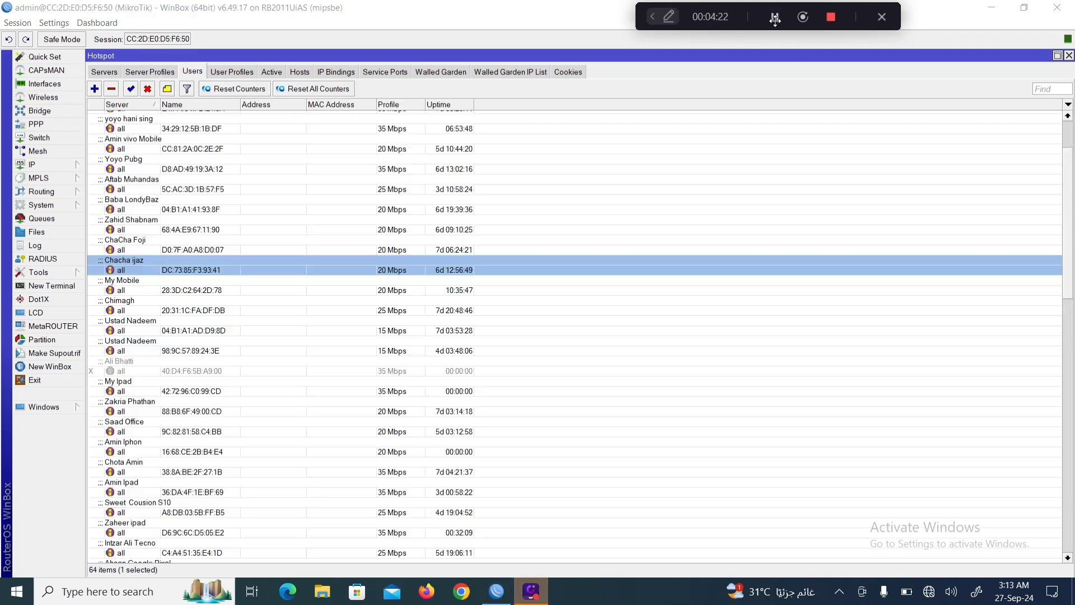
# Reopen the Hotspot window and delete the 'test' user profile.
pyautogui.click(1068, 56)
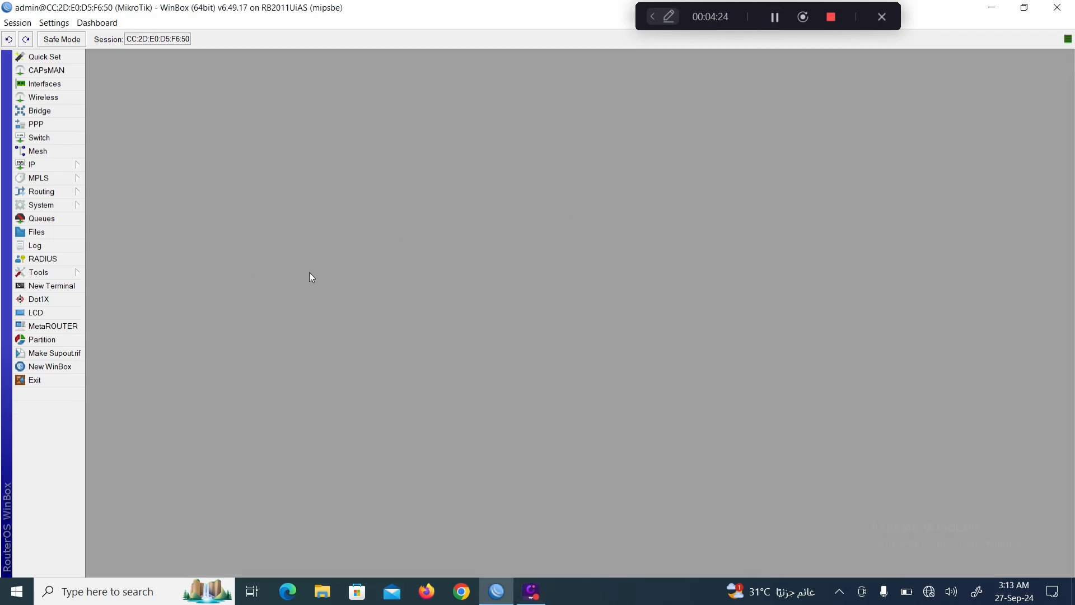
pyautogui.click(45, 166)
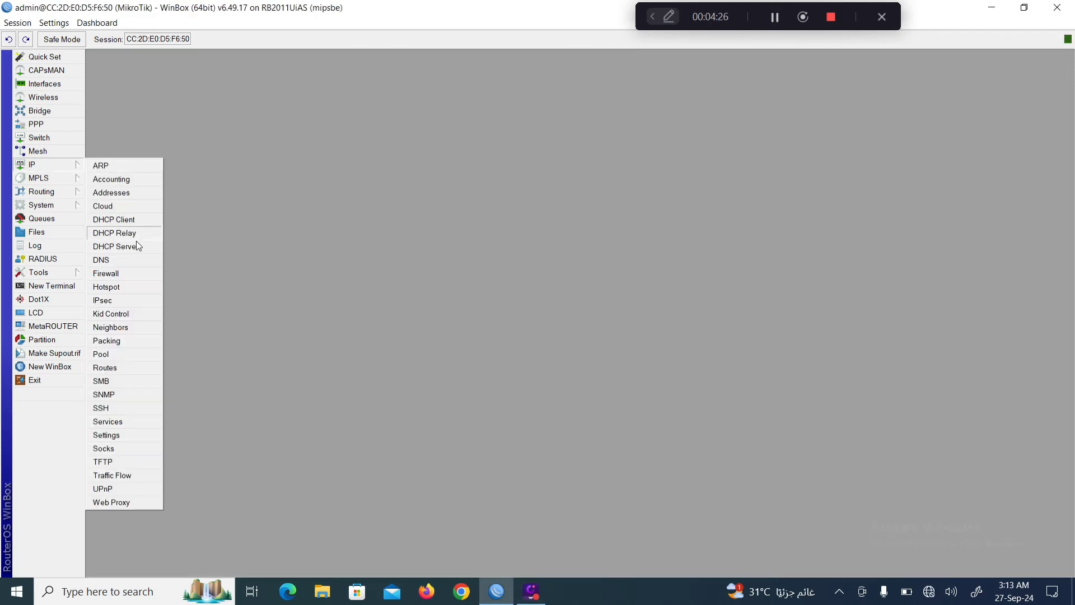
pyautogui.click(120, 286)
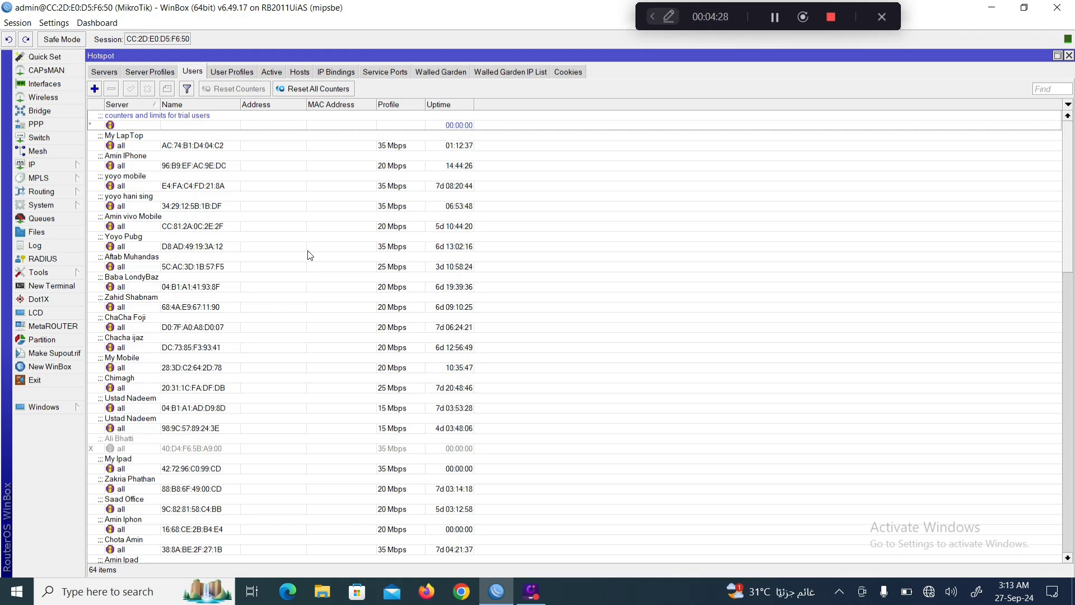
pyautogui.click(231, 73)
pyautogui.click(114, 137)
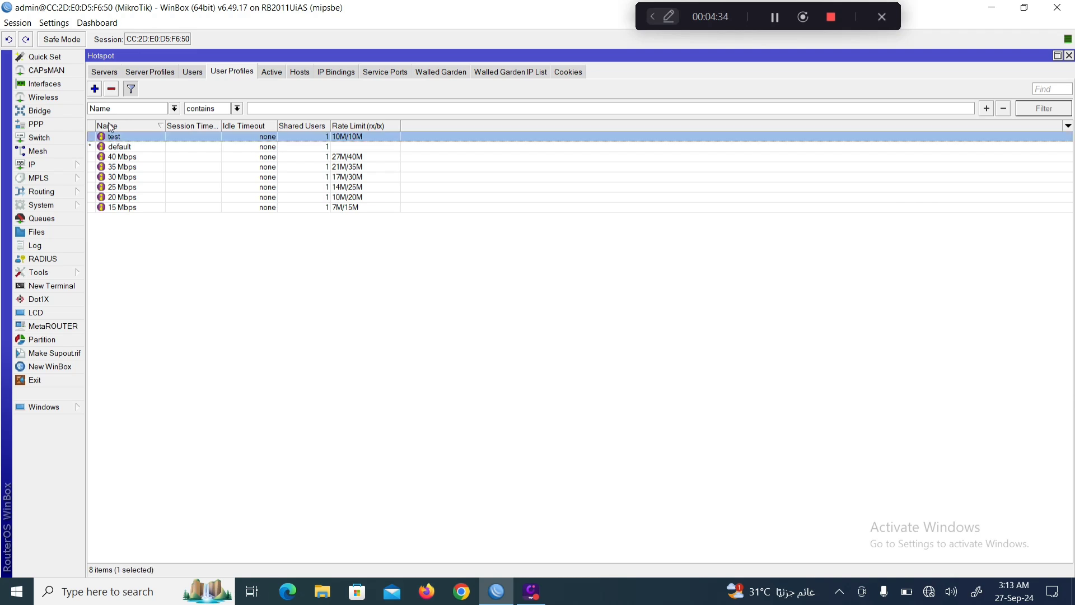
pyautogui.click(111, 88)
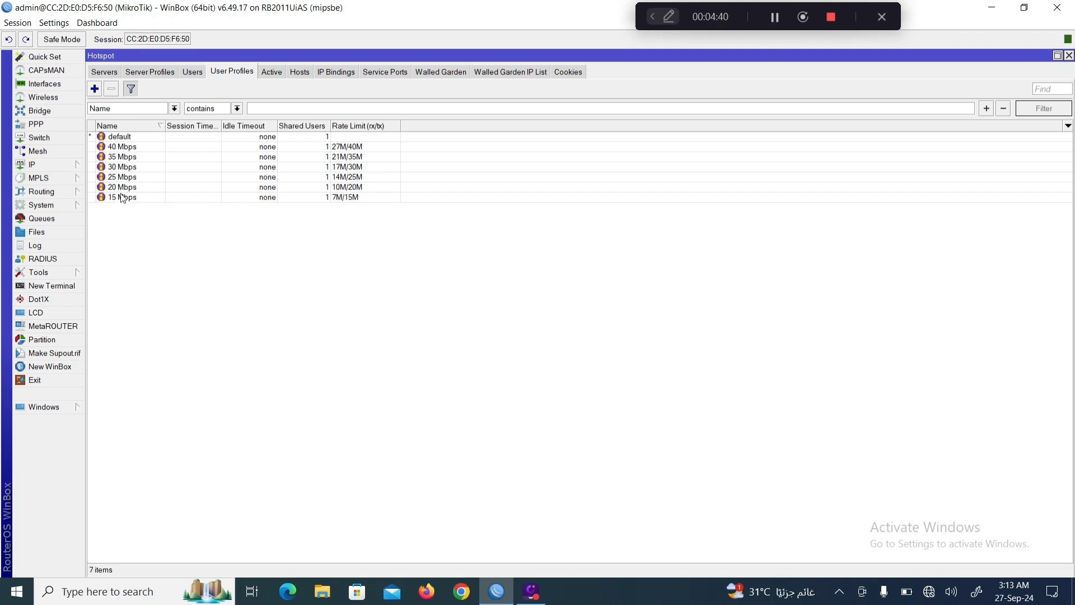
# Inspect the 40 Mbps profile without changes, then show the hotspot Users list.
pyautogui.doubleClick(121, 147)
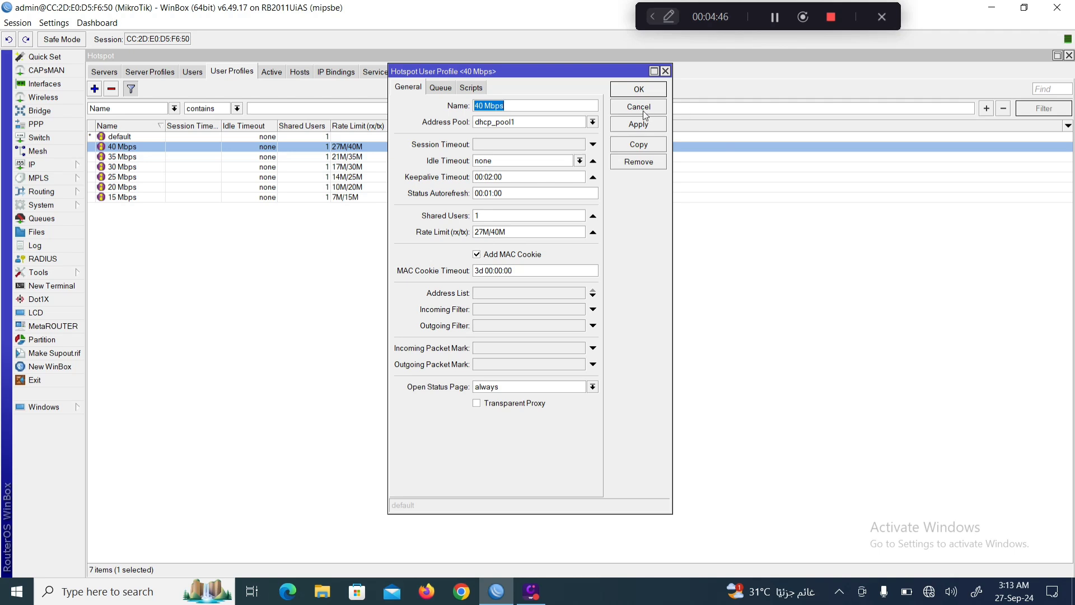
pyautogui.click(644, 111)
pyautogui.click(194, 72)
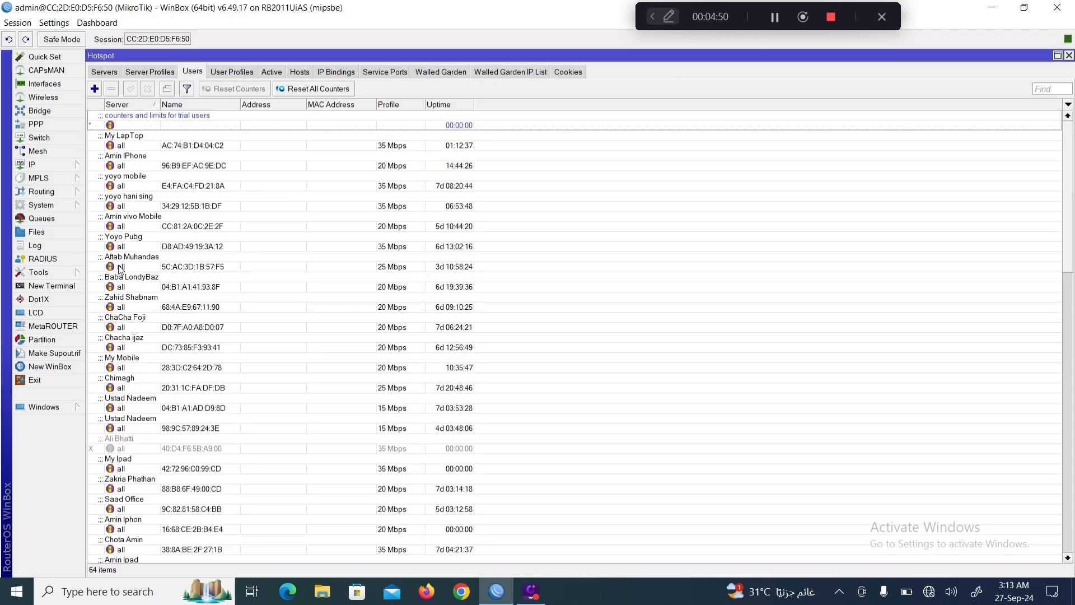
# Inspect a 25 Mbps user's Server choices (all, hotspot1, hotspot2) and cancel without changes.
pyautogui.click(156, 267)
pyautogui.doubleClick(156, 266)
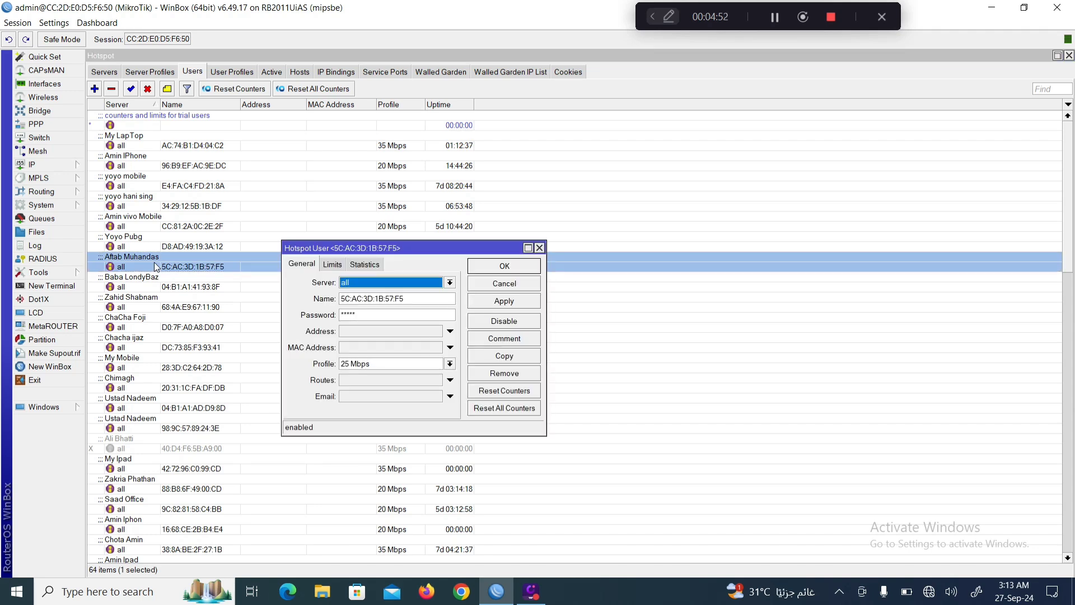
pyautogui.click(449, 283)
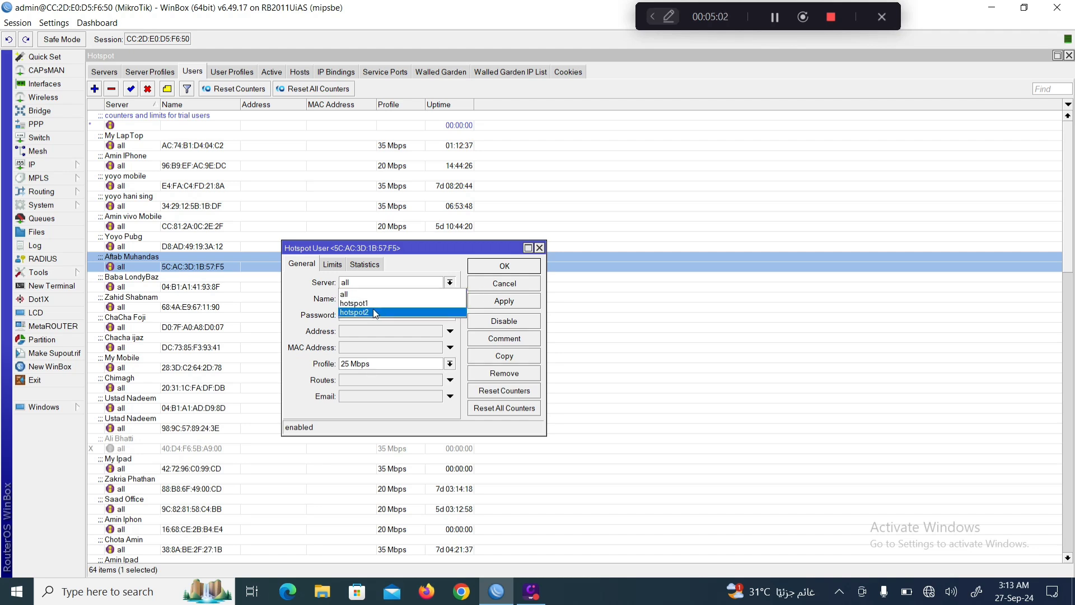
pyautogui.click(491, 285)
pyautogui.click(489, 286)
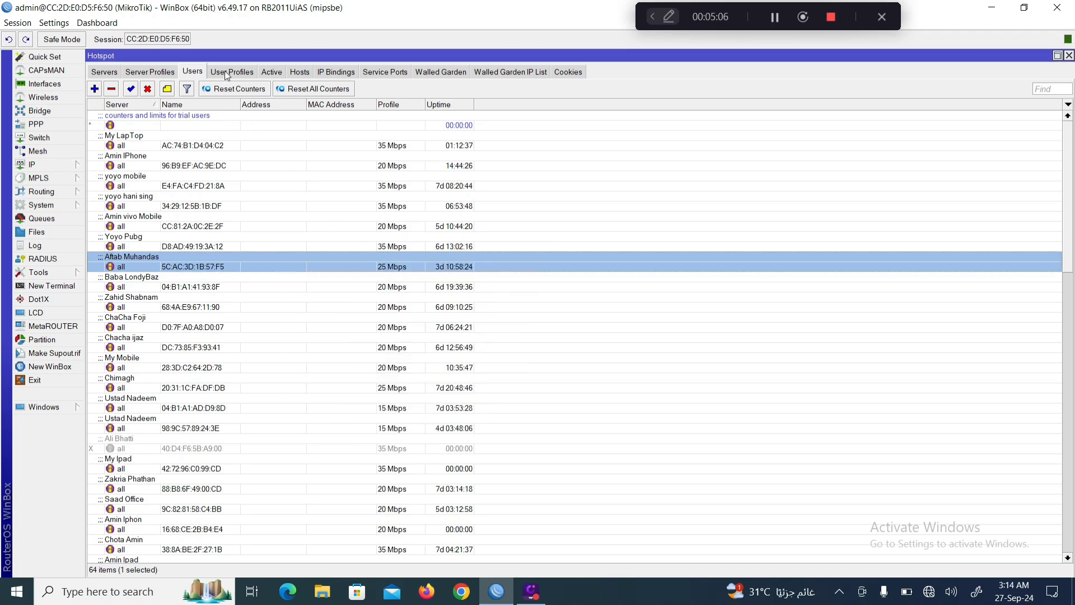
# Set the 40 Mbps user profile's address pool to none.
pyautogui.click(243, 77)
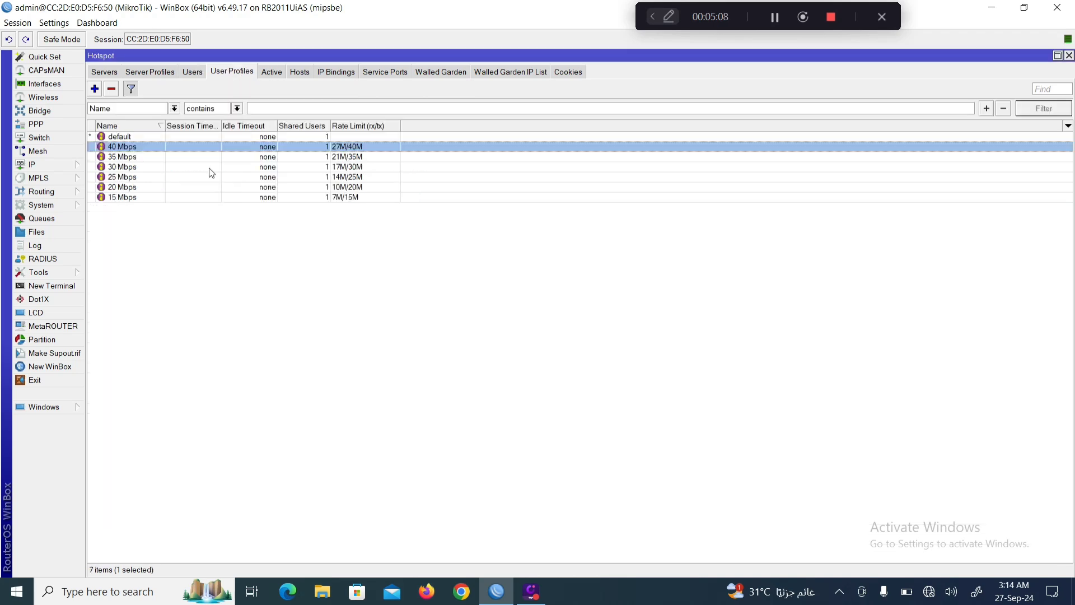
pyautogui.doubleClick(123, 148)
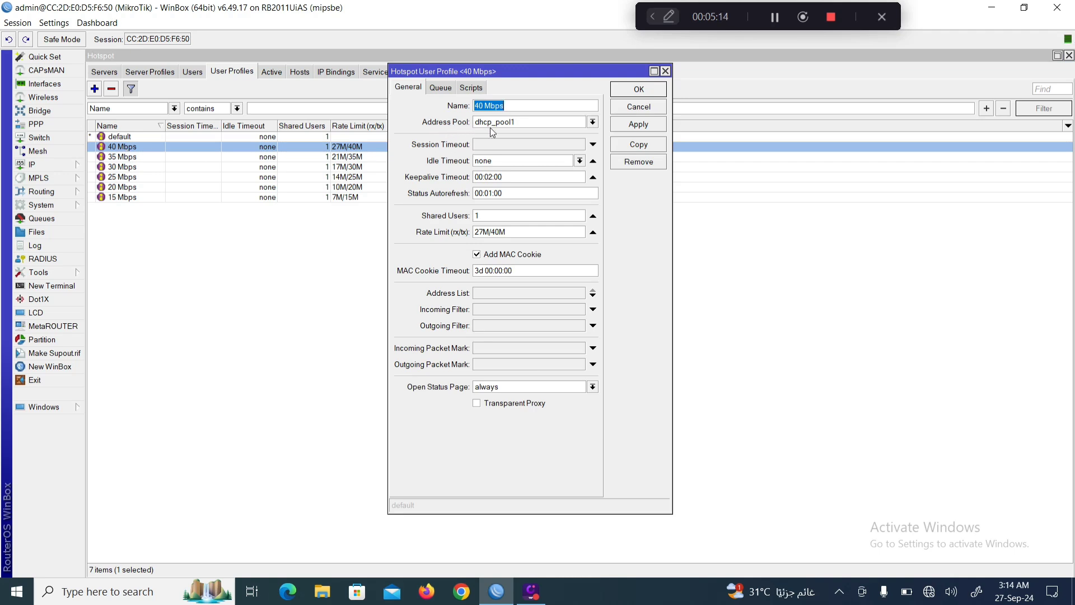
pyautogui.click(592, 123)
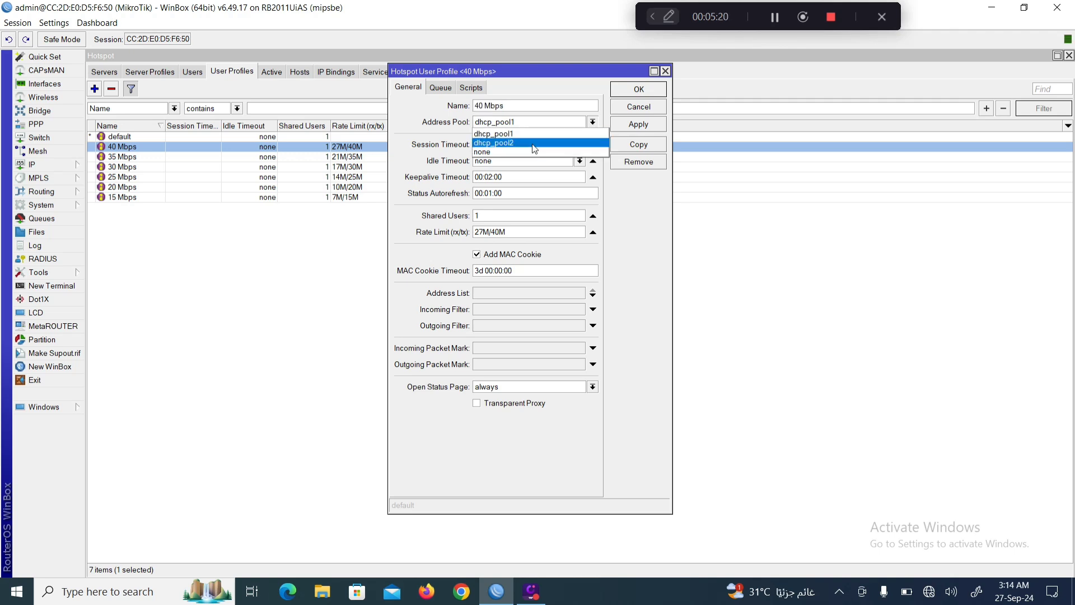
pyautogui.click(594, 120)
pyautogui.click(594, 122)
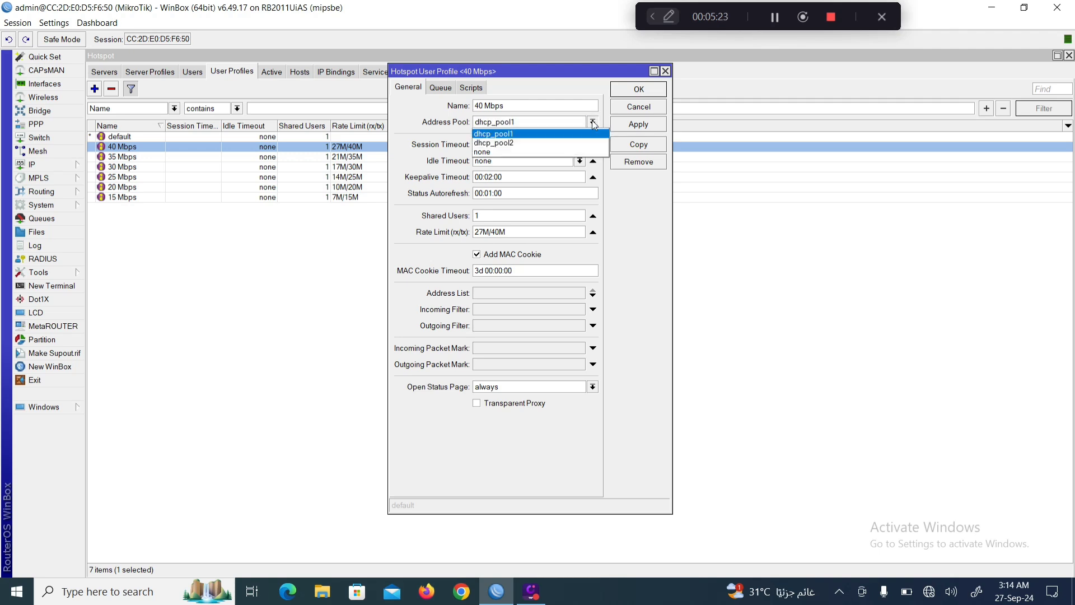
pyautogui.click(506, 152)
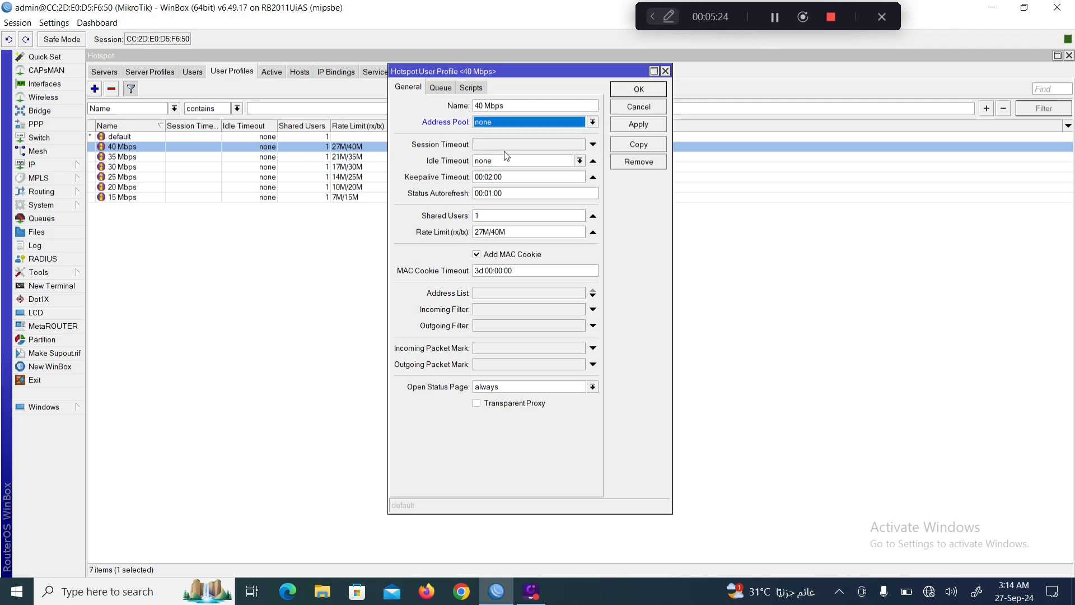
pyautogui.click(639, 90)
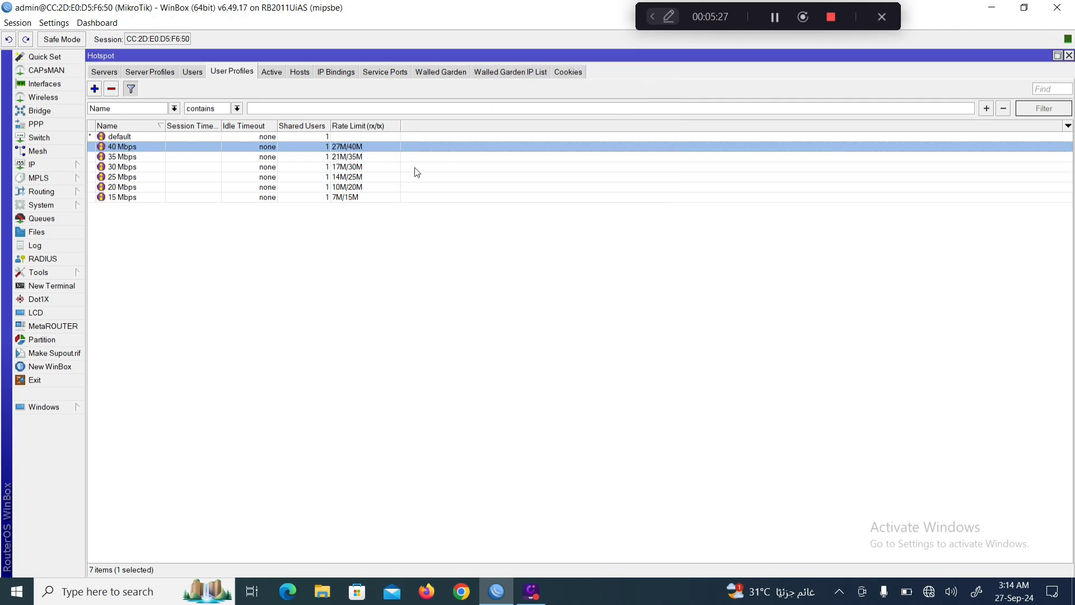
# Set the 35 Mbps and 30 Mbps profiles' address pools to none.
pyautogui.doubleClick(121, 158)
pyautogui.click(592, 121)
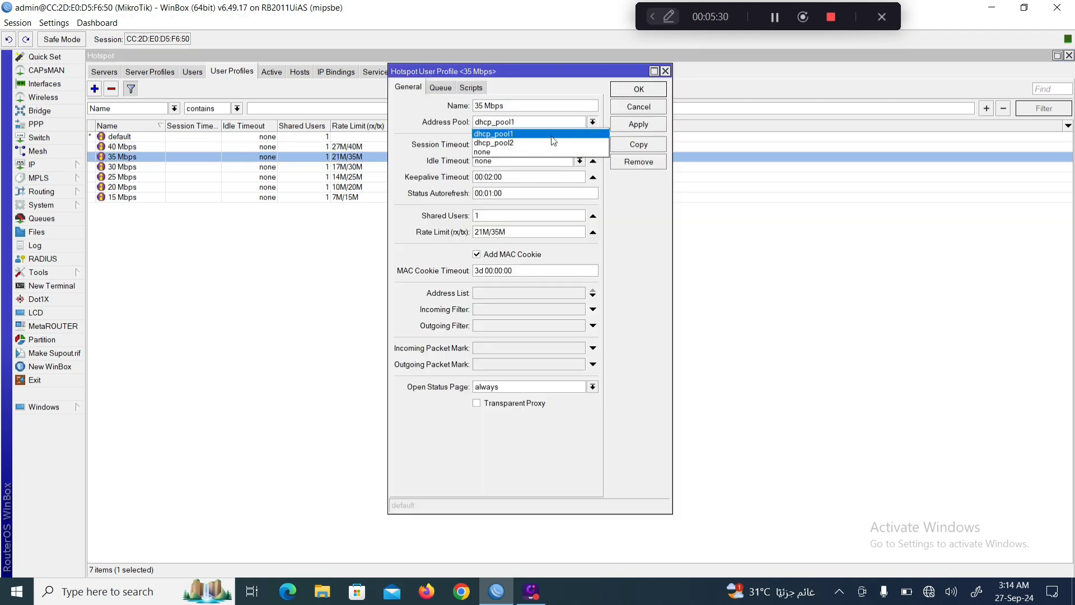
pyautogui.click(497, 152)
pyautogui.click(638, 91)
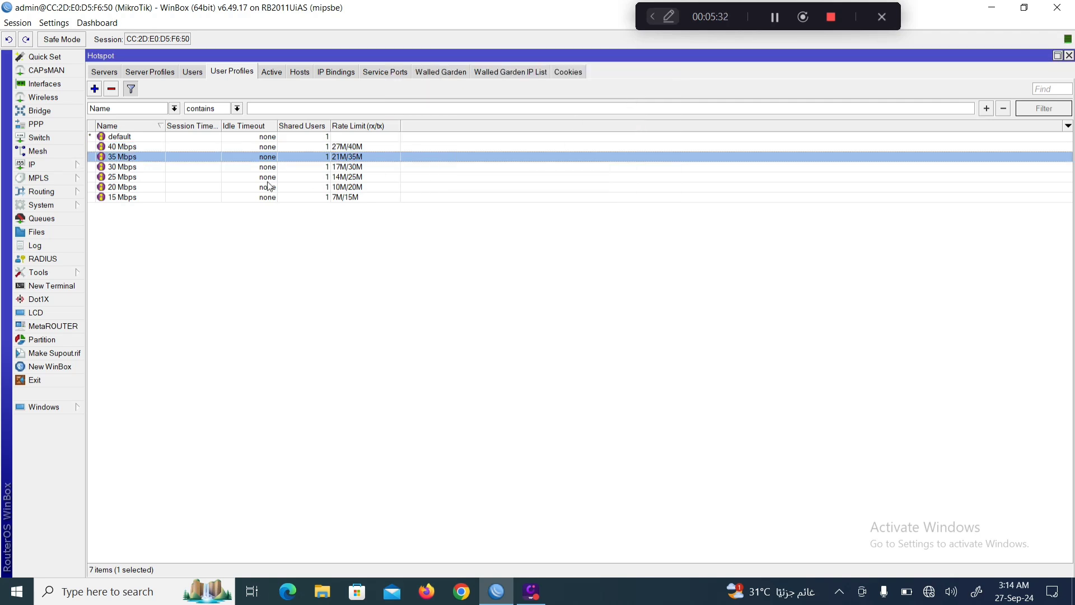
pyautogui.doubleClick(110, 167)
pyautogui.click(592, 122)
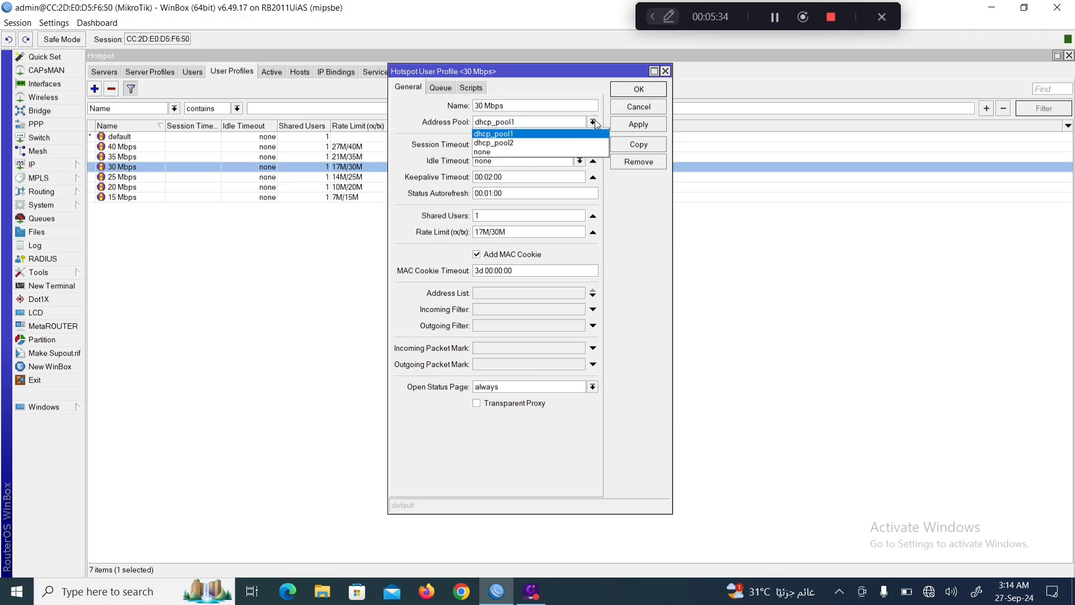
pyautogui.click(519, 150)
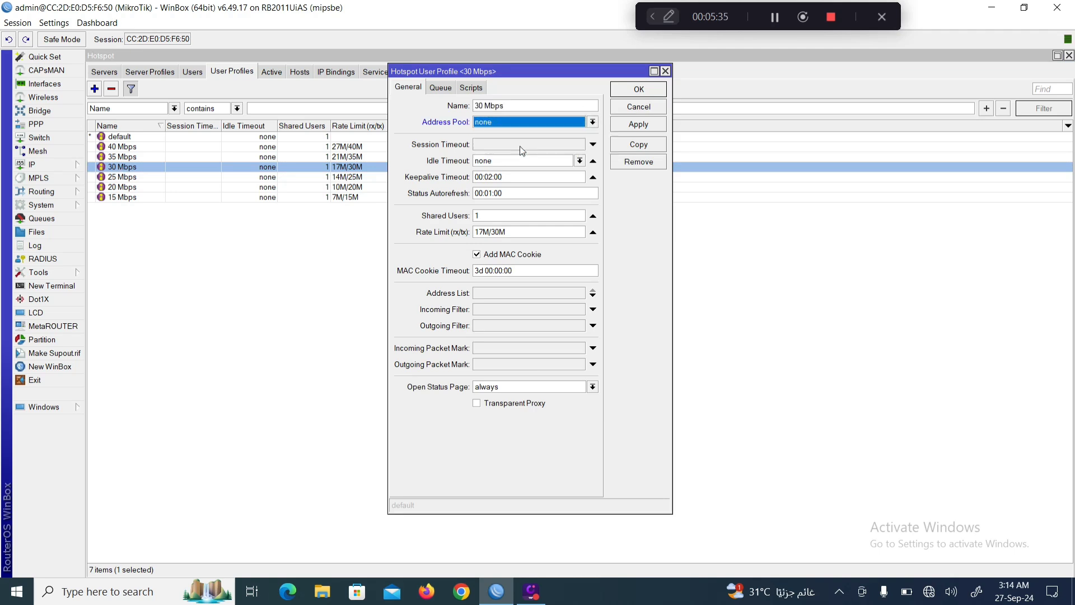
pyautogui.click(642, 125)
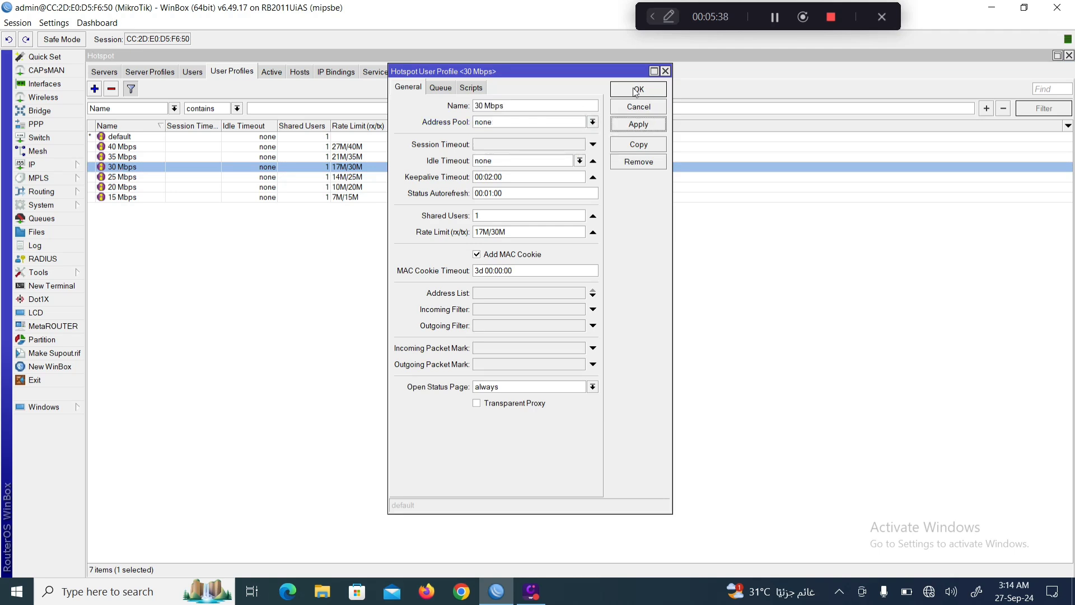
pyautogui.click(636, 91)
# Set the 25 Mbps and 20 Mbps profiles' address pools to none.
pyautogui.doubleClick(121, 176)
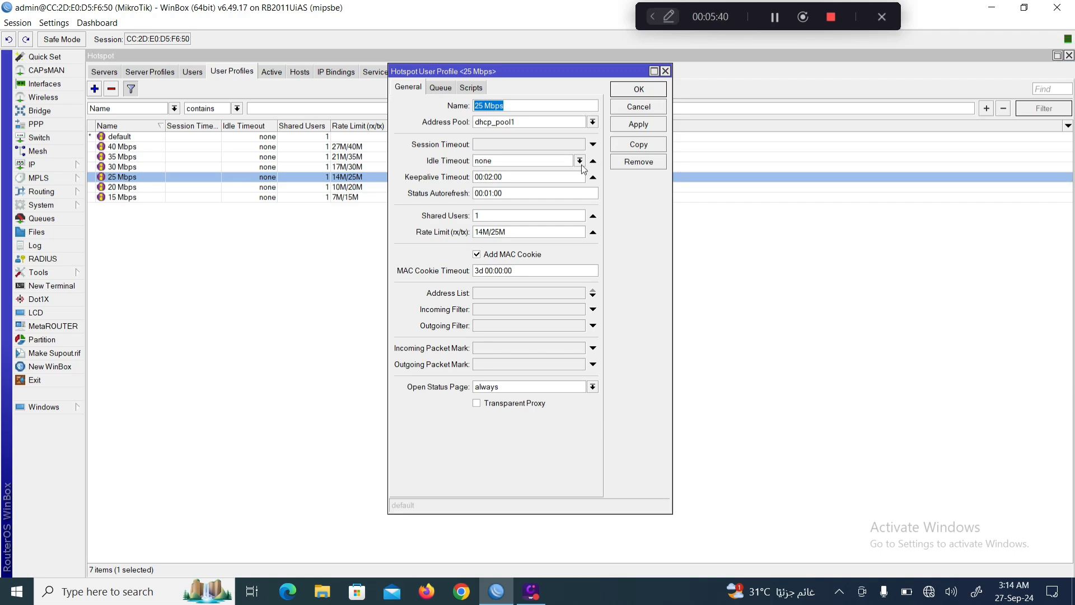
pyautogui.click(592, 121)
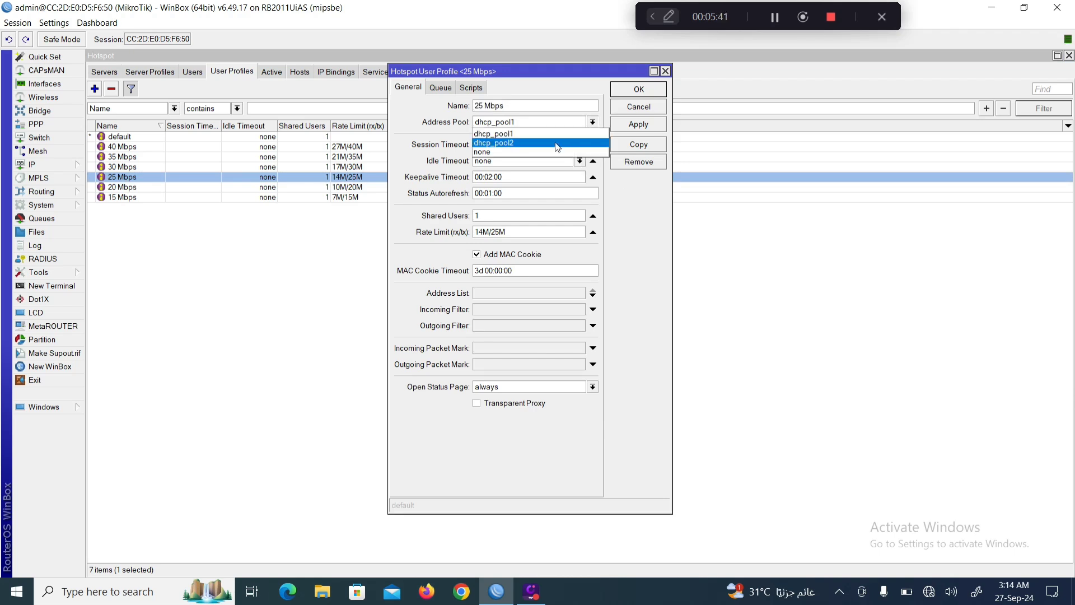
pyautogui.click(507, 151)
pyautogui.click(649, 124)
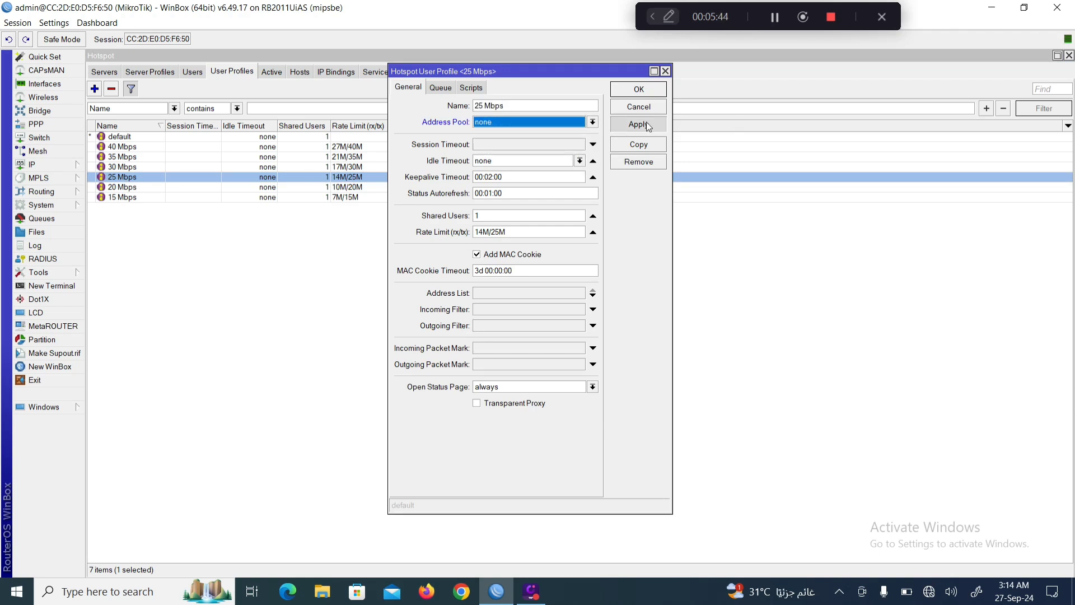
pyautogui.click(643, 91)
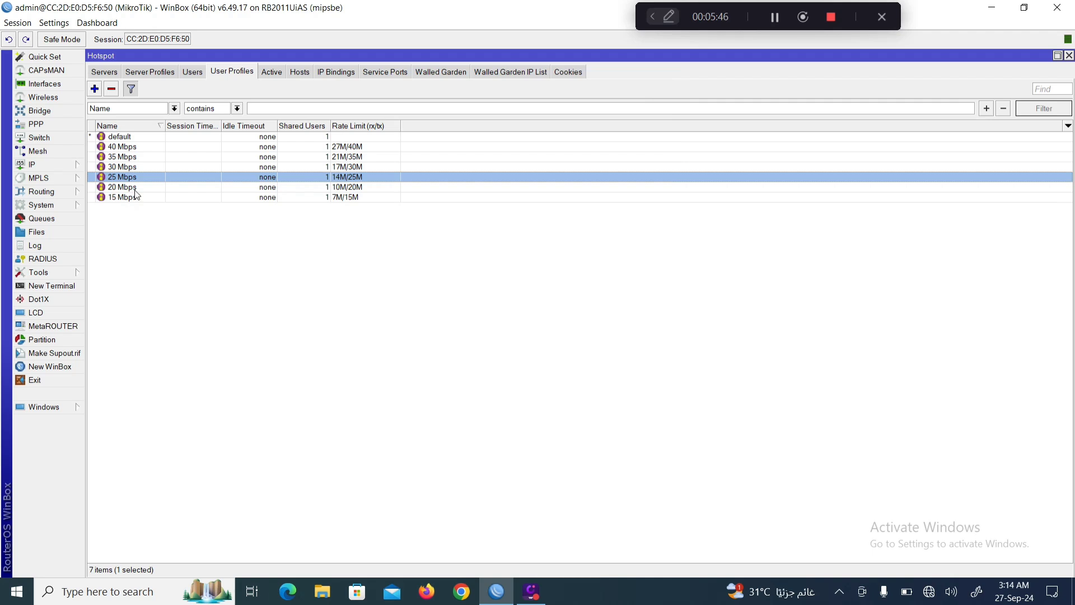
pyautogui.doubleClick(130, 189)
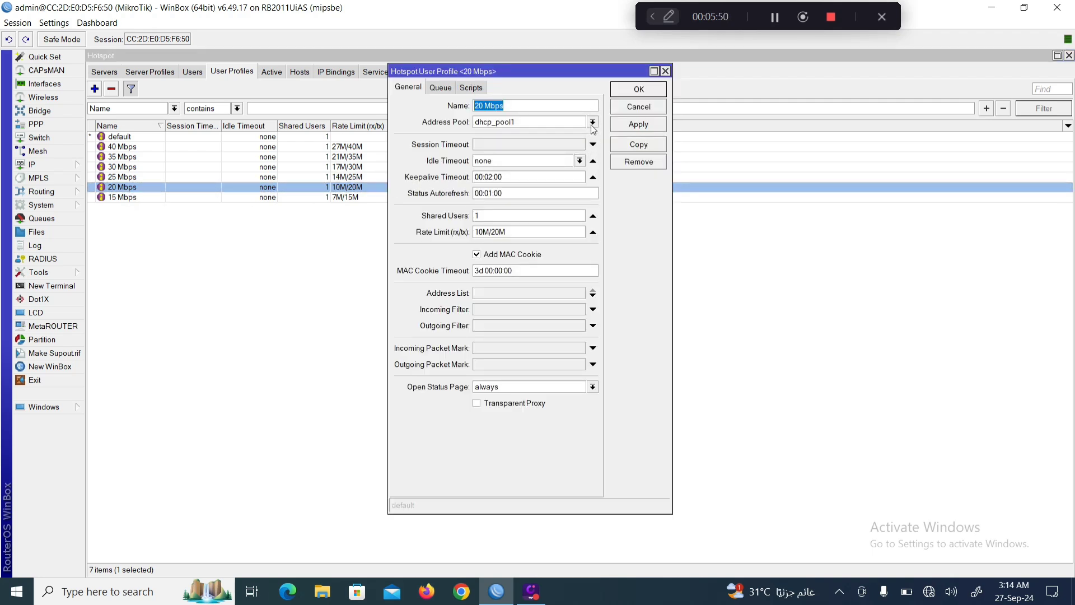
pyautogui.click(592, 122)
pyautogui.click(479, 152)
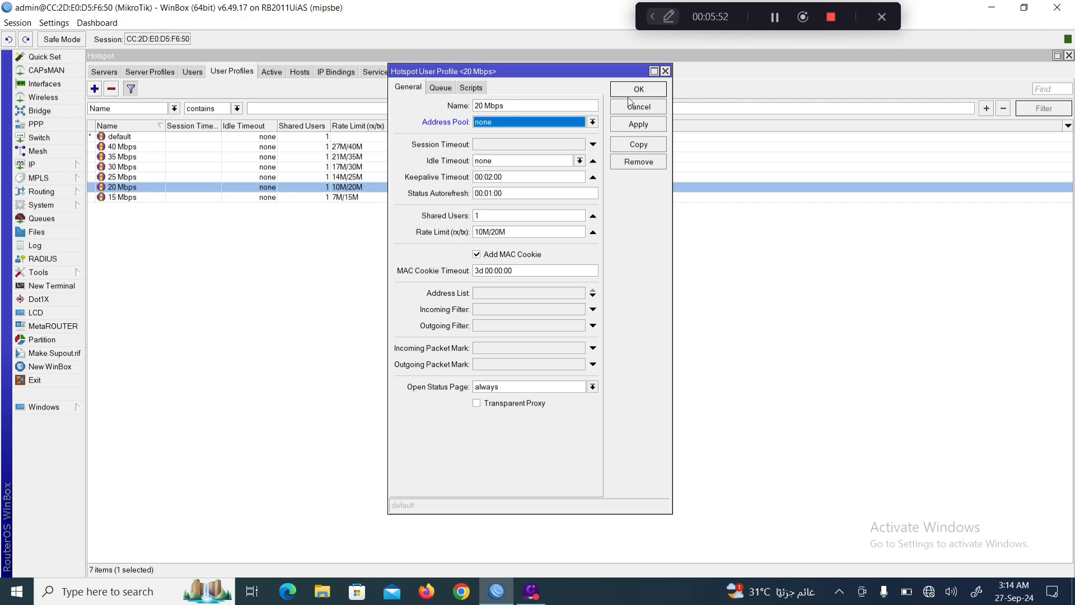
pyautogui.click(638, 124)
pyautogui.click(638, 89)
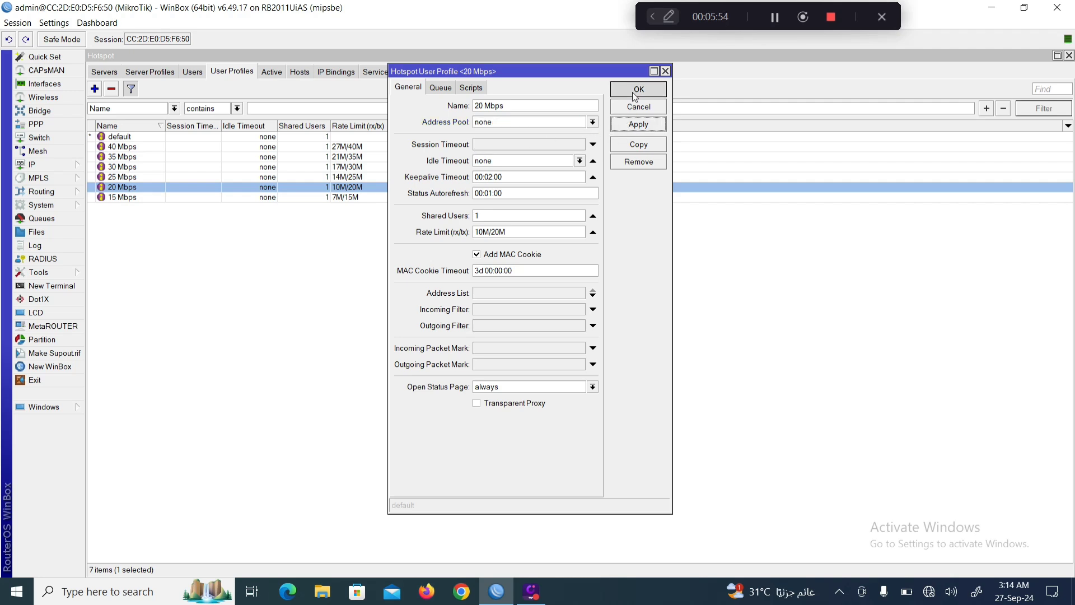
# Change the 15 Mbps profile's address pool from dhcp_pool1 to none and recheck 25 Mbps.
pyautogui.doubleClick(121, 200)
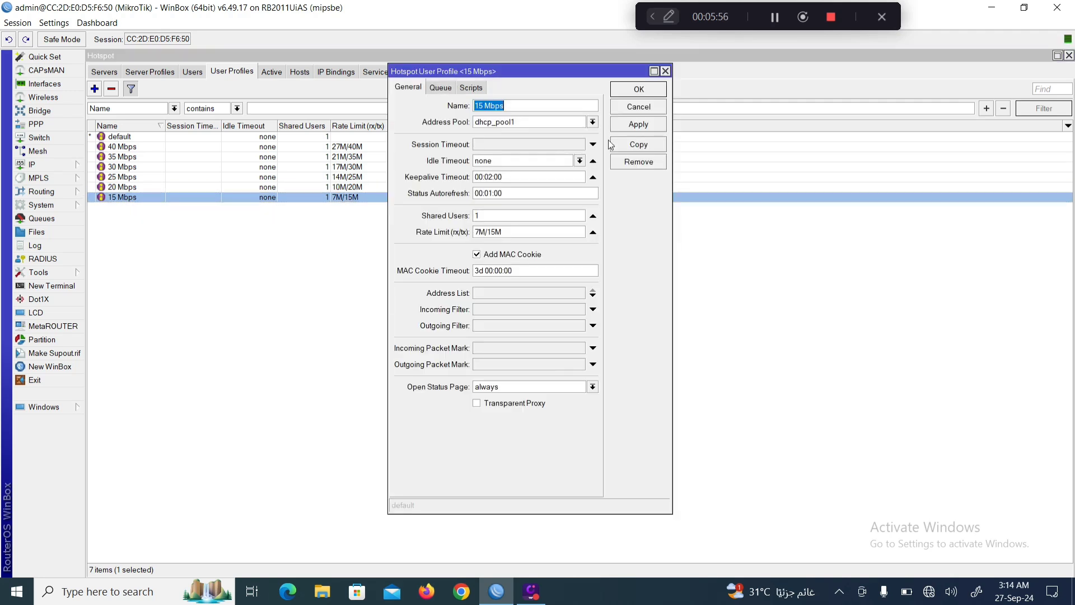
pyautogui.click(591, 122)
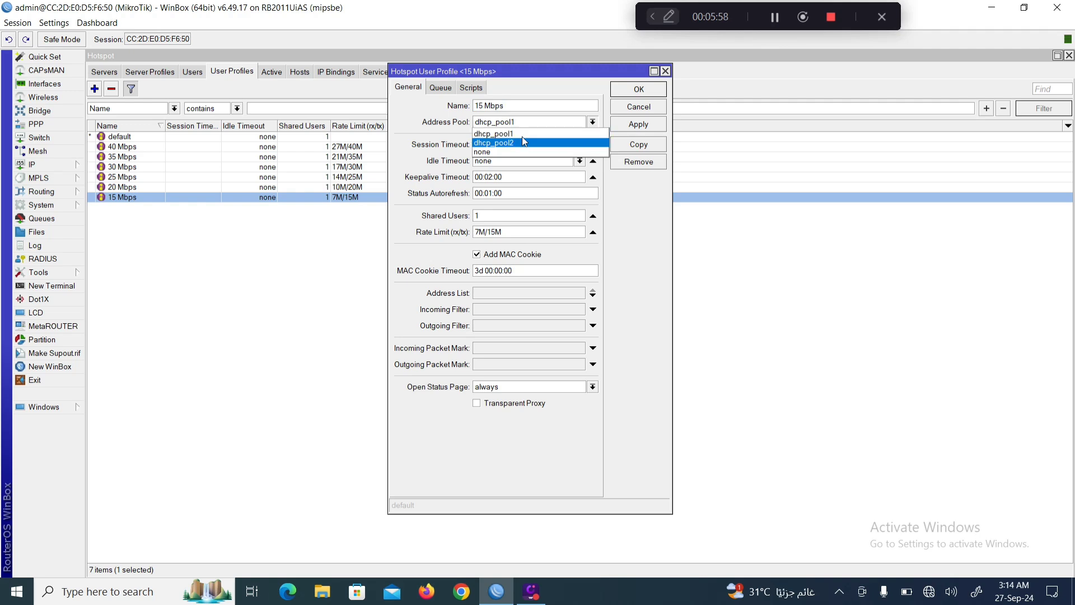
pyautogui.click(483, 152)
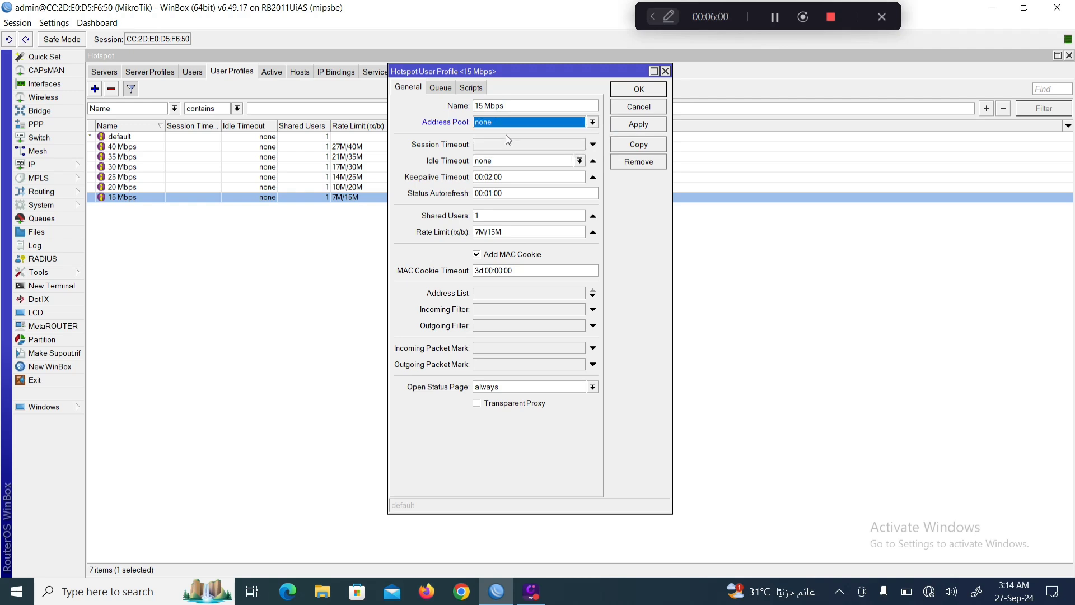
pyautogui.click(628, 126)
pyautogui.click(636, 90)
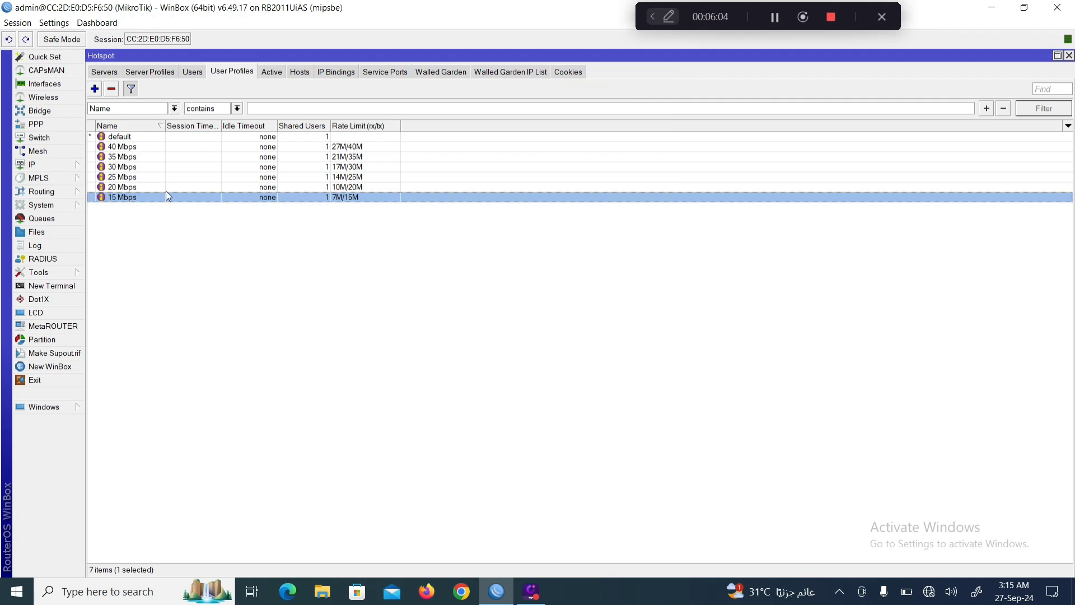
pyautogui.doubleClick(132, 177)
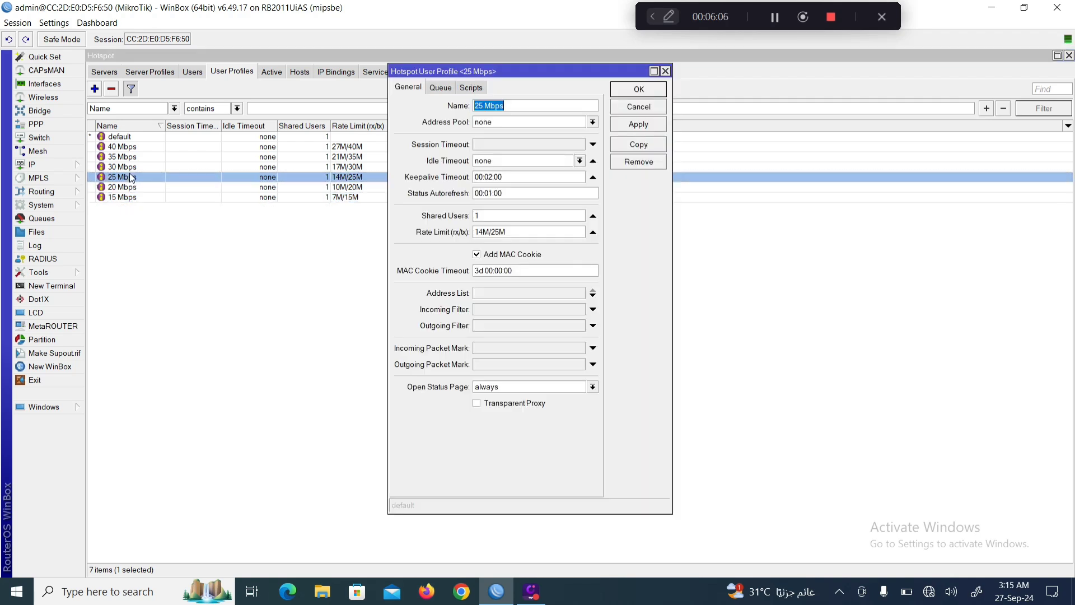
pyautogui.click(641, 108)
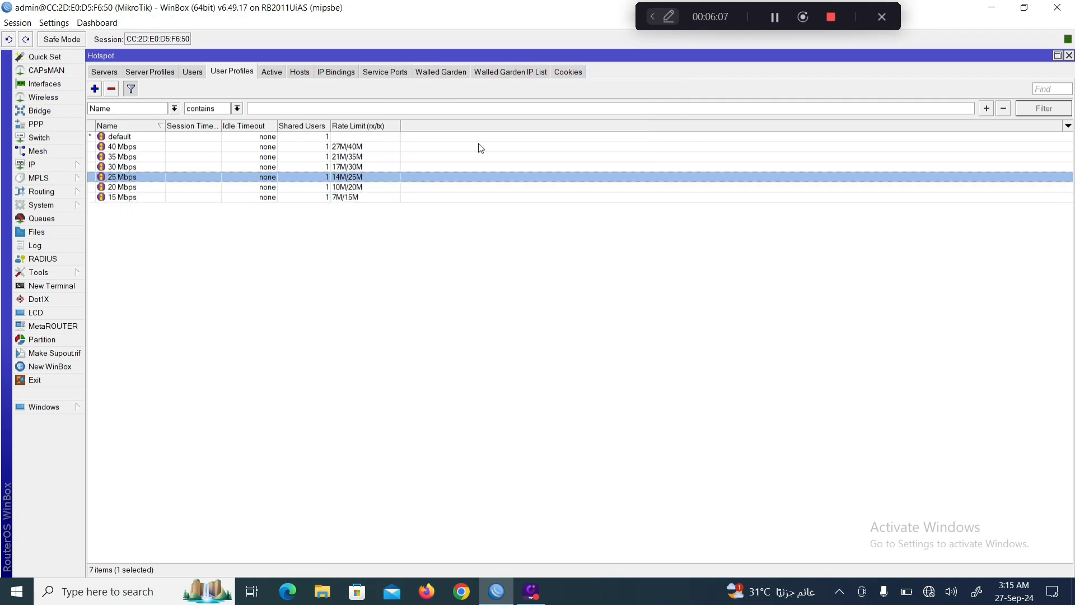
# Confirm a 25 Mbps hotspot user keeps server 'all', then bring up the Windows network panel.
pyautogui.click(191, 71)
pyautogui.doubleClick(141, 257)
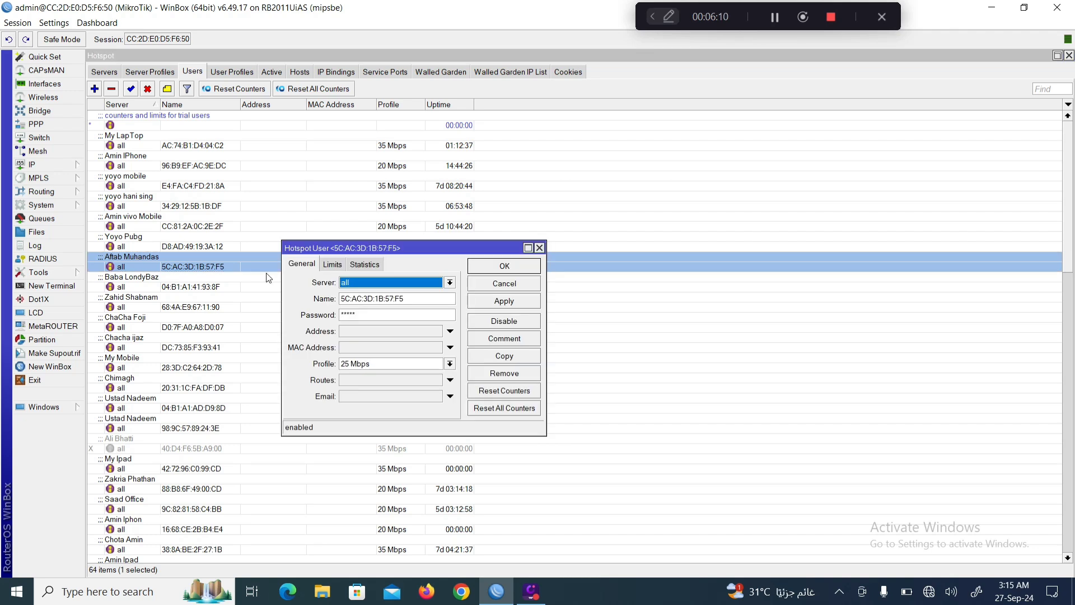
pyautogui.click(450, 283)
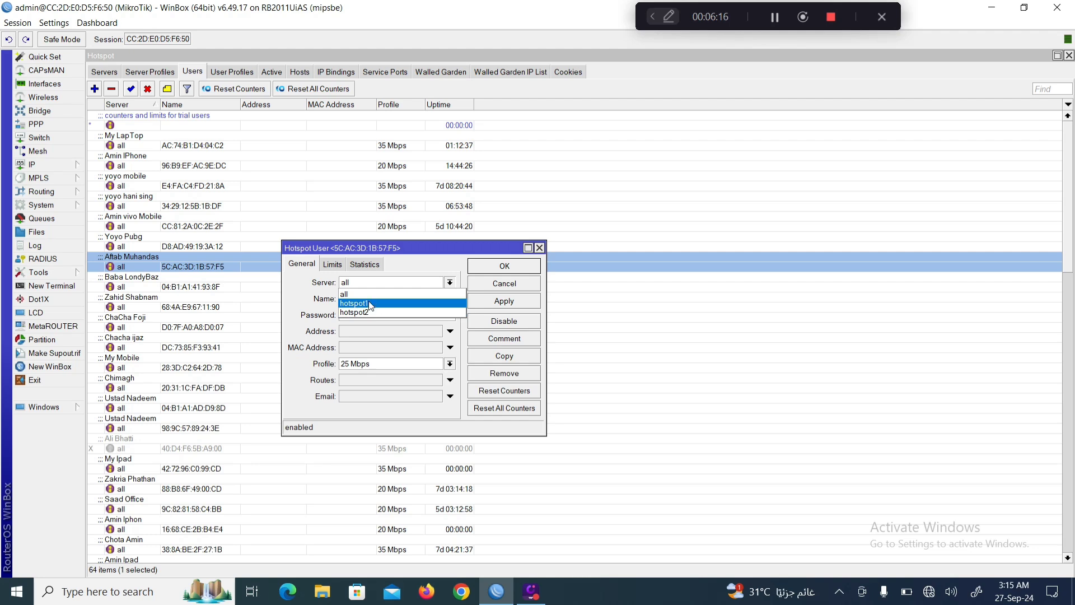
pyautogui.click(355, 294)
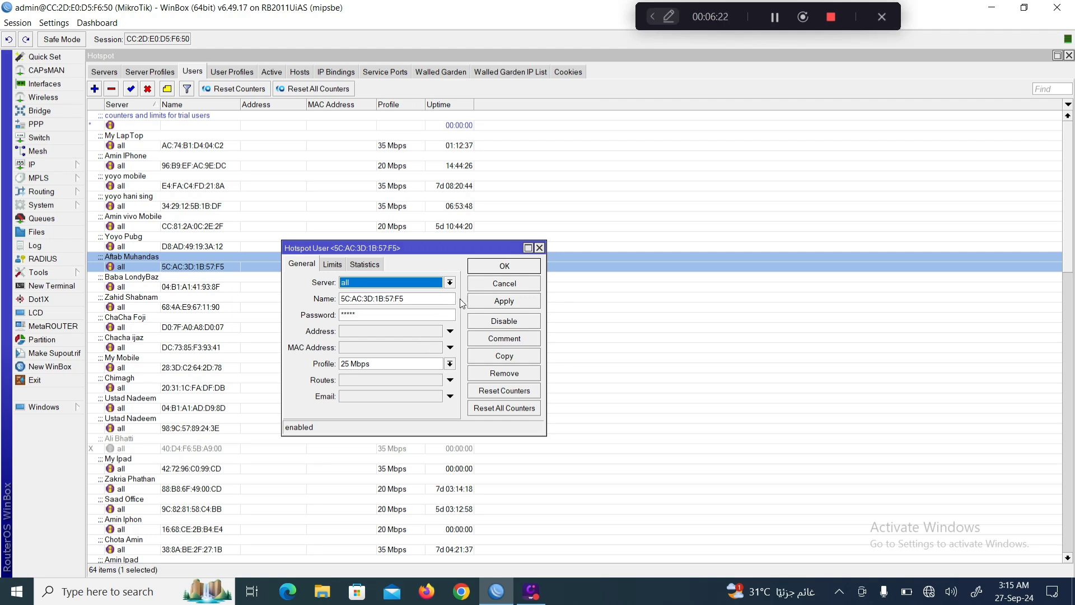
pyautogui.click(513, 266)
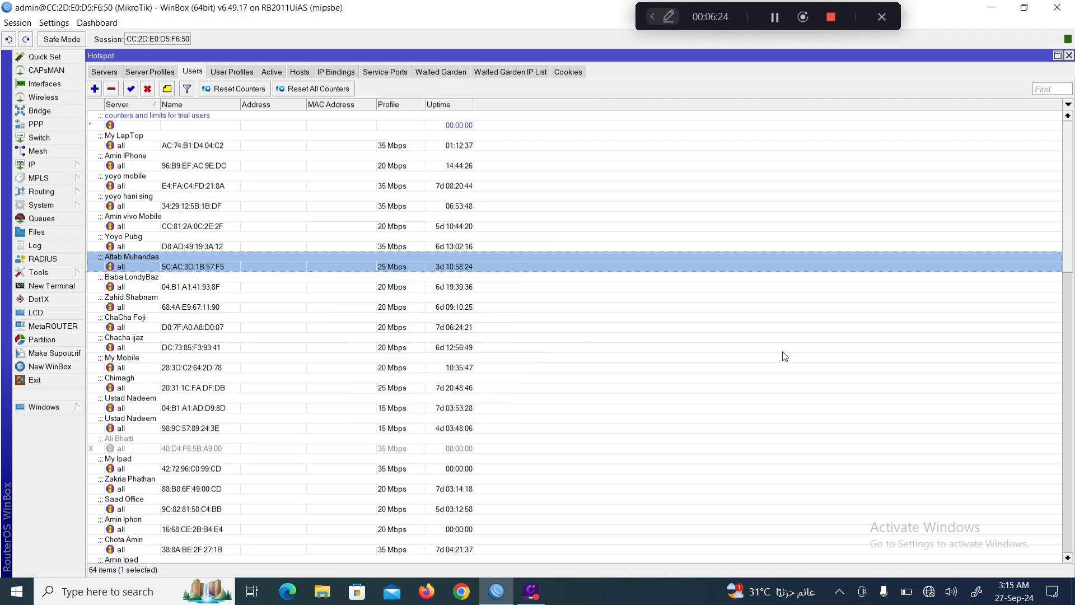
pyautogui.click(928, 592)
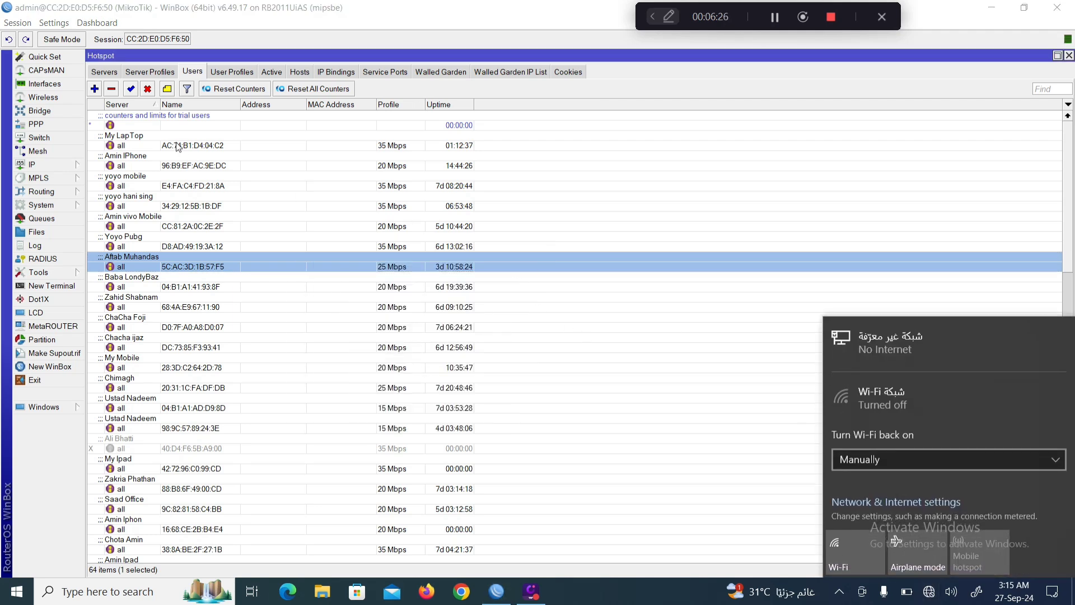
# Select the My LapTop user entry in WinBox and switch the laptop's Wi-Fi back on.
pyautogui.click(175, 194)
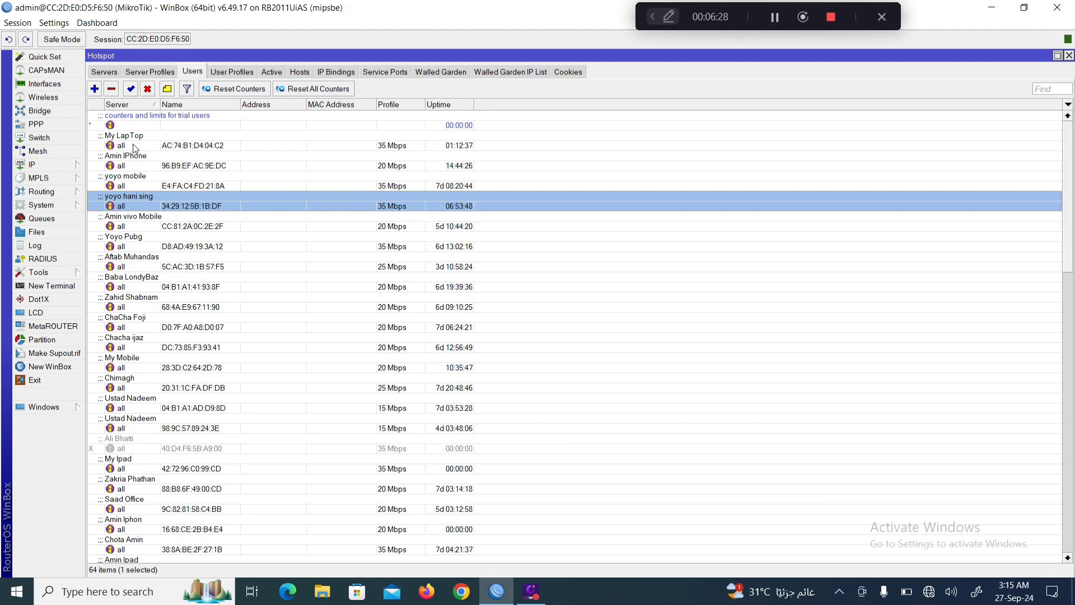
pyautogui.click(133, 145)
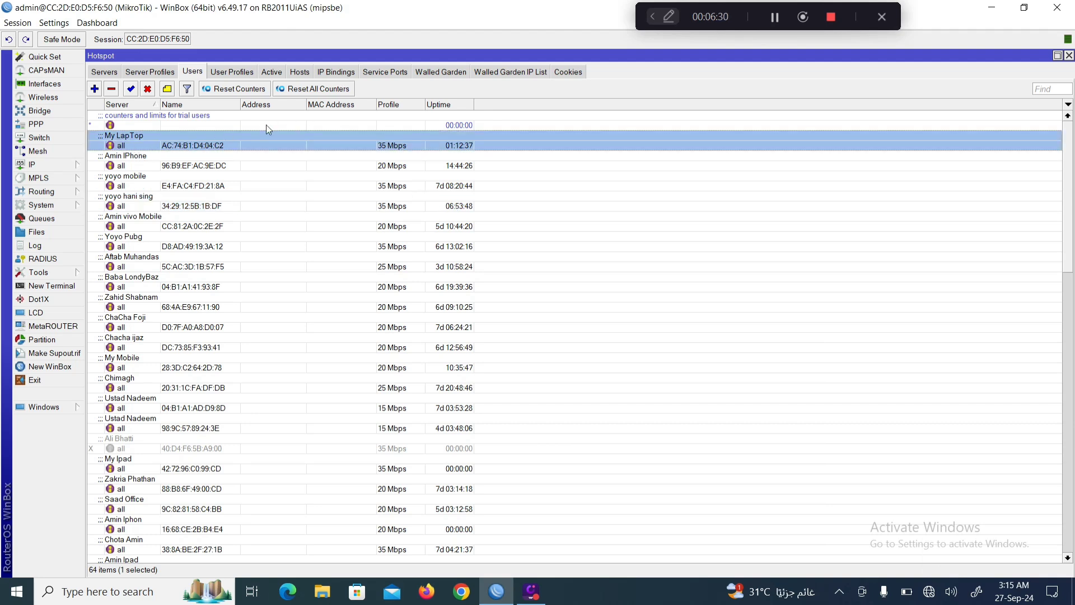
pyautogui.click(928, 591)
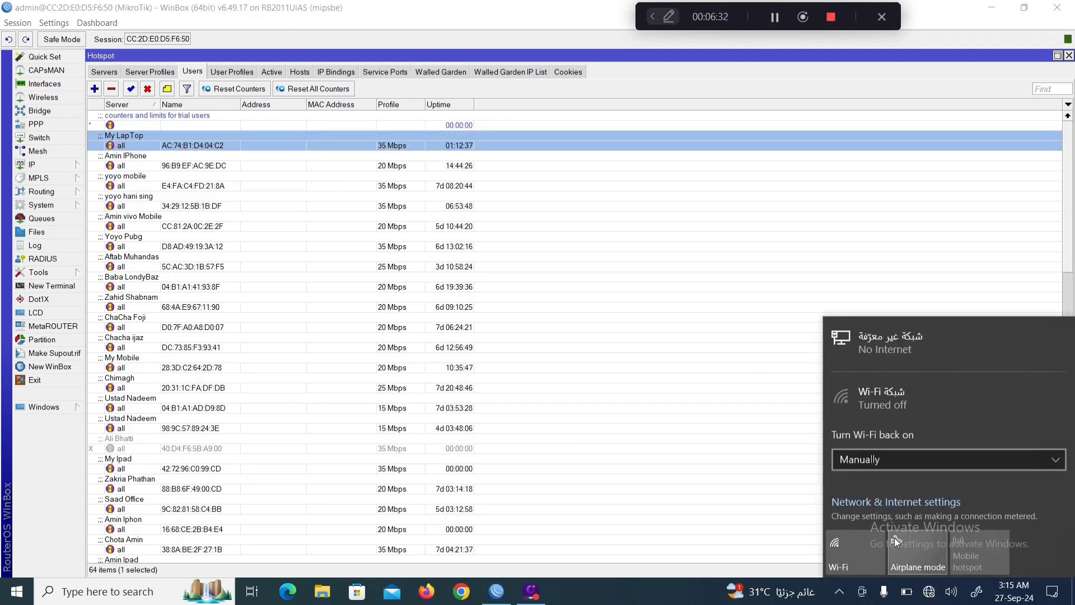
pyautogui.click(858, 556)
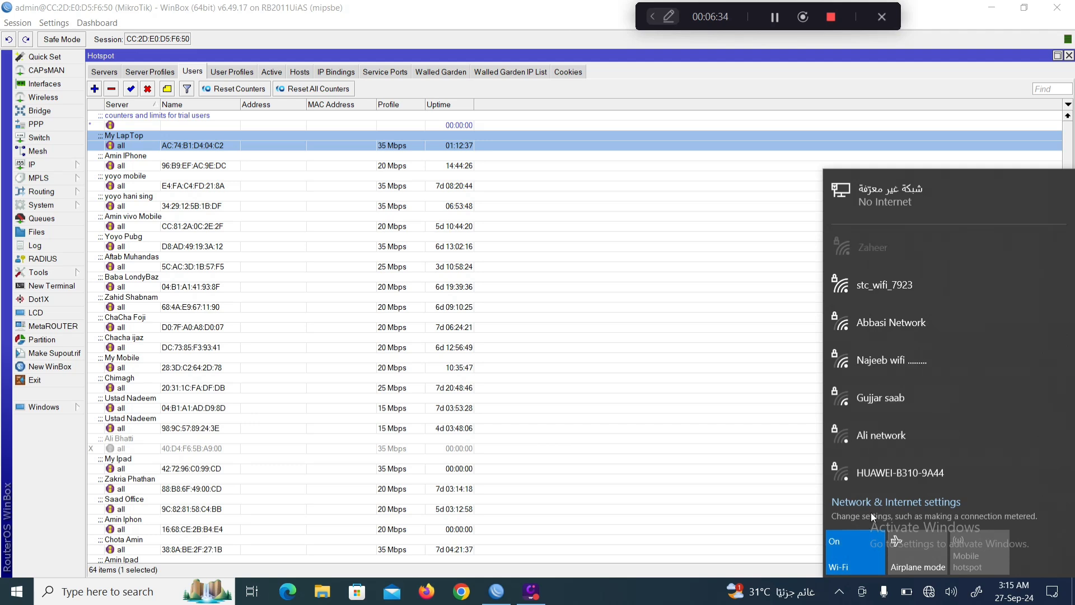
# Connect the laptop to the secured Wi-Fi network, then bring up the hotspot Hosts list.
pyautogui.click(895, 257)
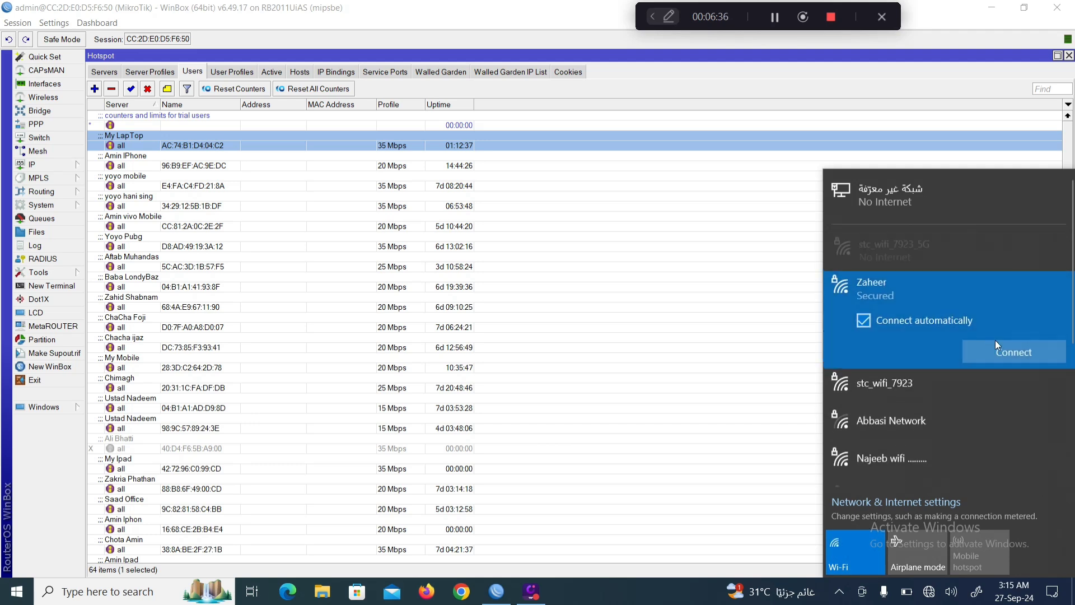
pyautogui.click(999, 352)
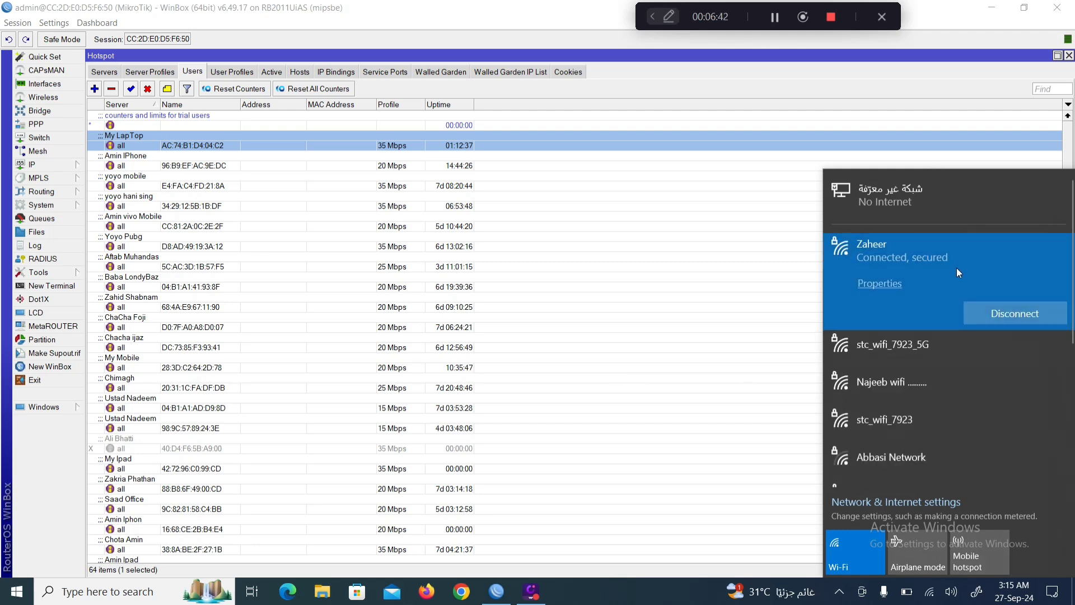
pyautogui.click(299, 73)
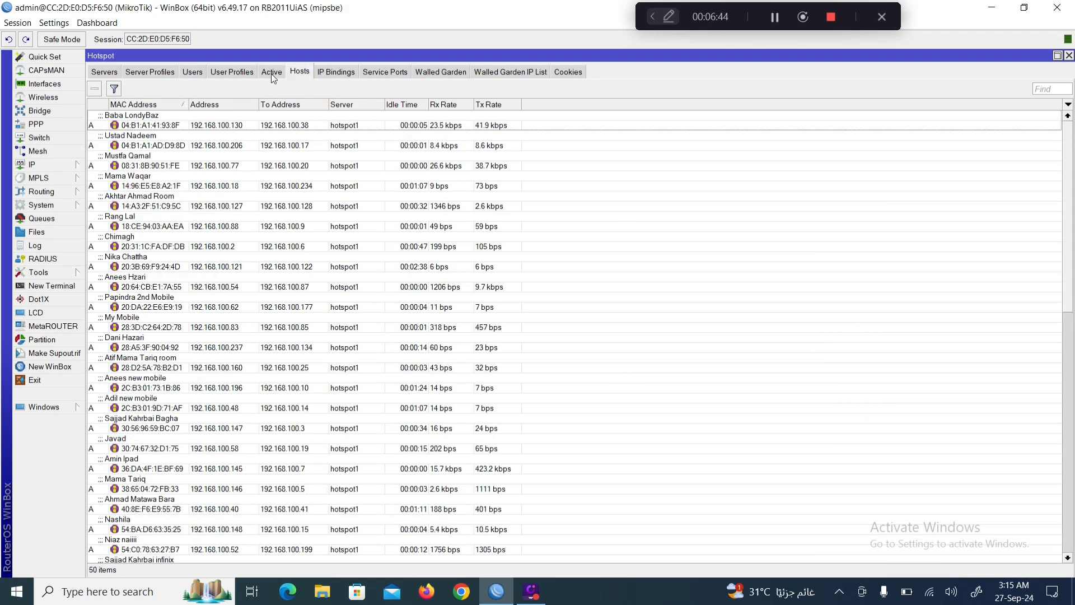
# Confirm the laptop's session is active on hotspot2 at 192.168.200.250.
pyautogui.click(271, 73)
pyautogui.scroll(-6, 185, 356)
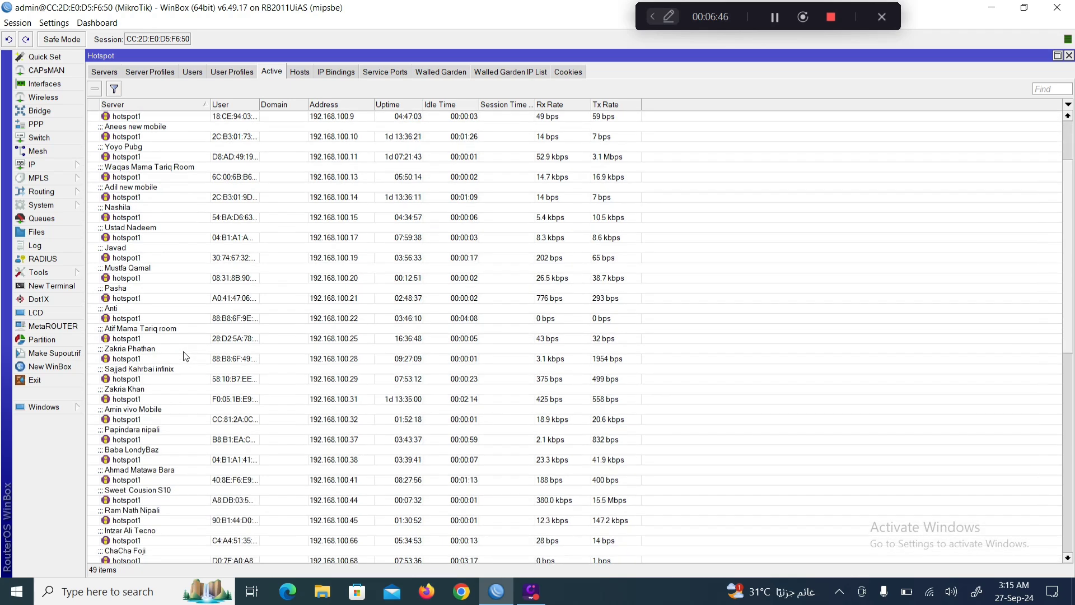
pyautogui.scroll(-12, 185, 358)
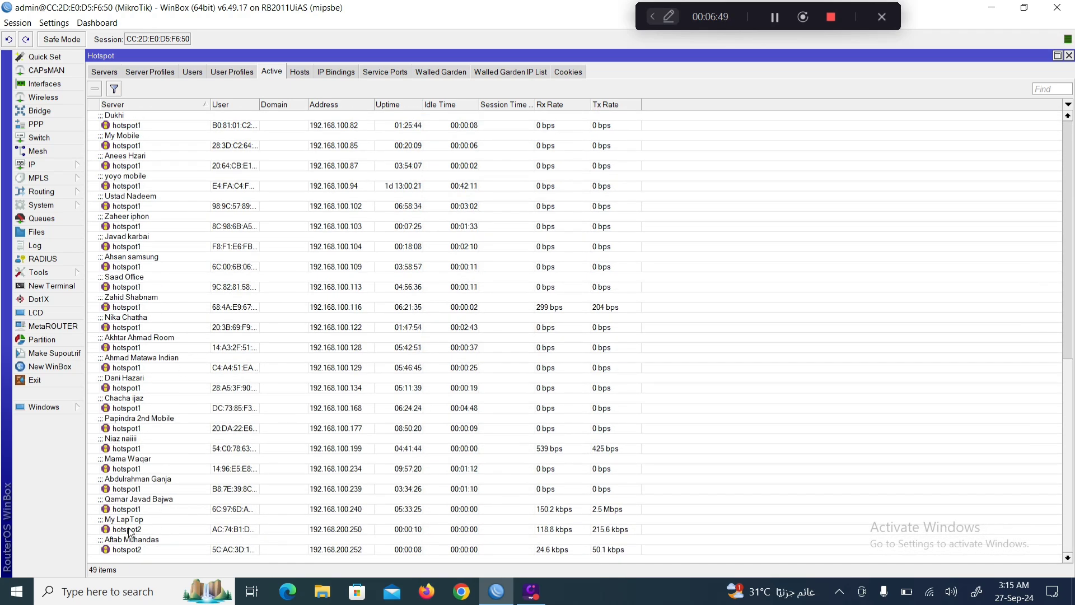
pyautogui.click(128, 531)
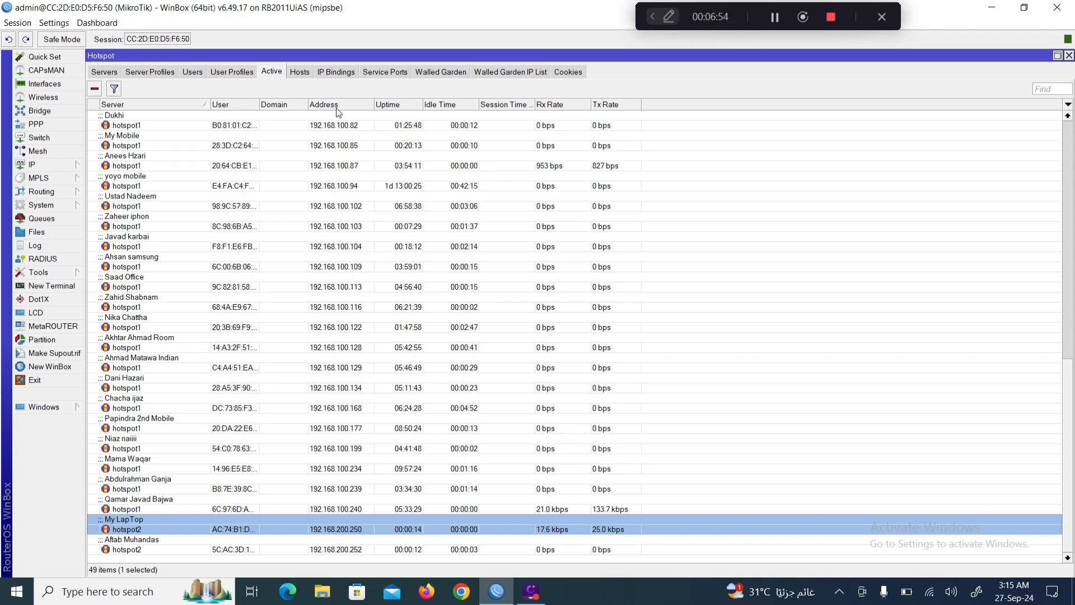
# Delete the unauthorised 192.168.100.39 host from the Hosts list, leaving 49 hosts.
pyautogui.click(304, 75)
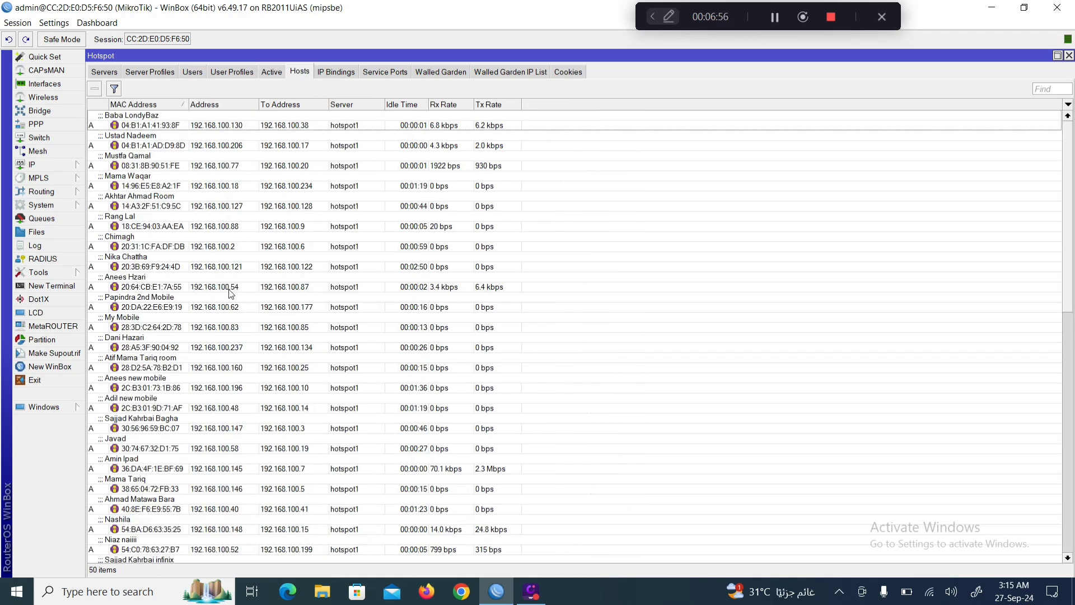
pyautogui.scroll(-15, 229, 292)
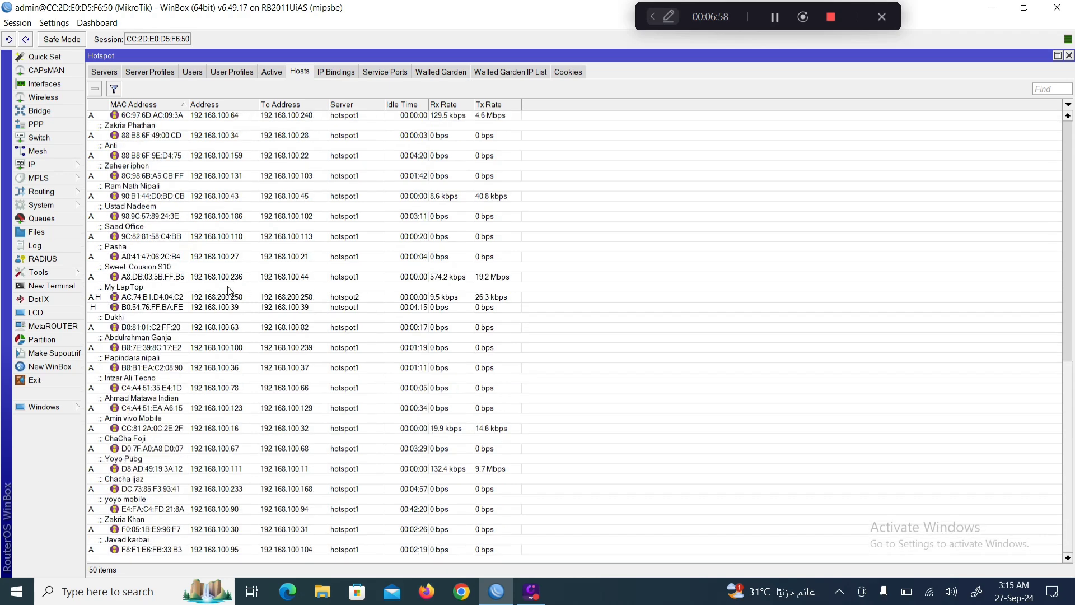
pyautogui.click(139, 299)
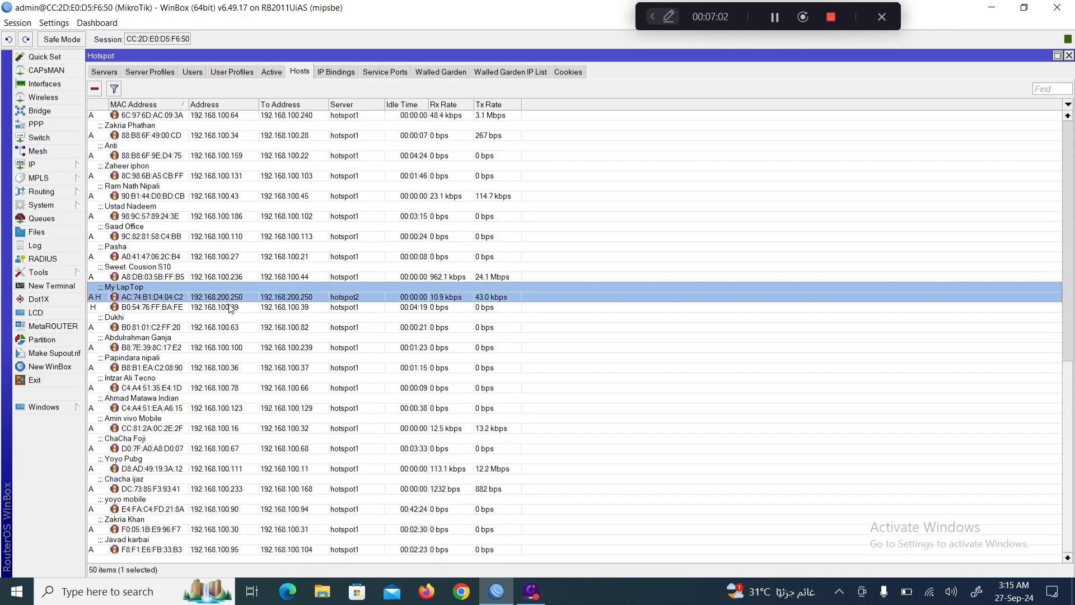
pyautogui.click(192, 311)
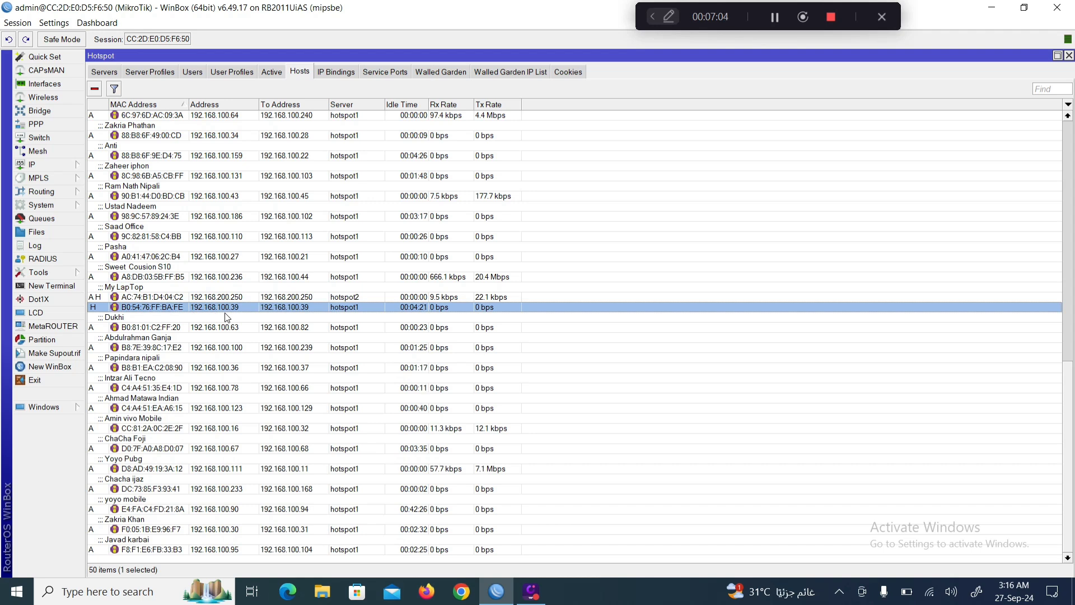
pyautogui.click(94, 88)
pyautogui.click(148, 307)
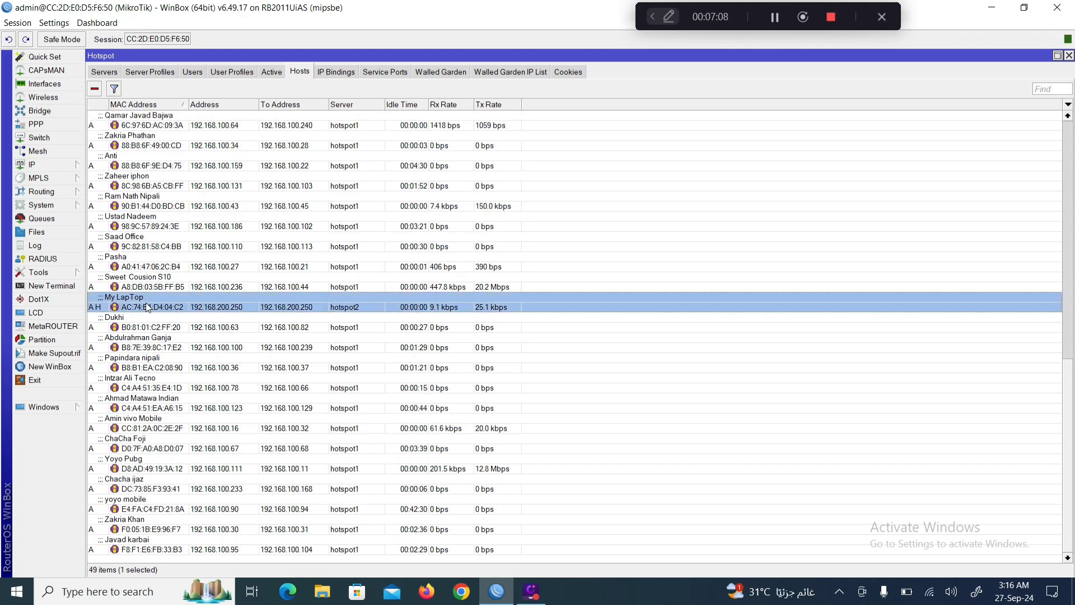
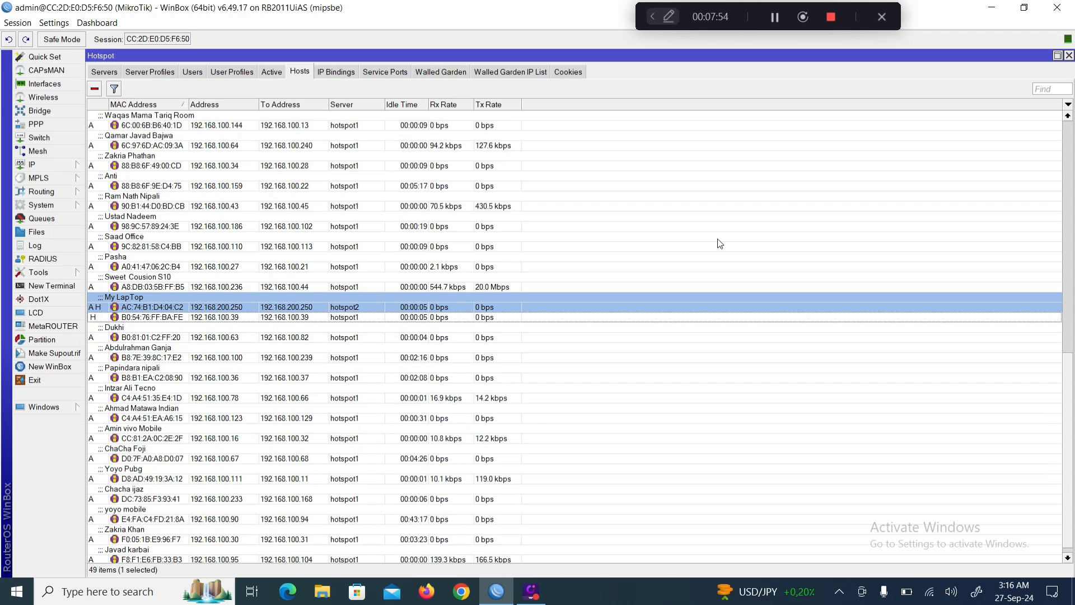
# Review the active hotspot sessions, then list all 64 hotspot users, with My LapTop on the 35 Mbps profile.
pyautogui.click(276, 72)
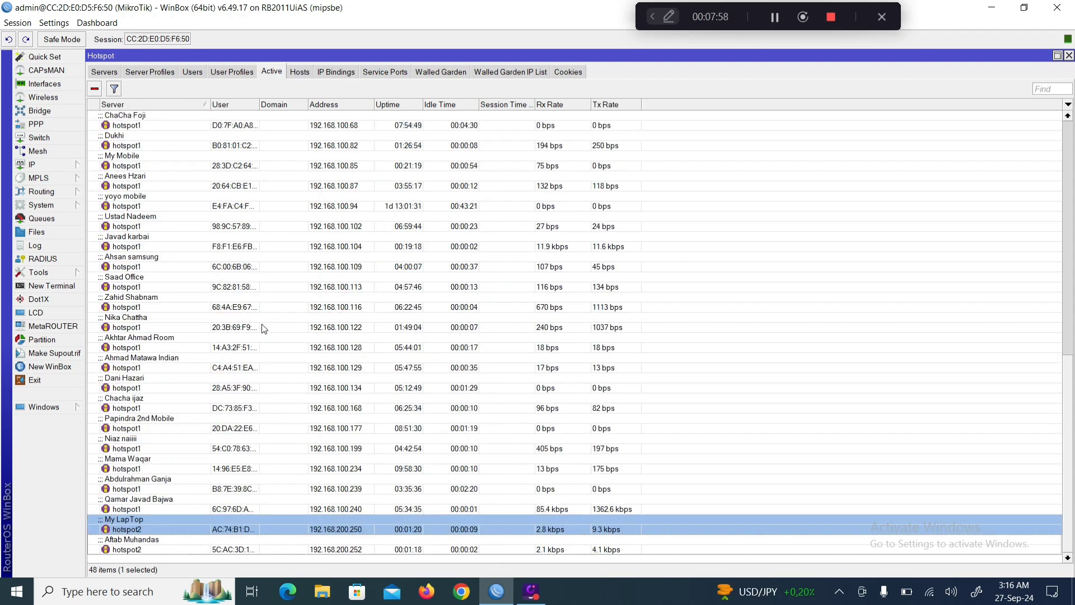
pyautogui.scroll(5, 264, 328)
pyautogui.scroll(6, 264, 329)
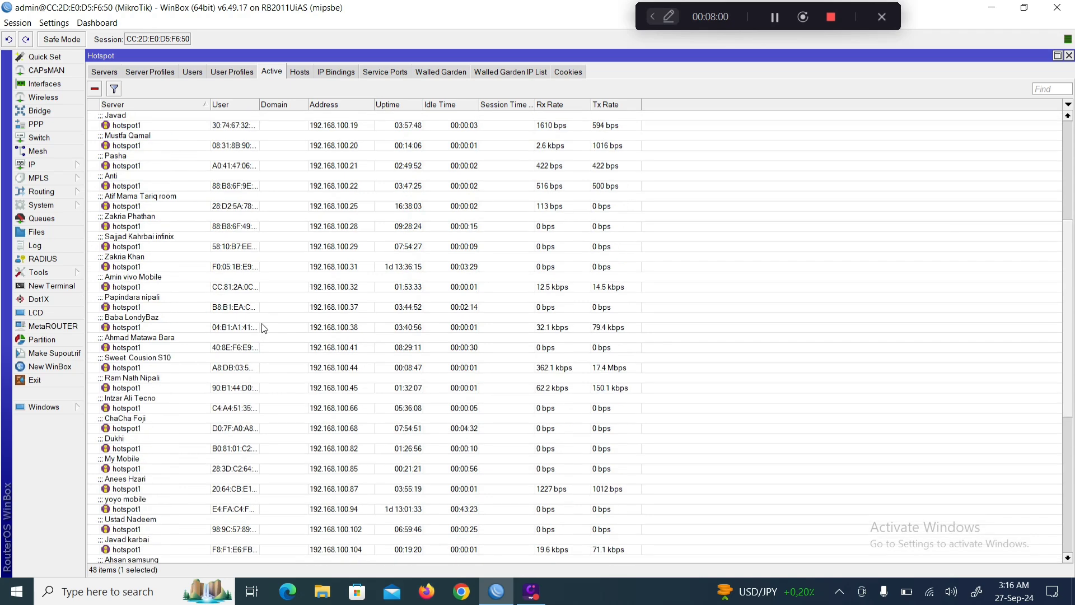
pyautogui.scroll(3, 264, 328)
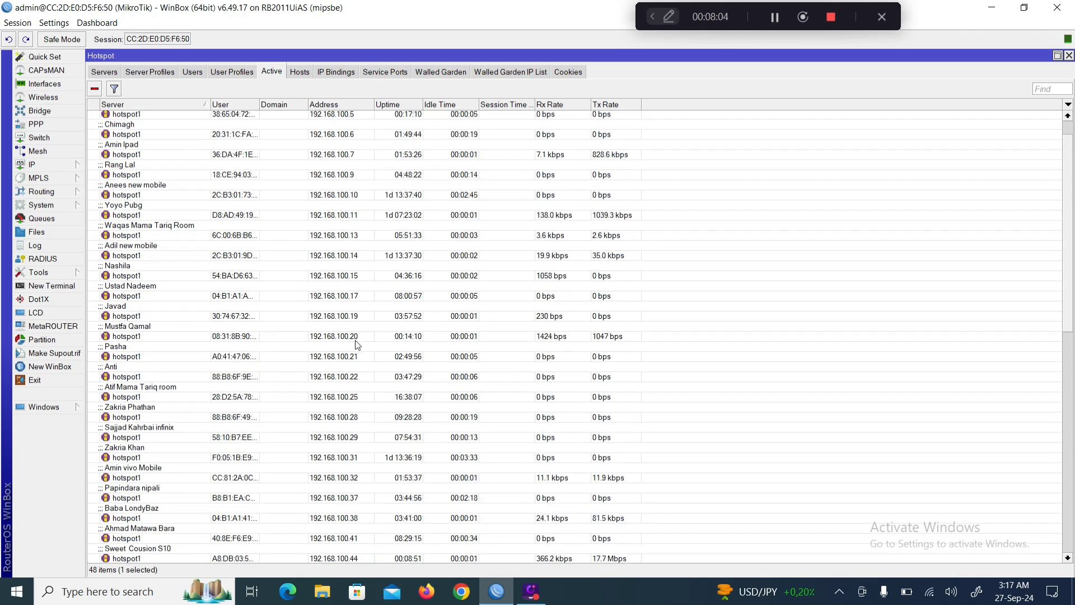
pyautogui.scroll(1, 358, 342)
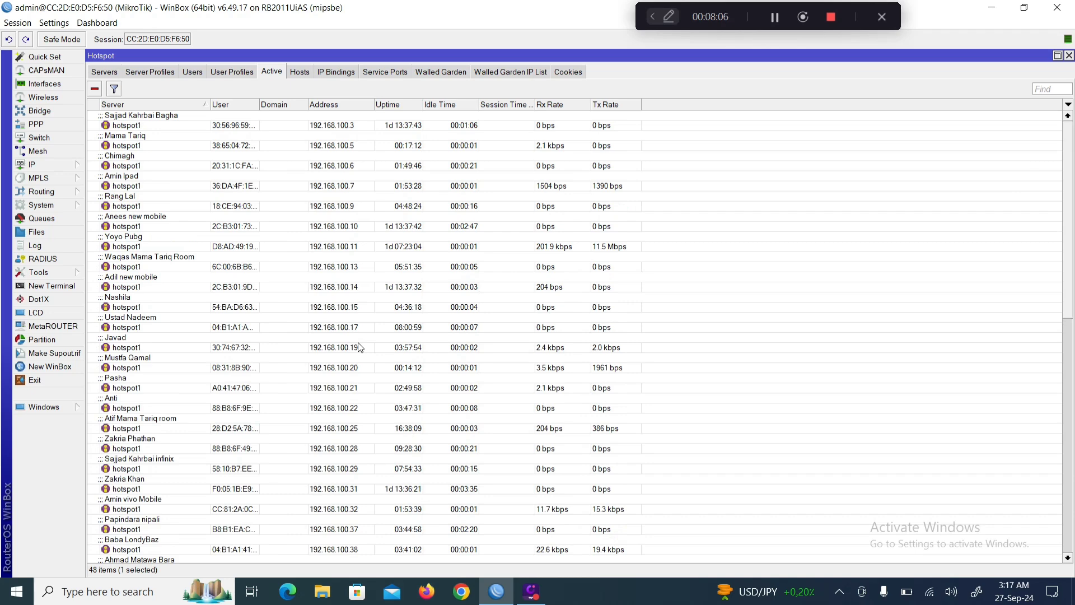
pyautogui.click(235, 71)
pyautogui.click(193, 72)
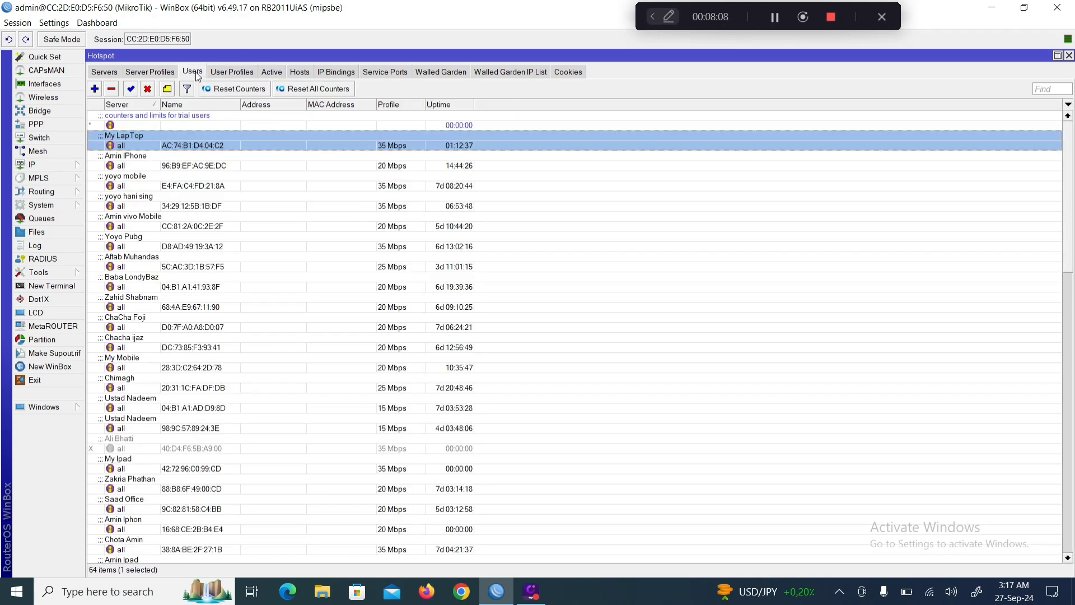